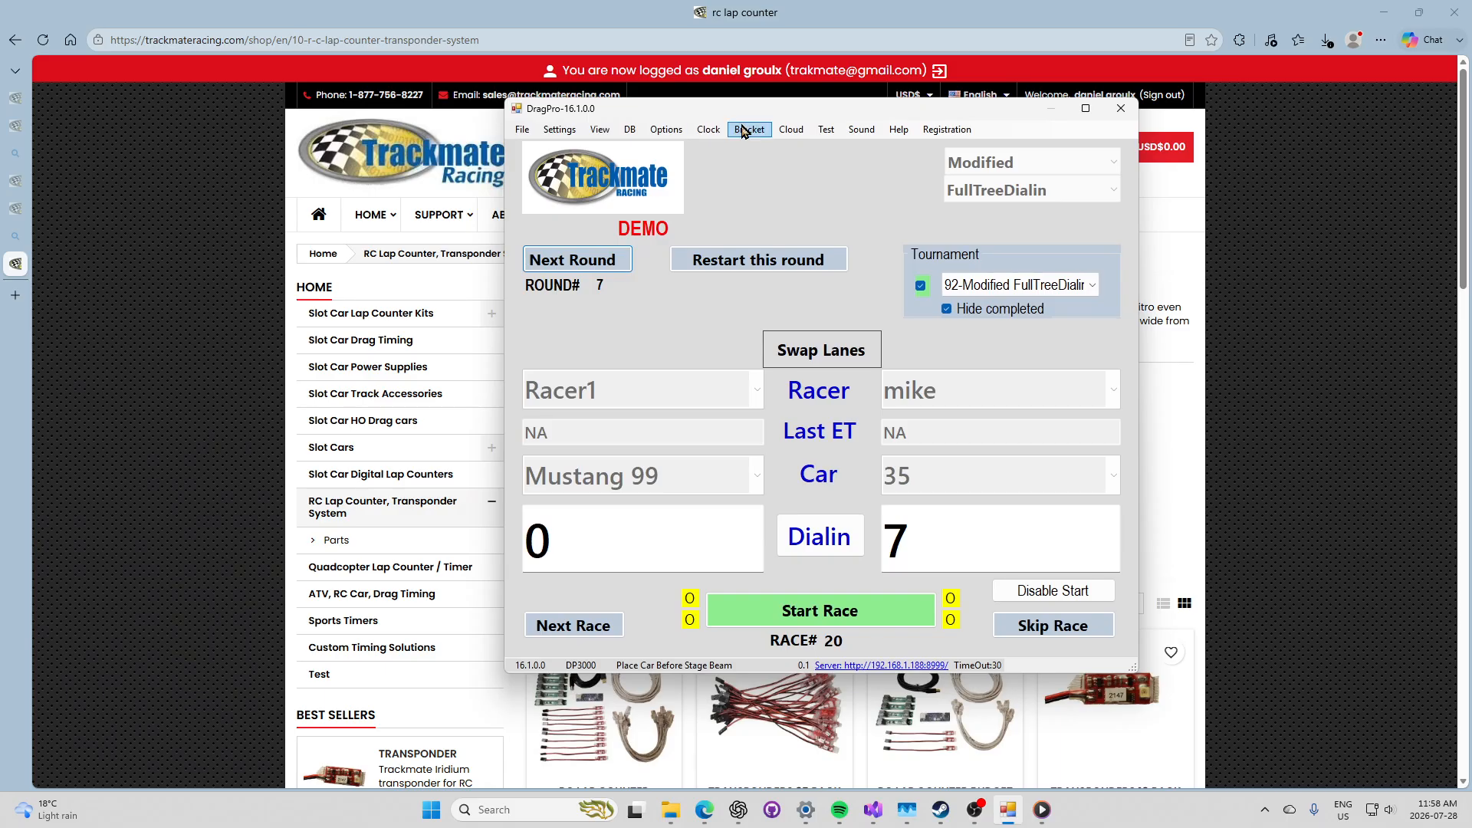
Step: Choose Bracket > Create new bracket tournament to show the racer and car list
left_click(629, 129)
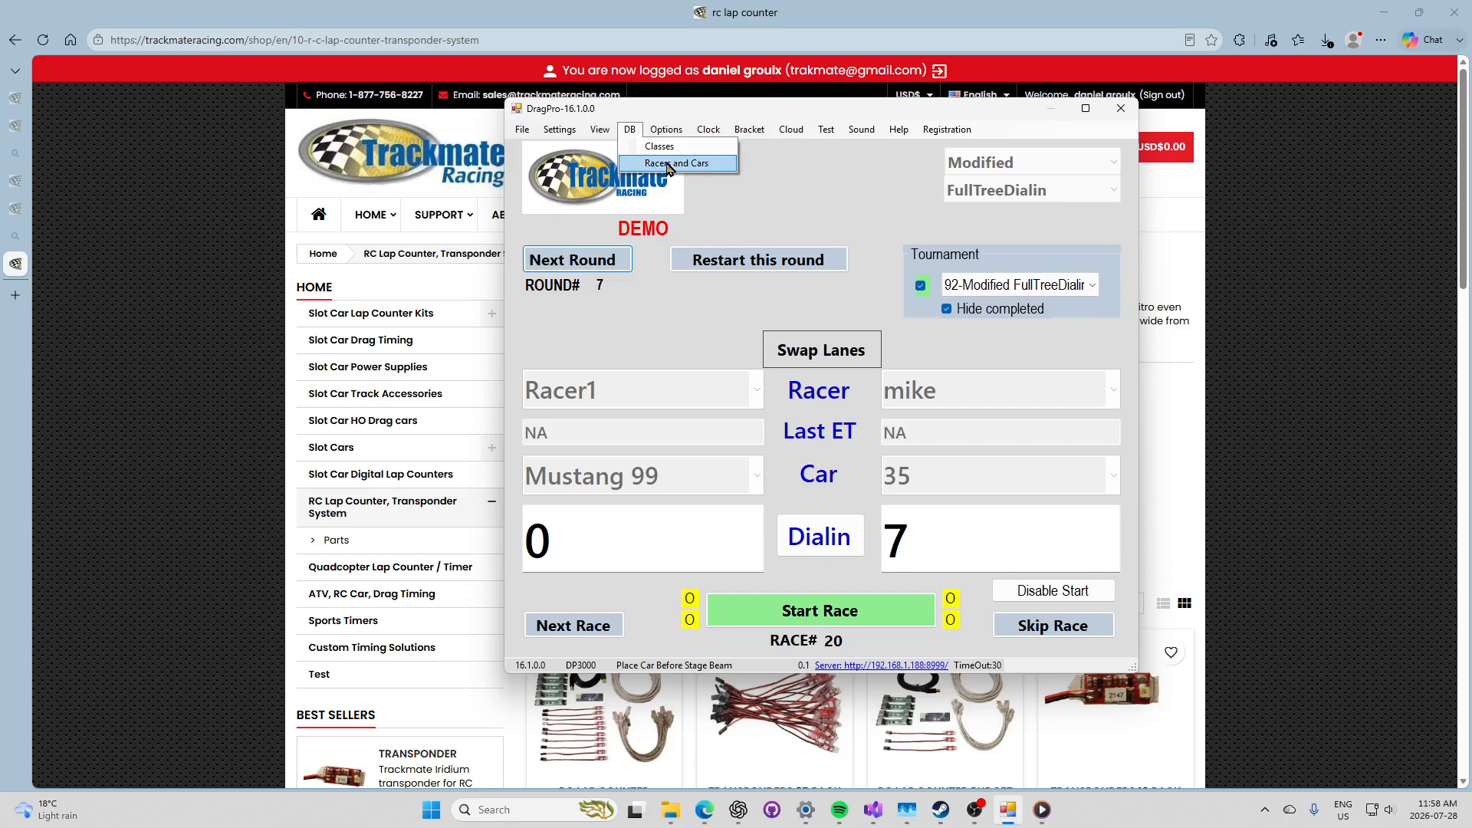
left_click(749, 129)
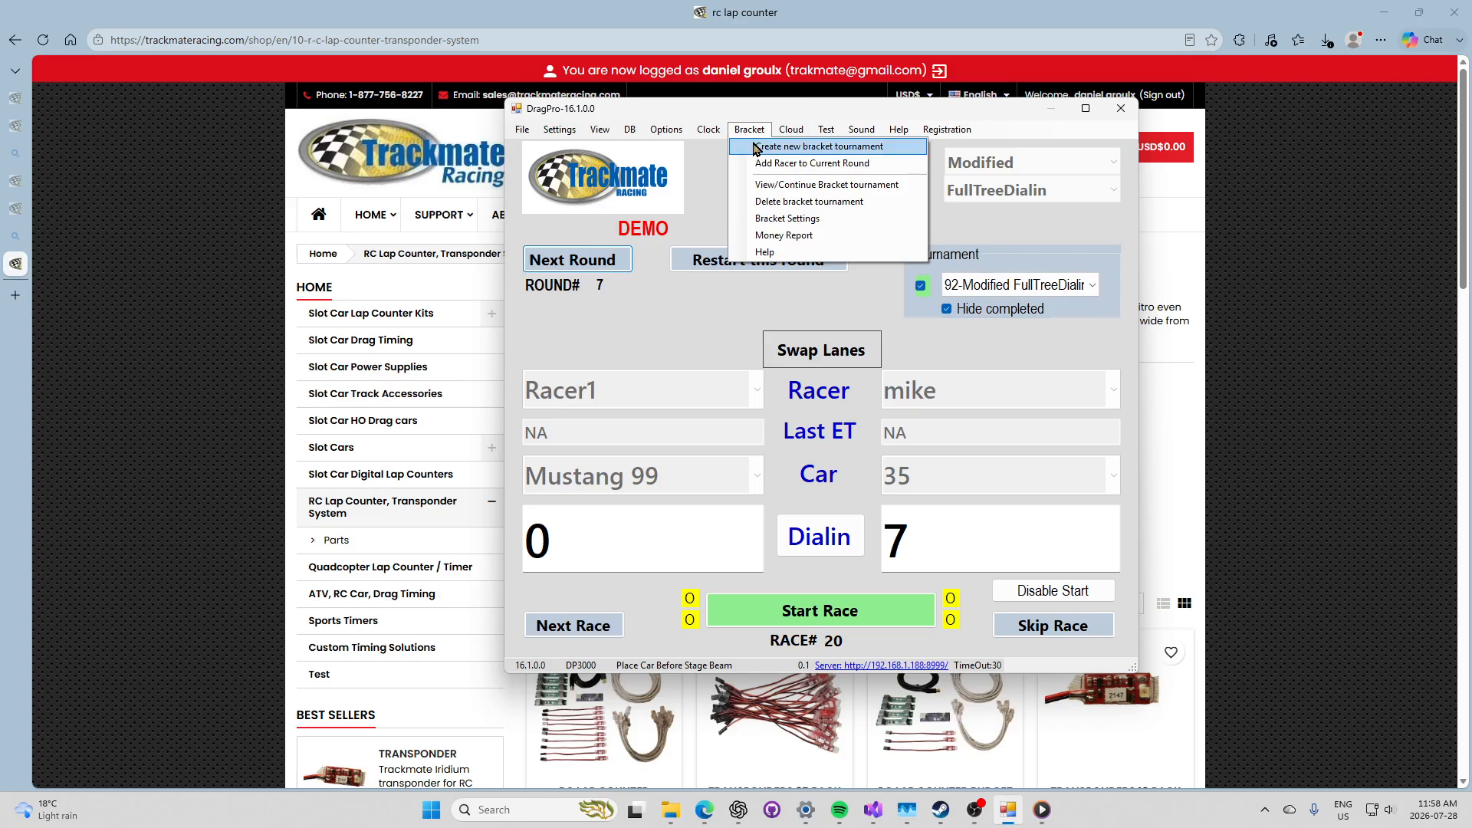
left_click(755, 148)
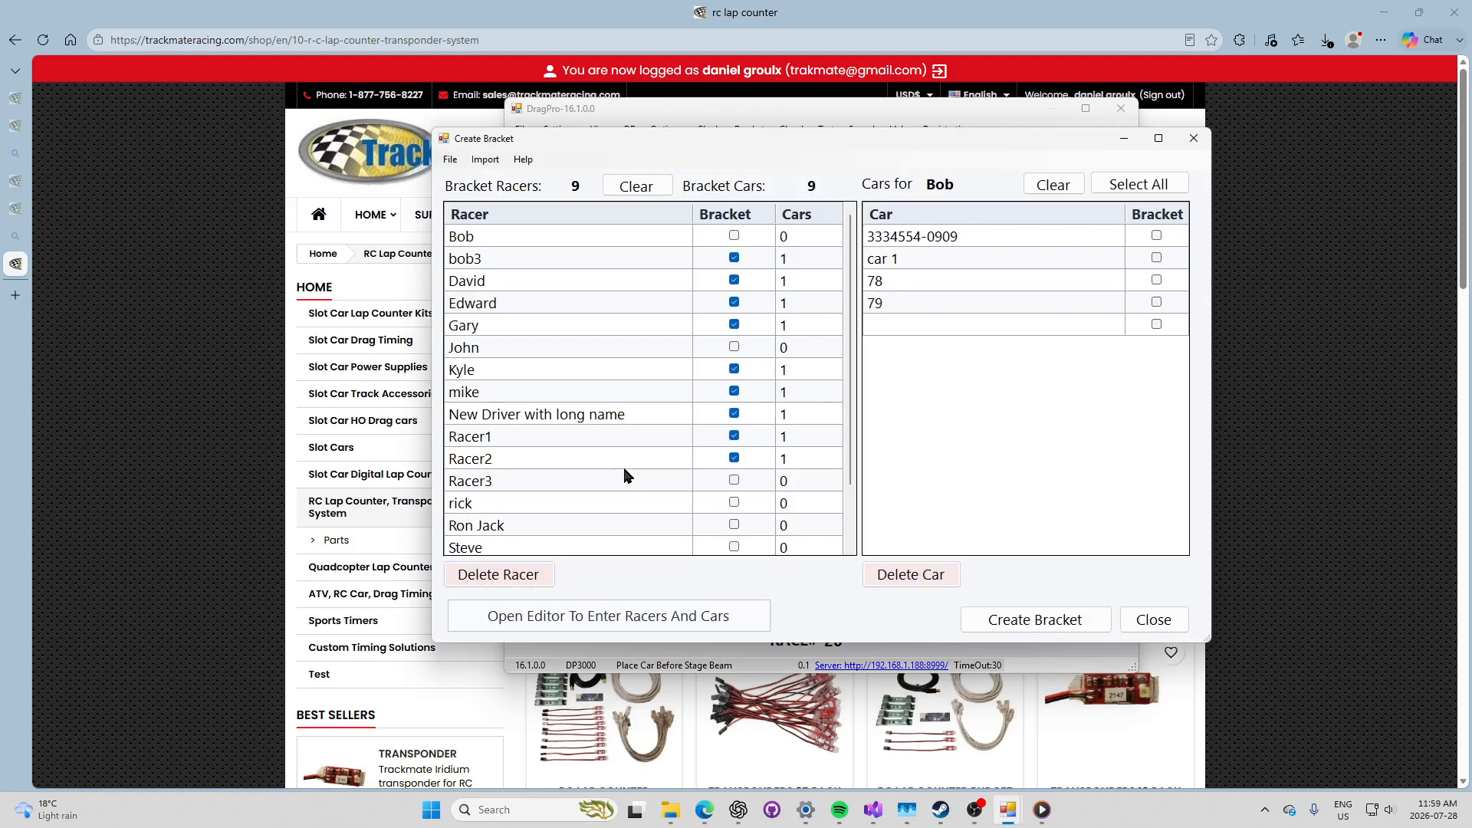
scroll(644, 467, "down", 2)
left_click(493, 523)
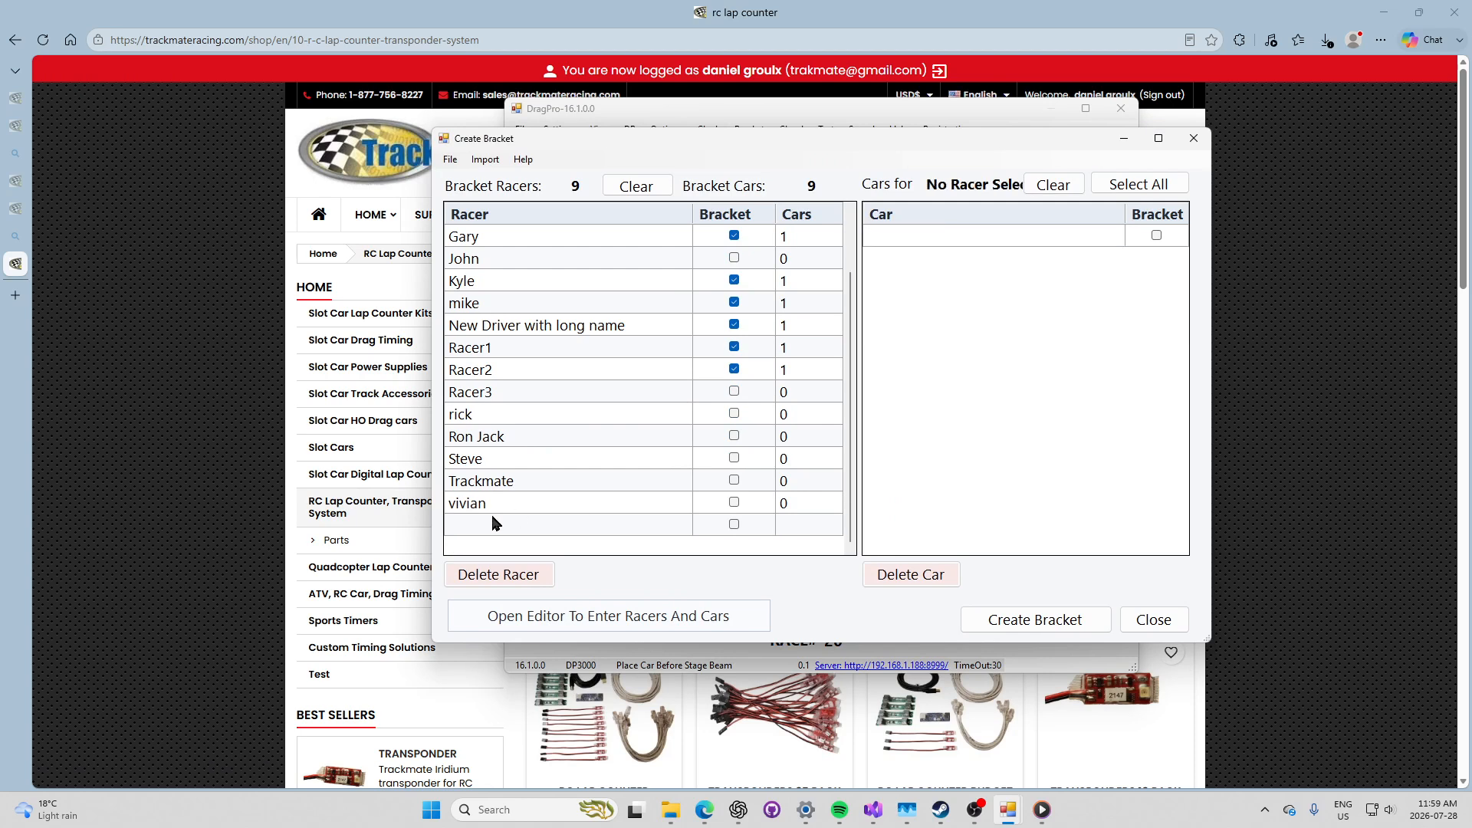
type("racer3")
key("Escape")
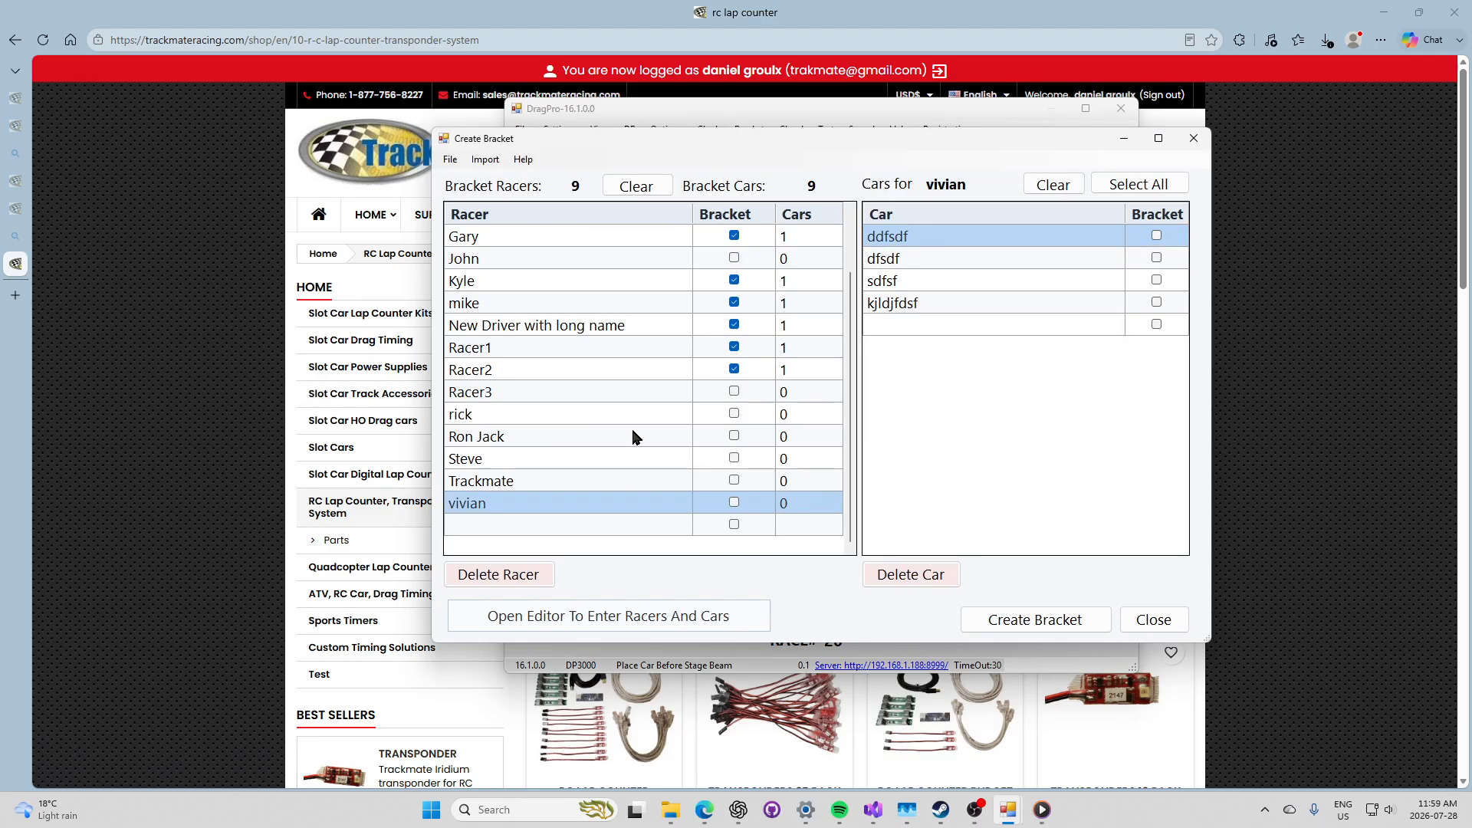
left_click(662, 399)
left_click(921, 263)
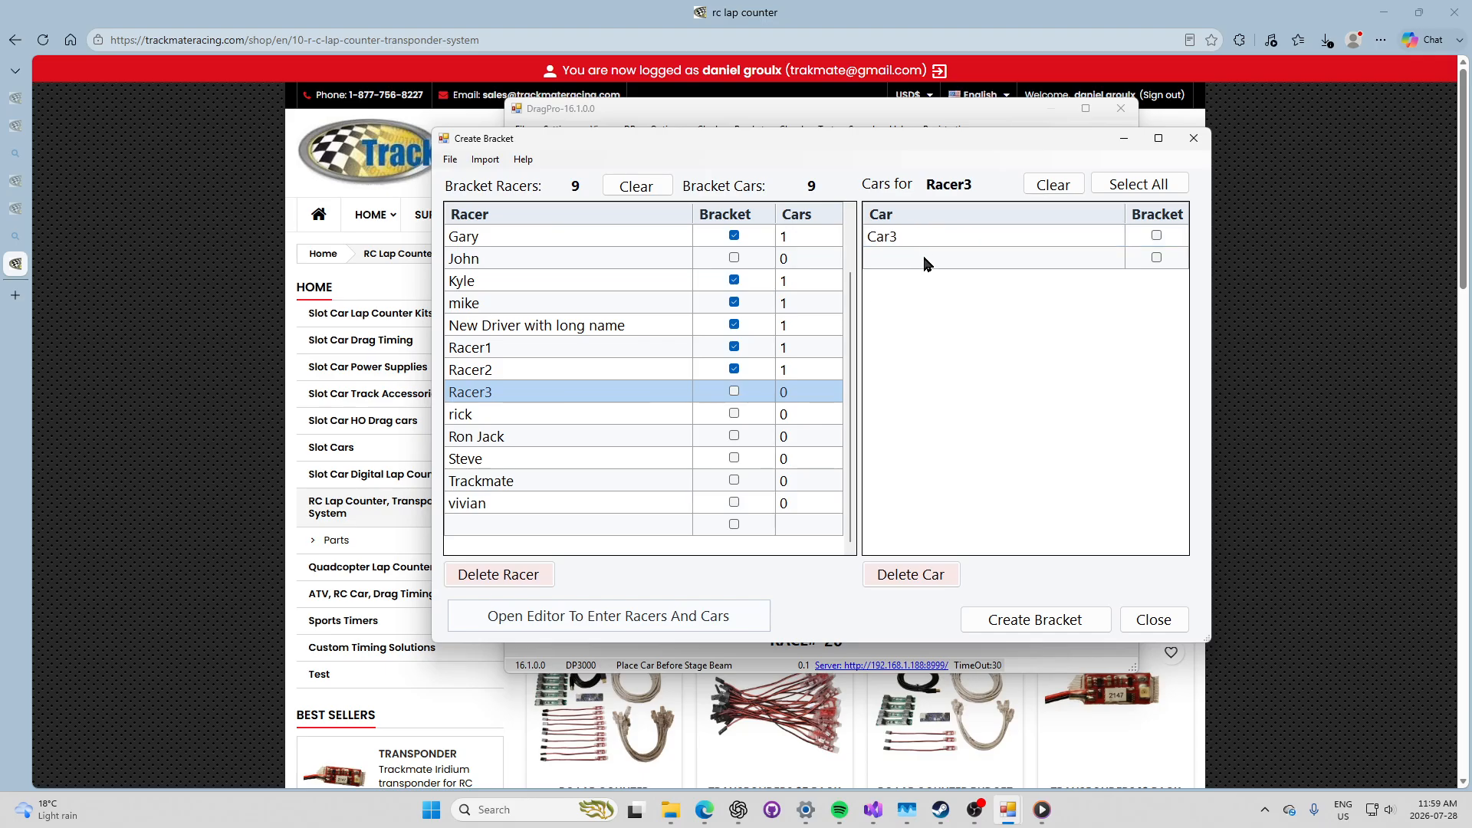
Step: Enter racers Frank and Paul with their cars in the editor, save, and accept the import summary
left_click(604, 620)
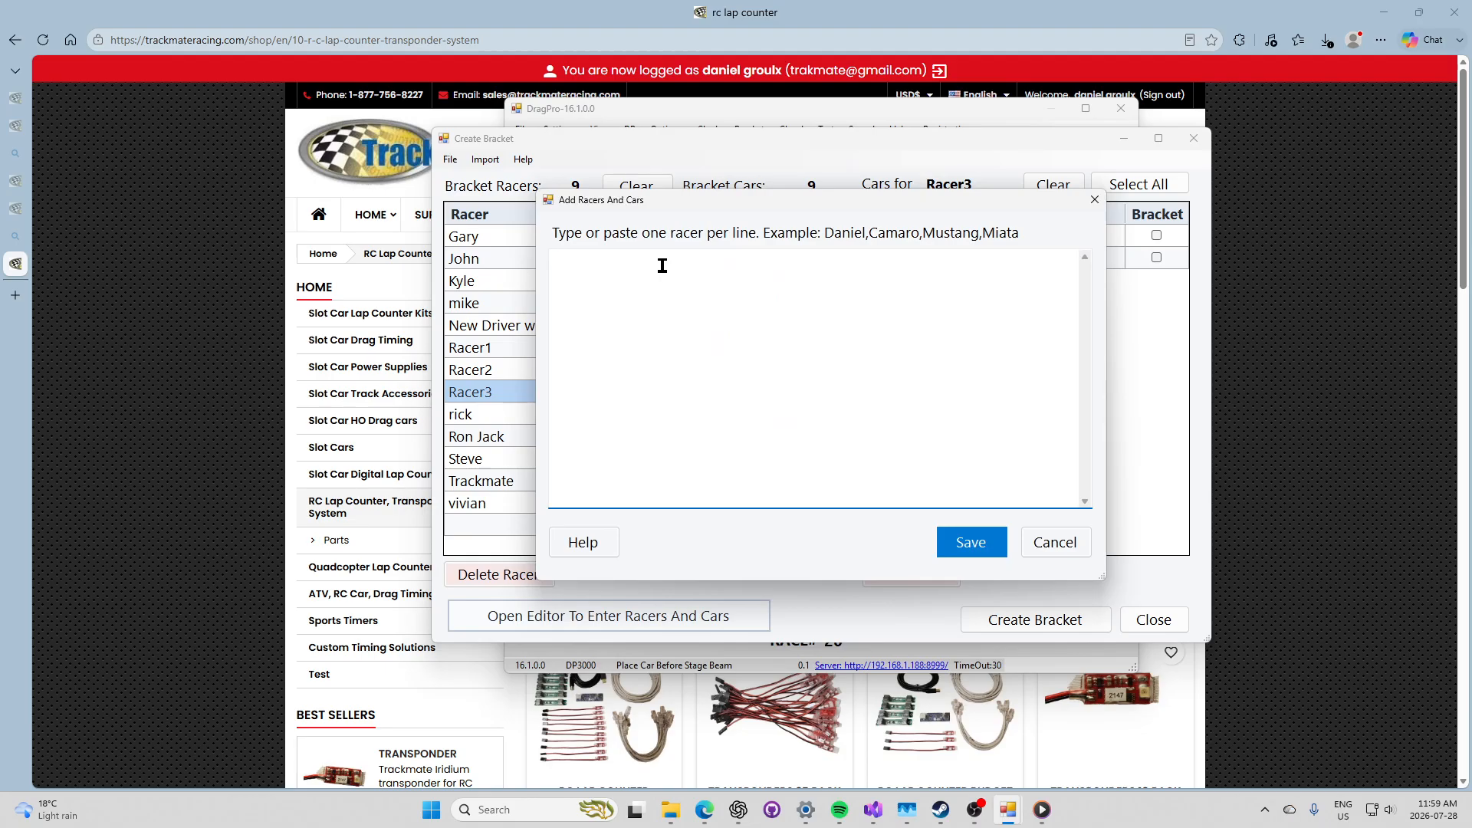
type("Frank")
type("99")
left_click(972, 544)
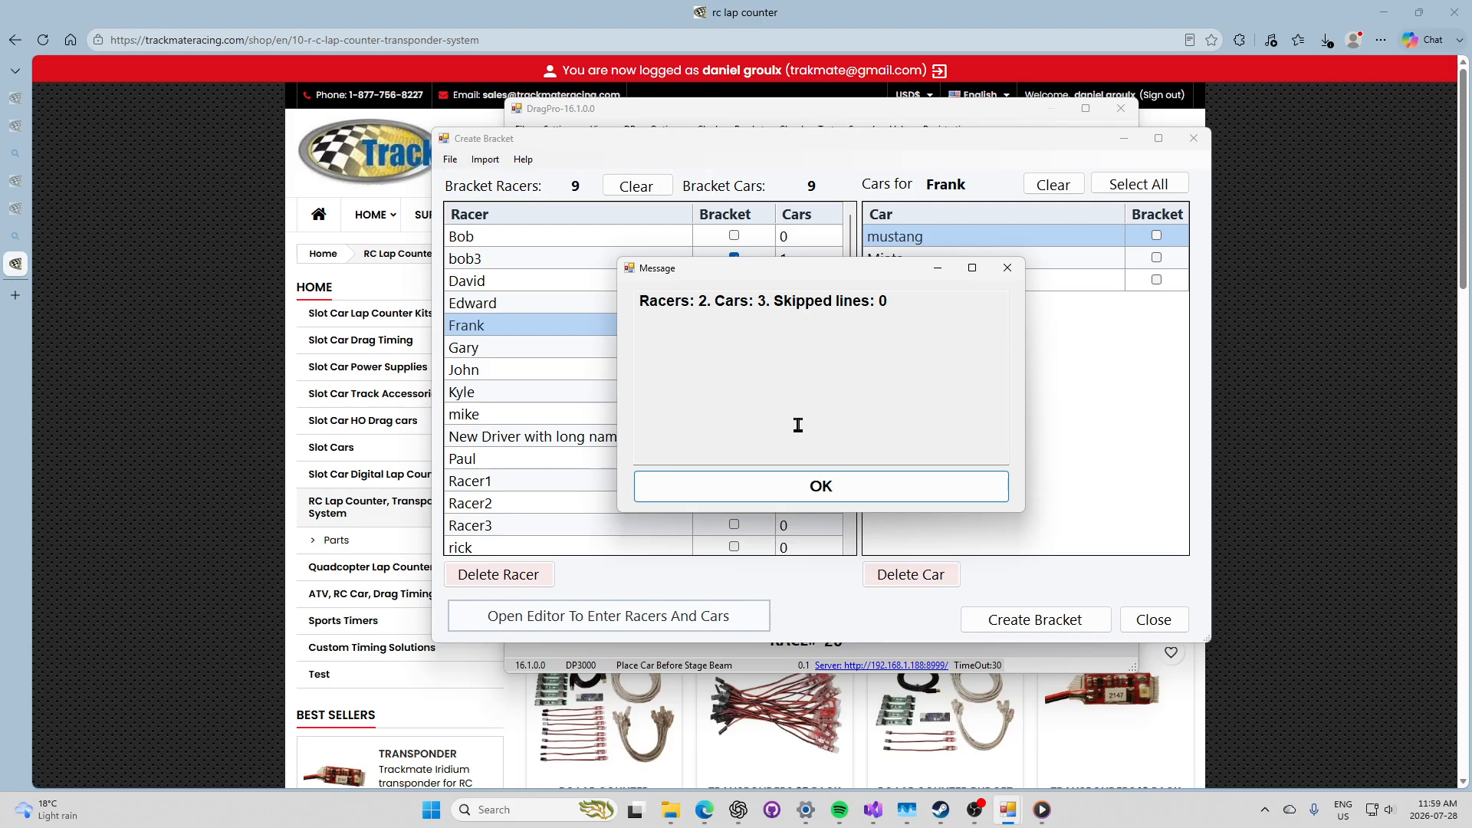
left_click(821, 491)
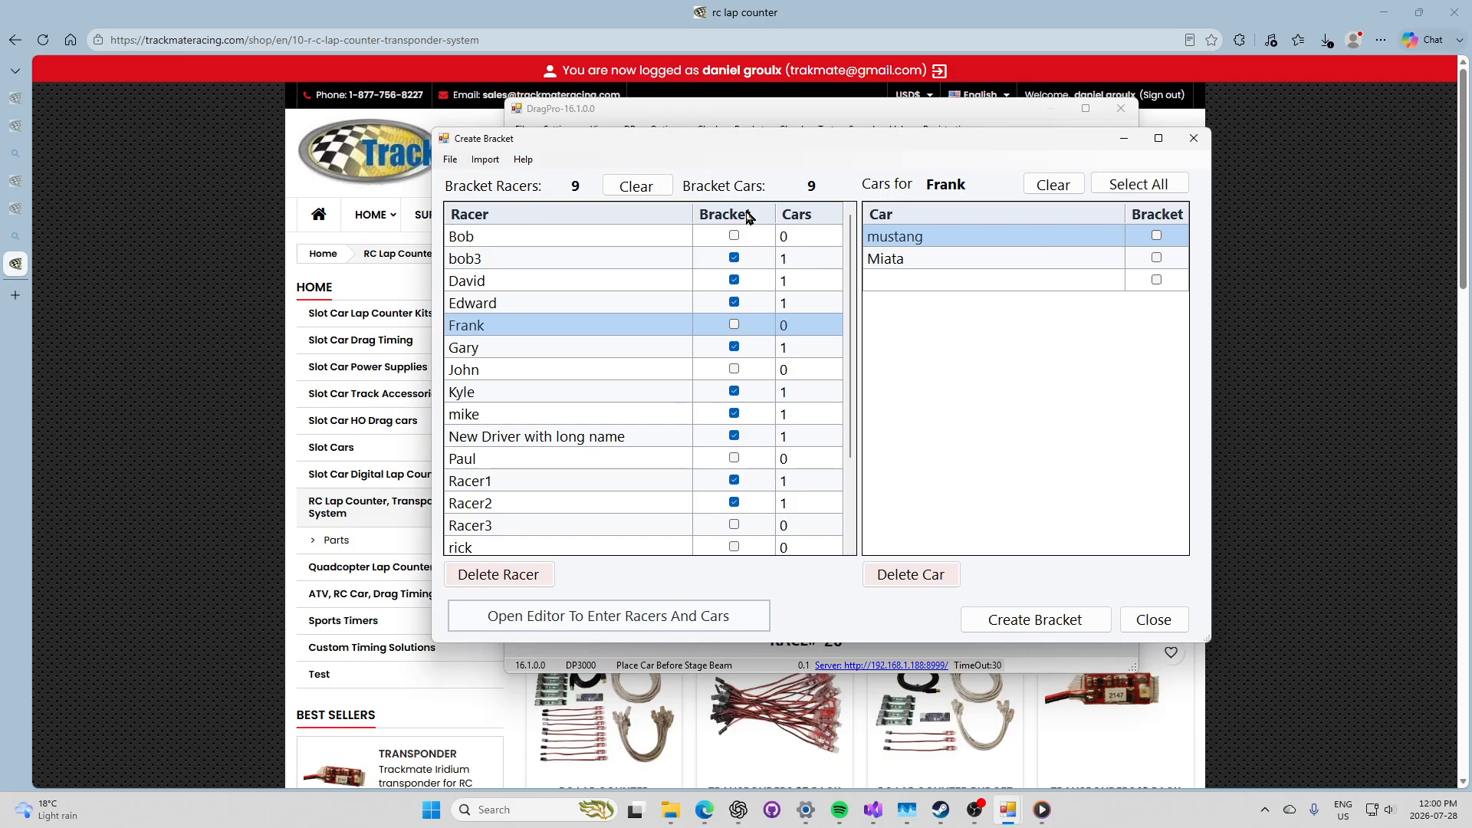
Step: Sort racers by name and bracket membership, tick Steve into the bracket, then create the bracket
left_click(497, 215)
left_click(515, 219)
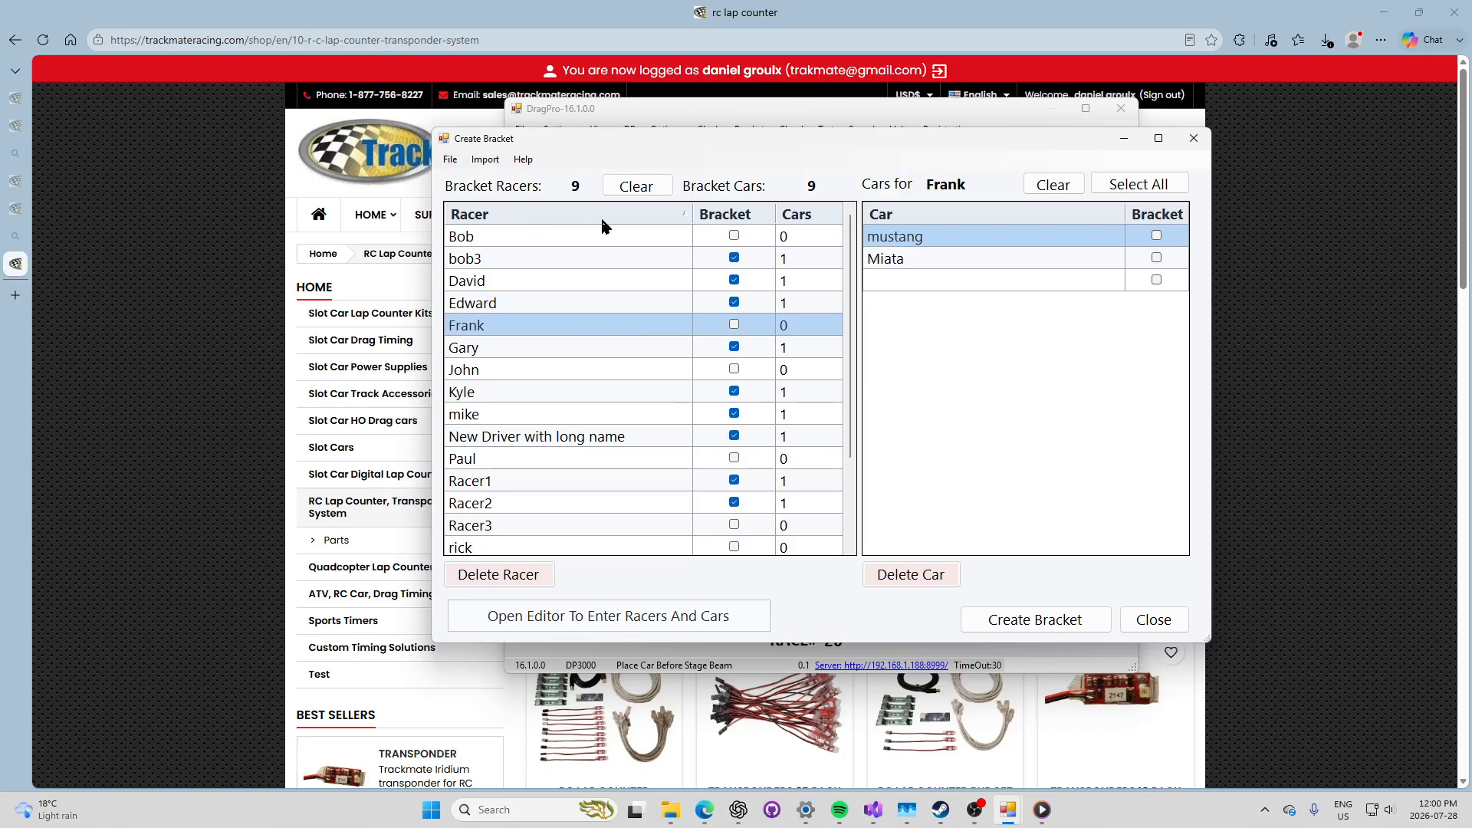
left_click(732, 214)
left_click(732, 220)
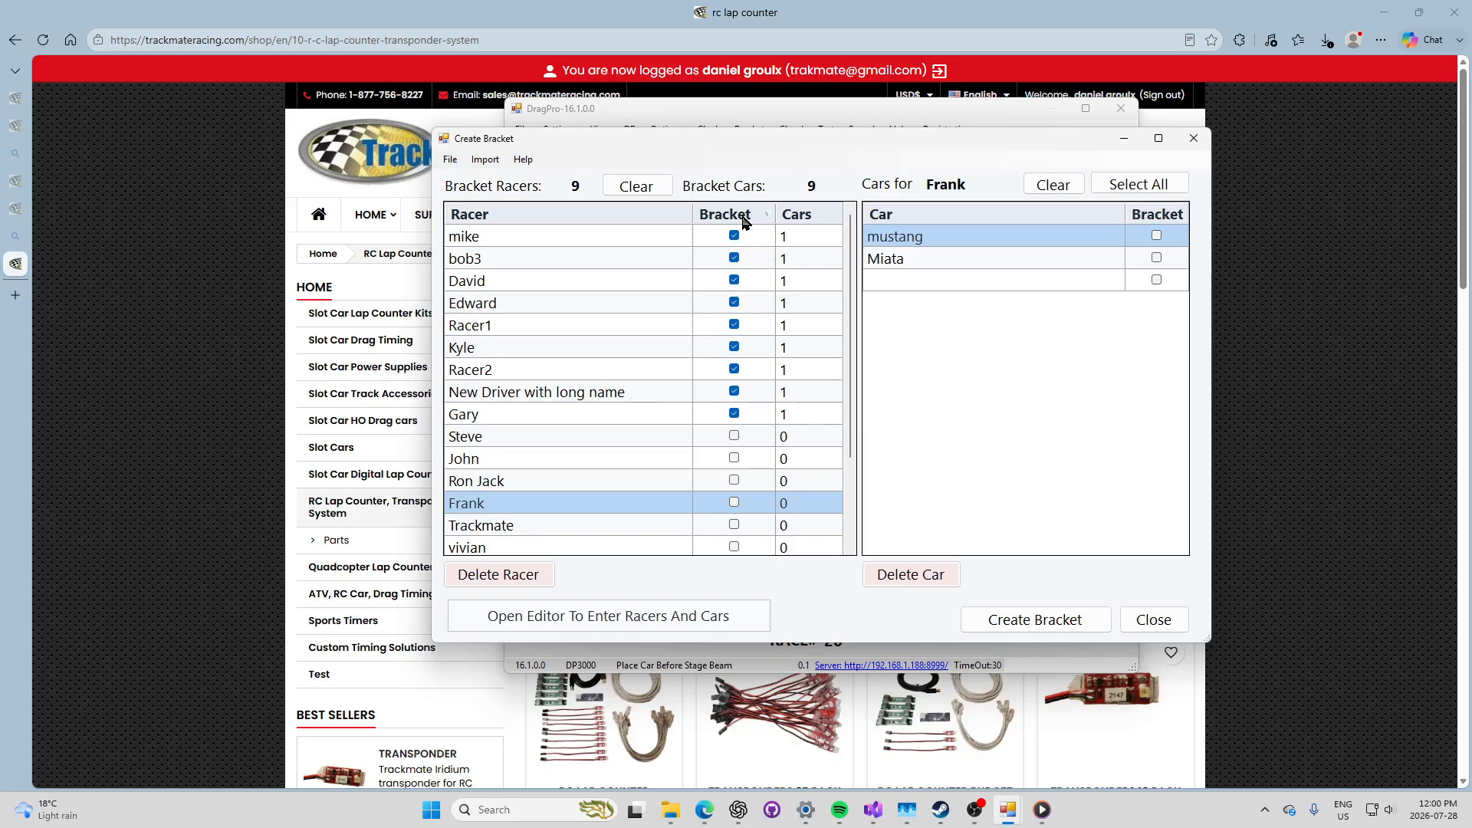
left_click(734, 437)
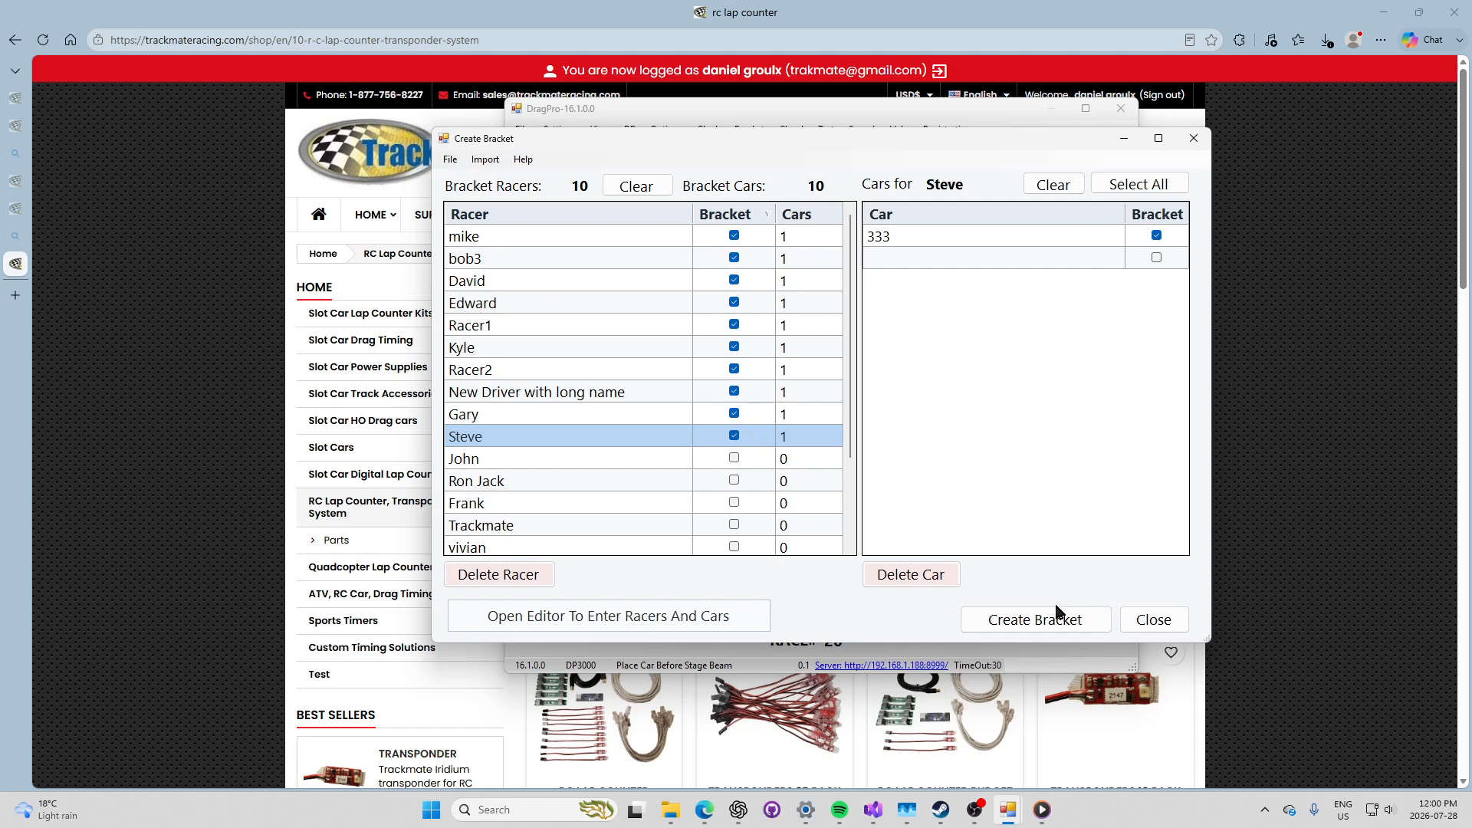
left_click(1047, 621)
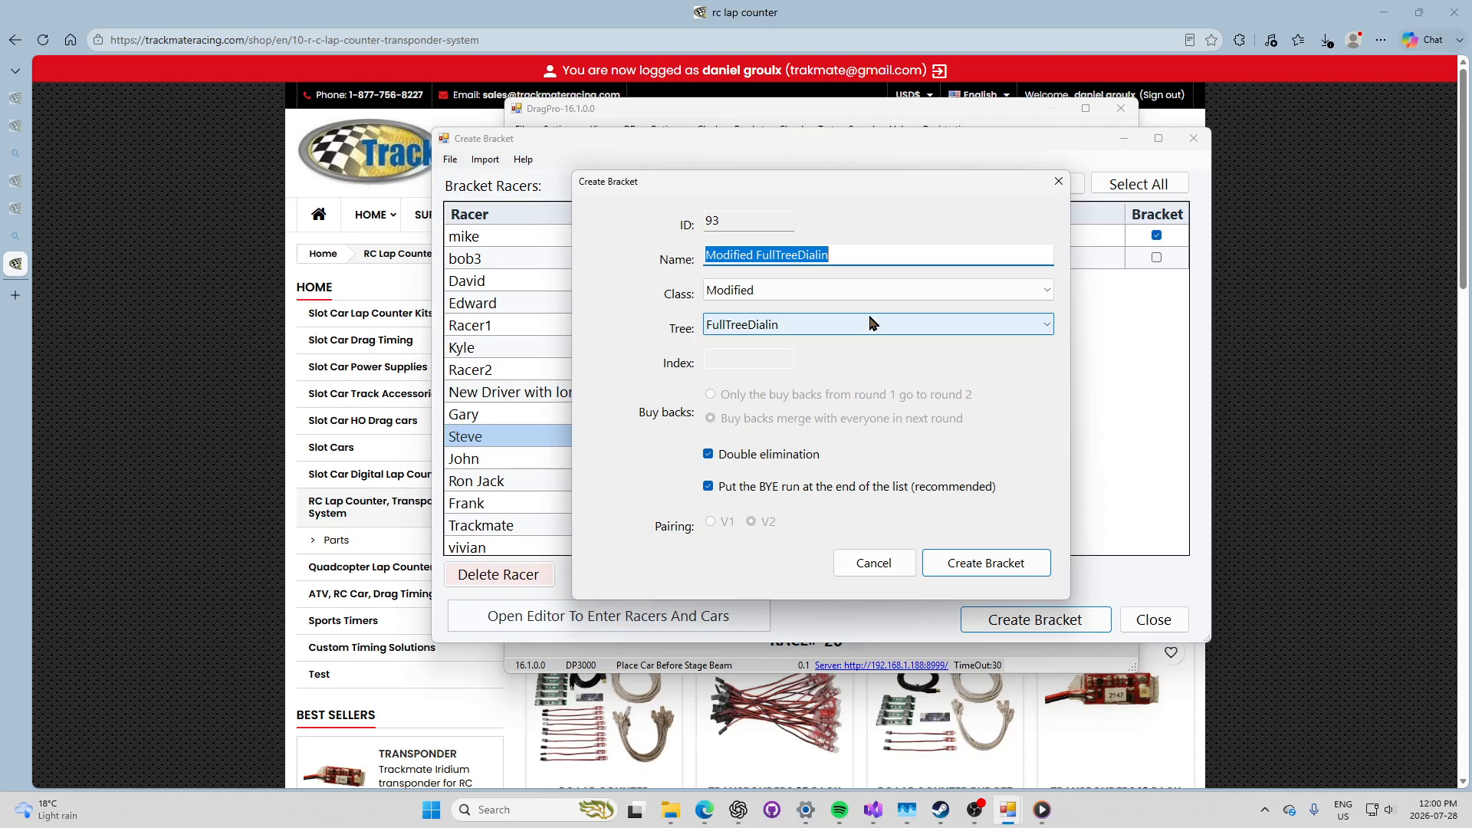
Step: Keep the FullTreeDialin tree type and rename the bracket to 'Sunday Night Drag Race'
left_click(858, 253)
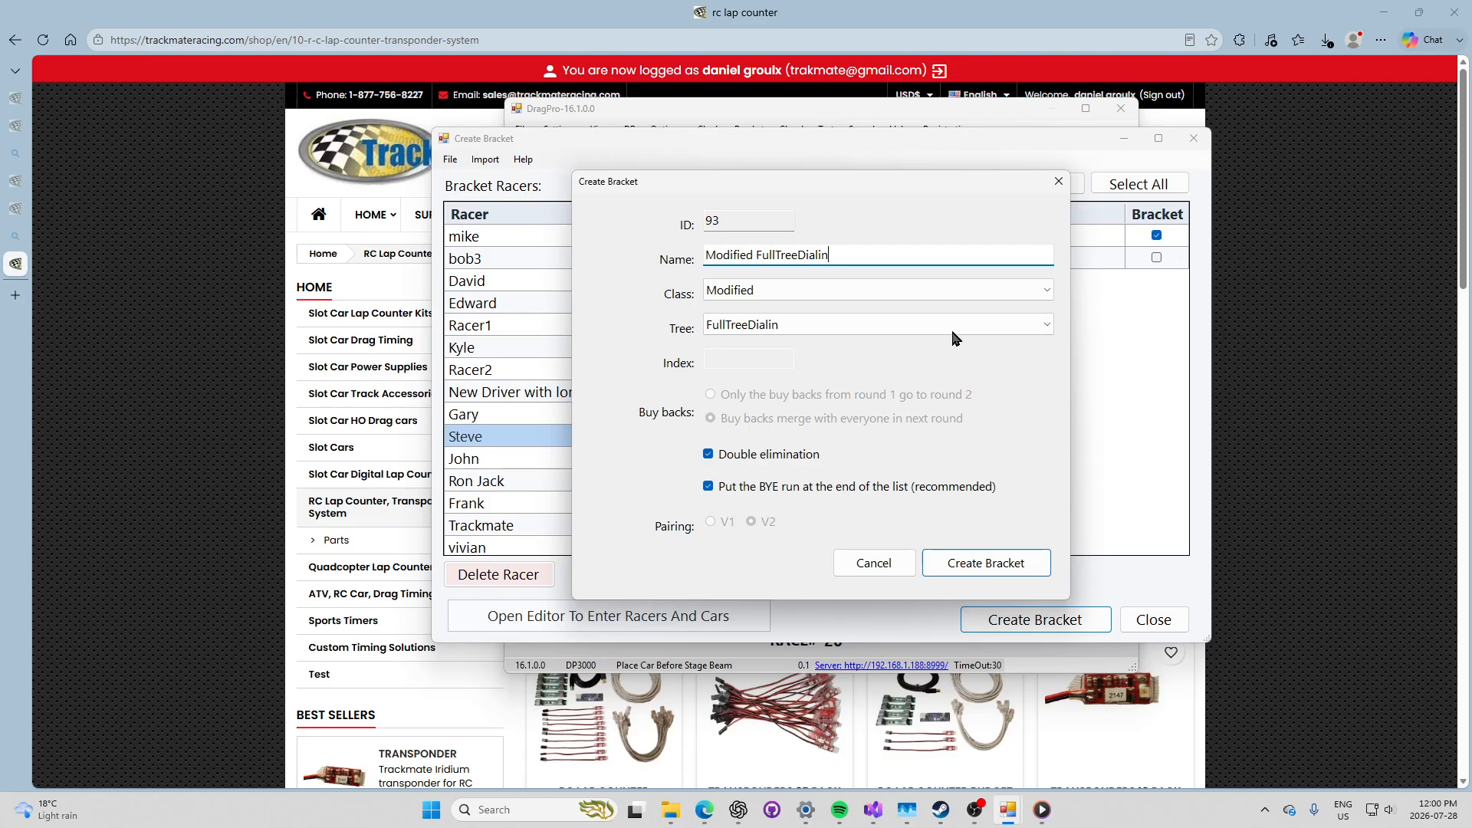
left_click(982, 331)
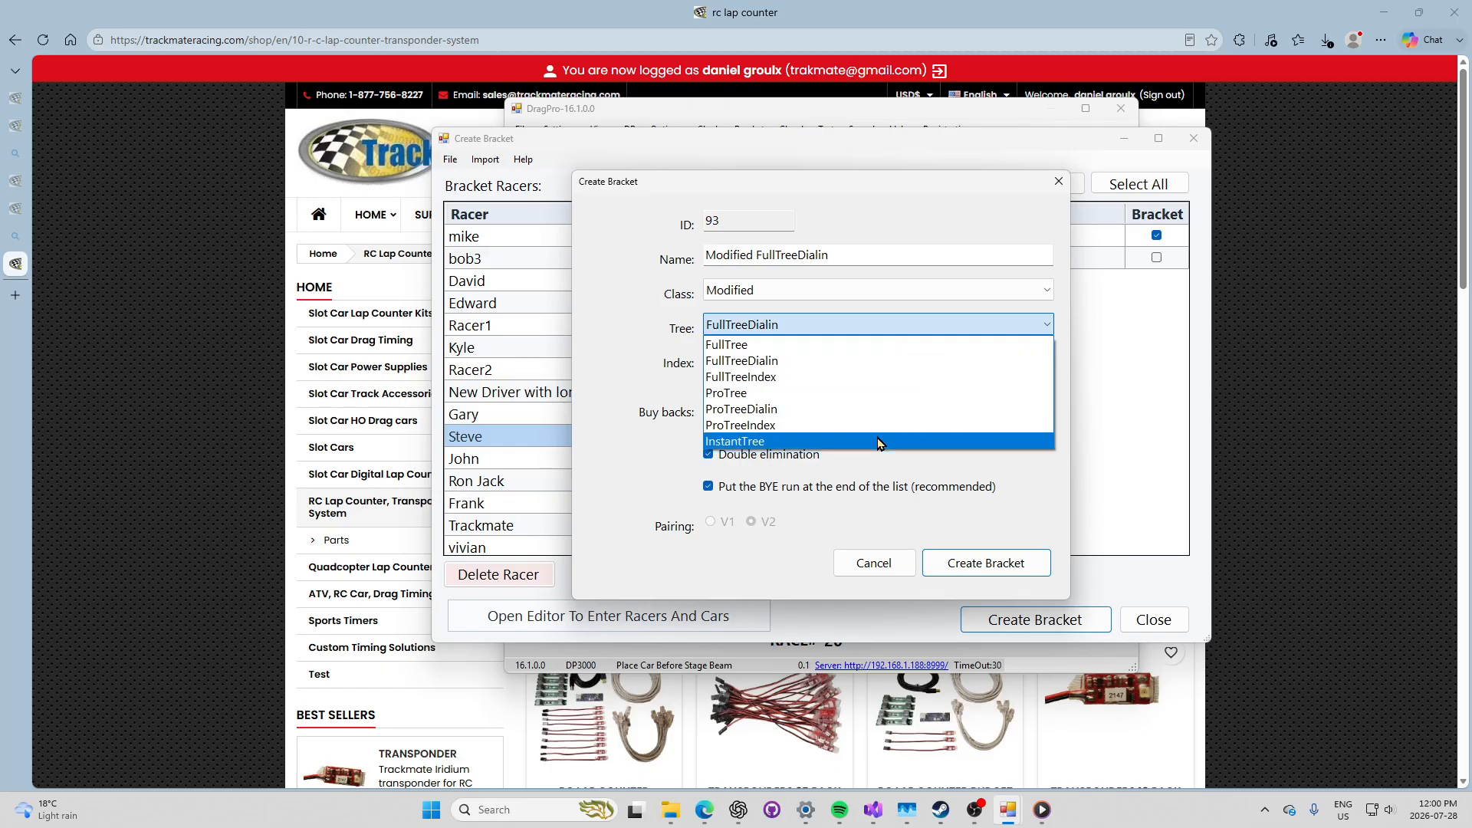
left_click(879, 362)
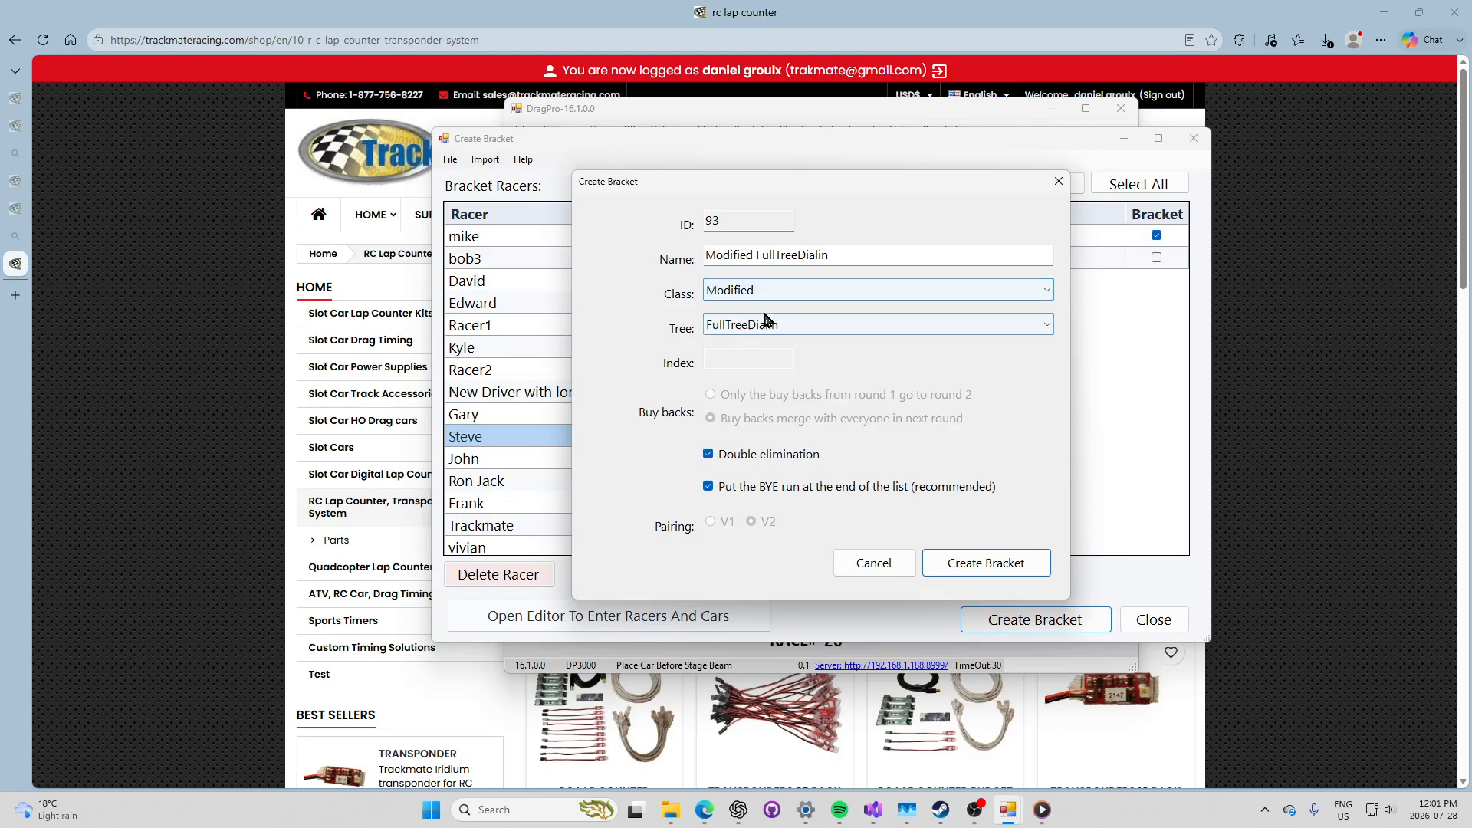
left_click(844, 254)
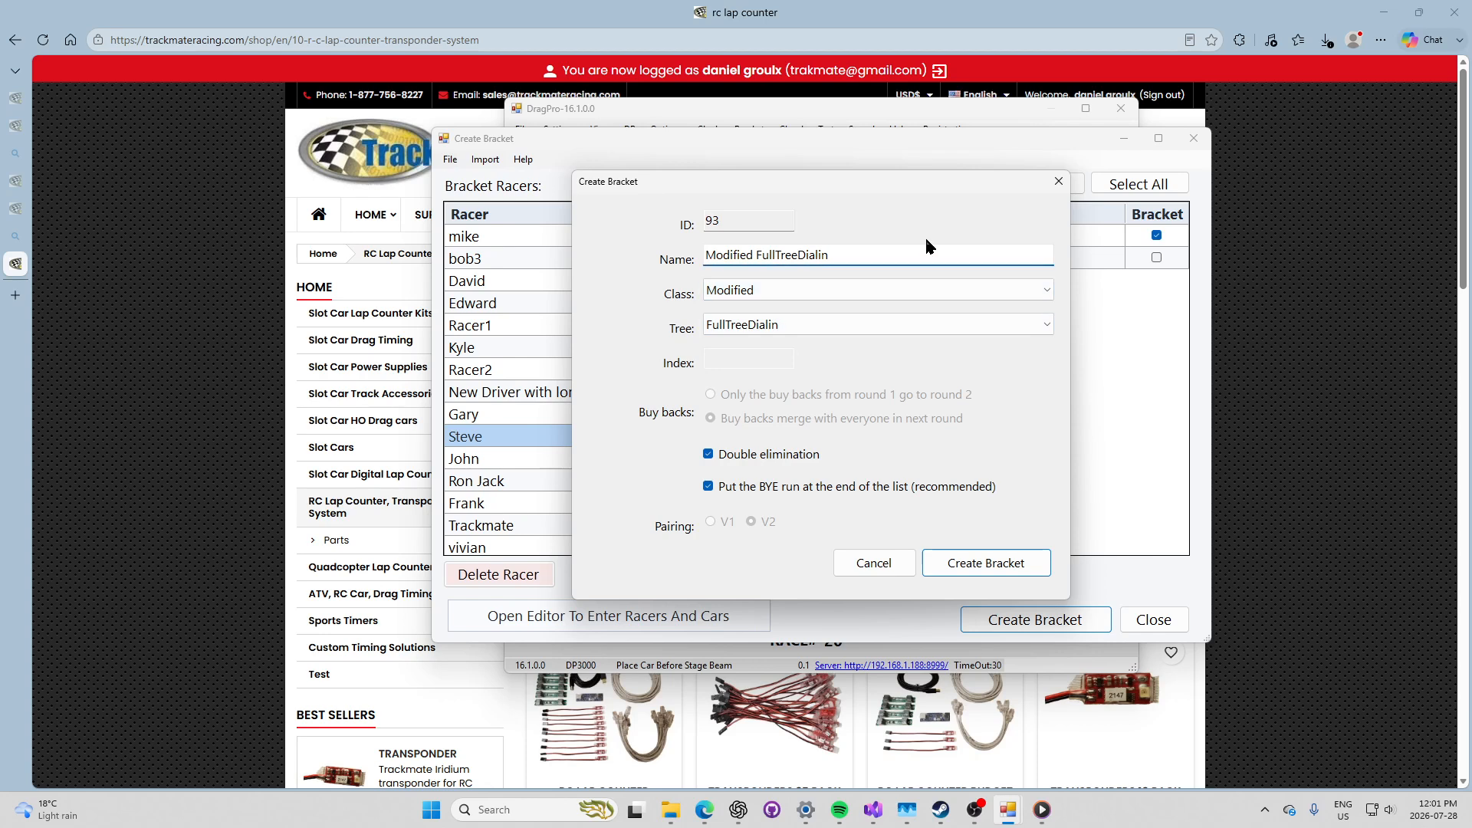
key("BackSpace")
key("BackSpace")
key("BackSpace")
key("BackSpace")
key("BackSpace")
key("BackSpace")
key("BackSpace")
key("BackSpace")
key("BackSpace")
key("BackSpace")
key("BackSpace")
key("BackSpace")
key("BackSpace")
key("BackSpace")
key("BackSpace")
key("BackSpace")
key("BackSpace")
key("BackSpace")
key("BackSpace")
key("BackSpace")
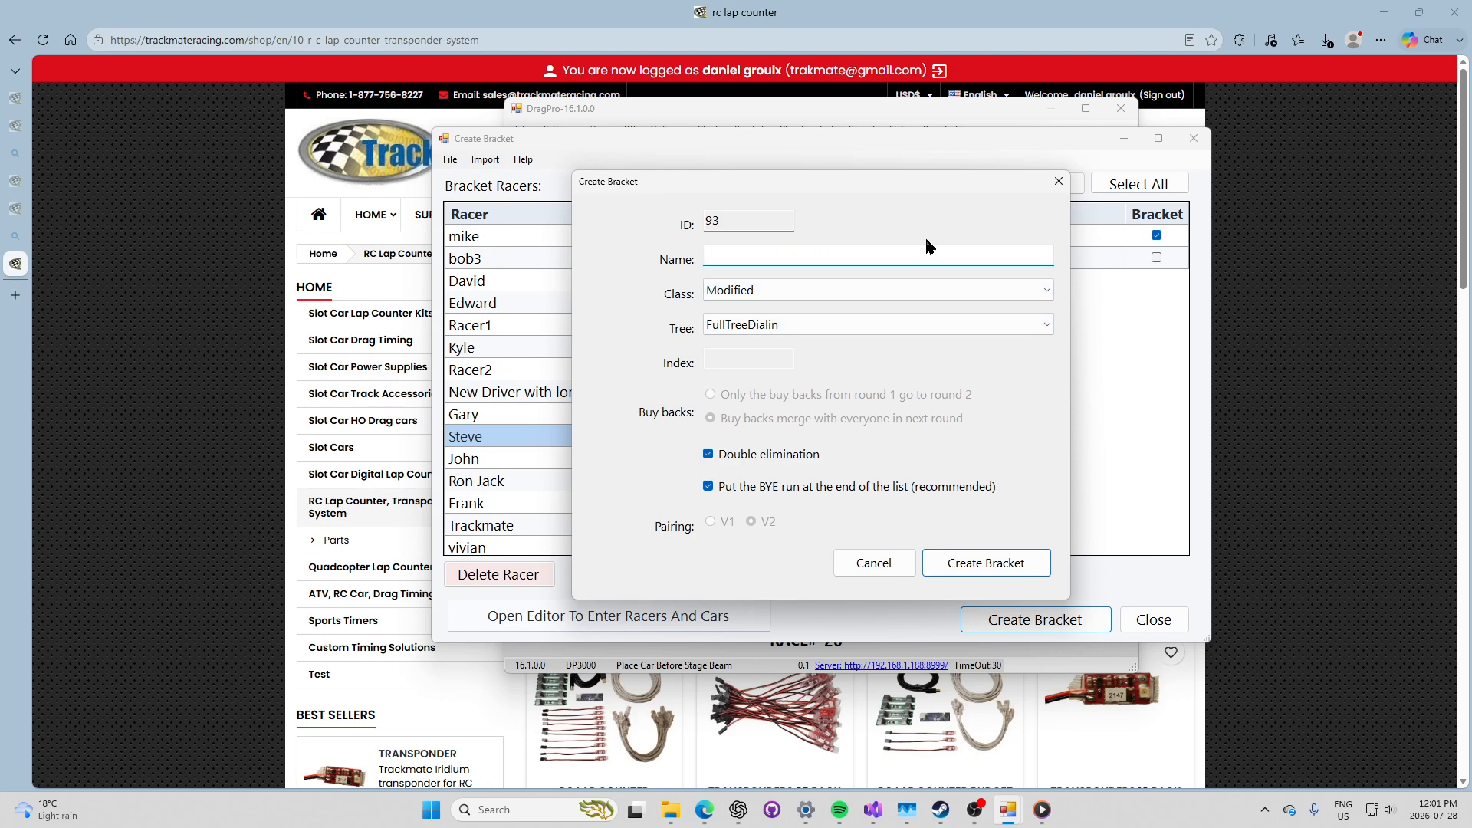
type("Sunday Night Drag Race")
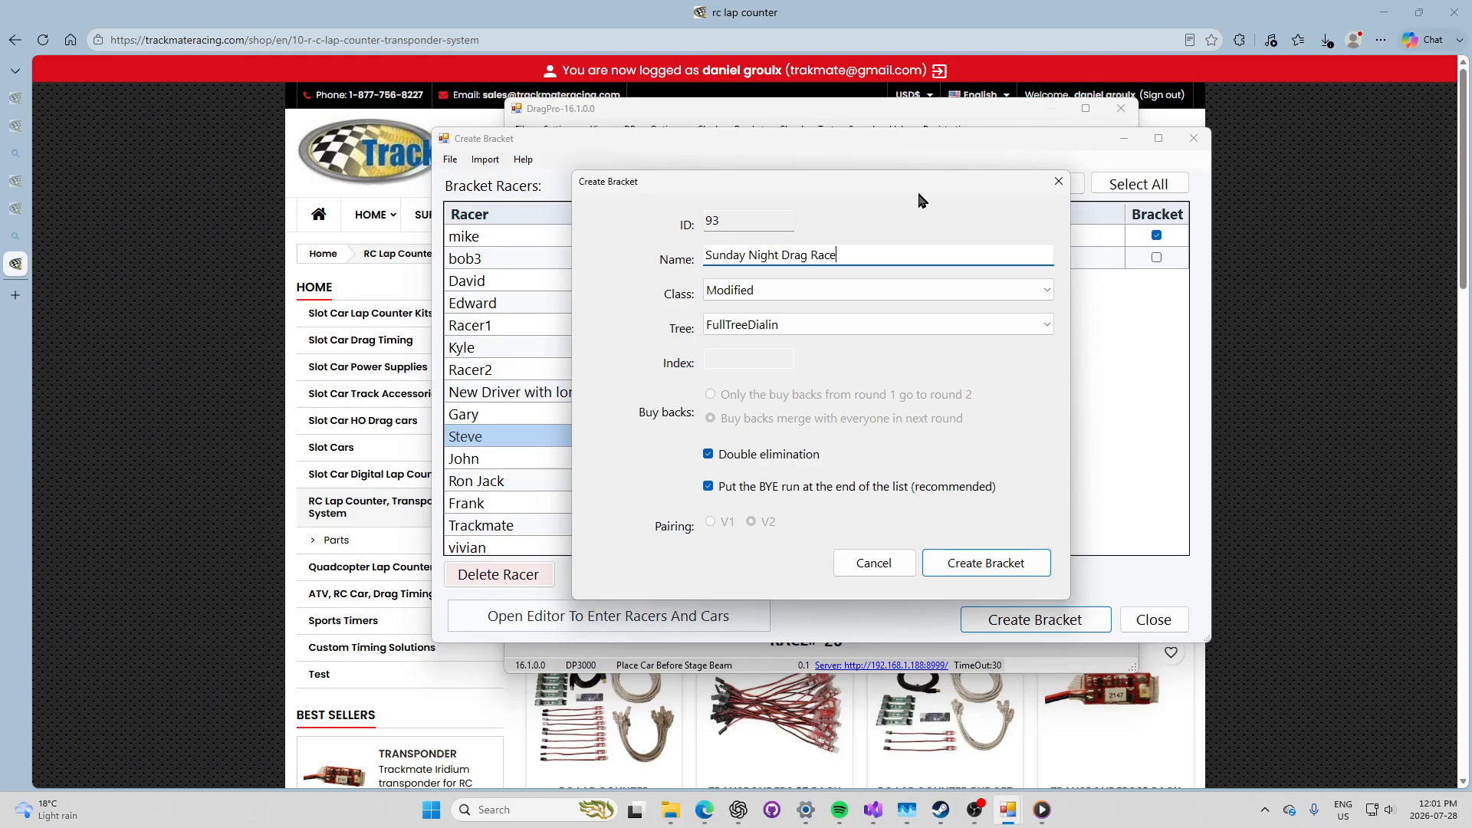
Step: Set the class to SuperStock and leave double elimination checked
left_click(950, 299)
left_click(950, 307)
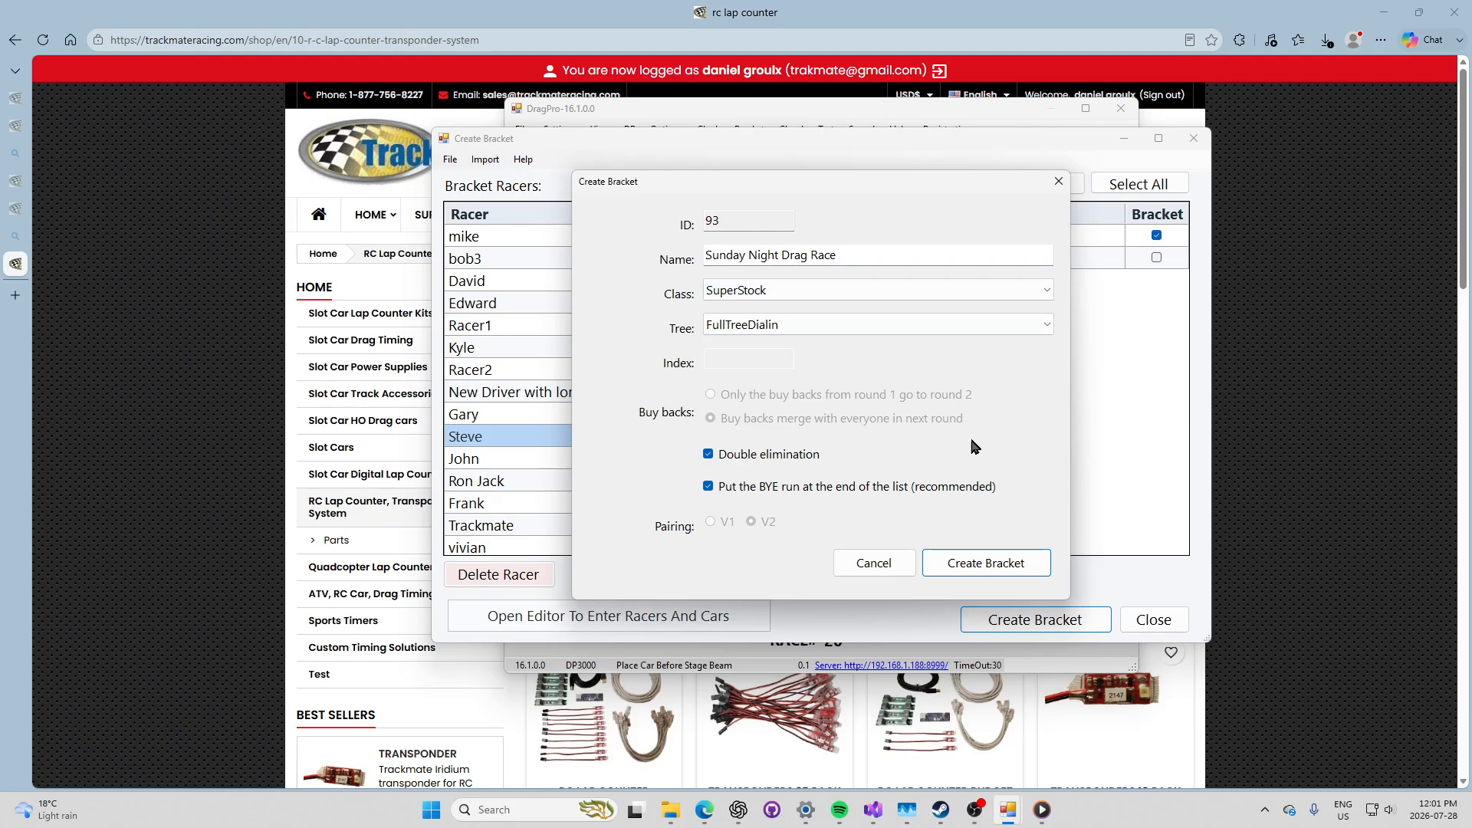
left_click(745, 456)
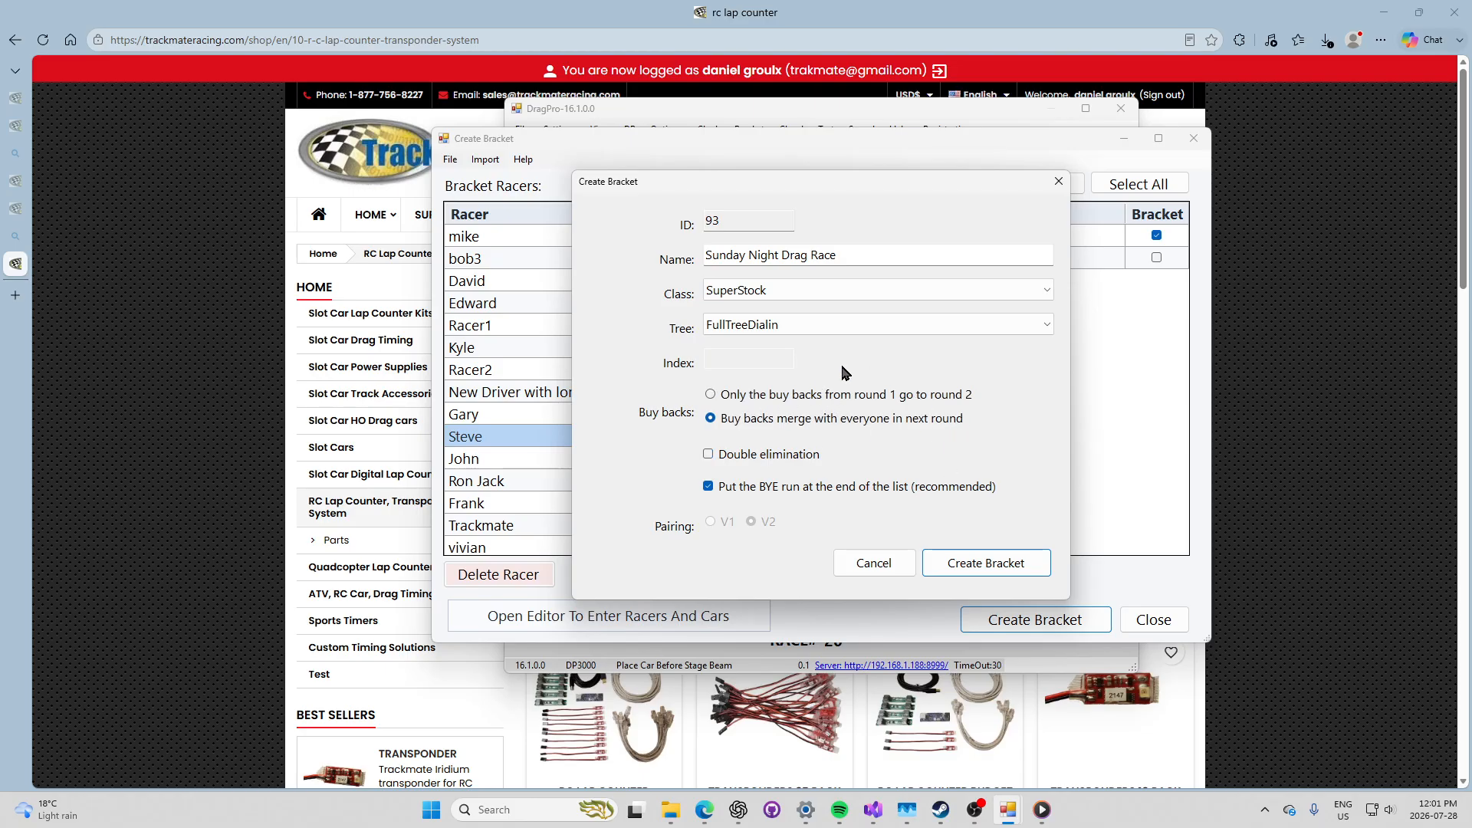
left_click(746, 456)
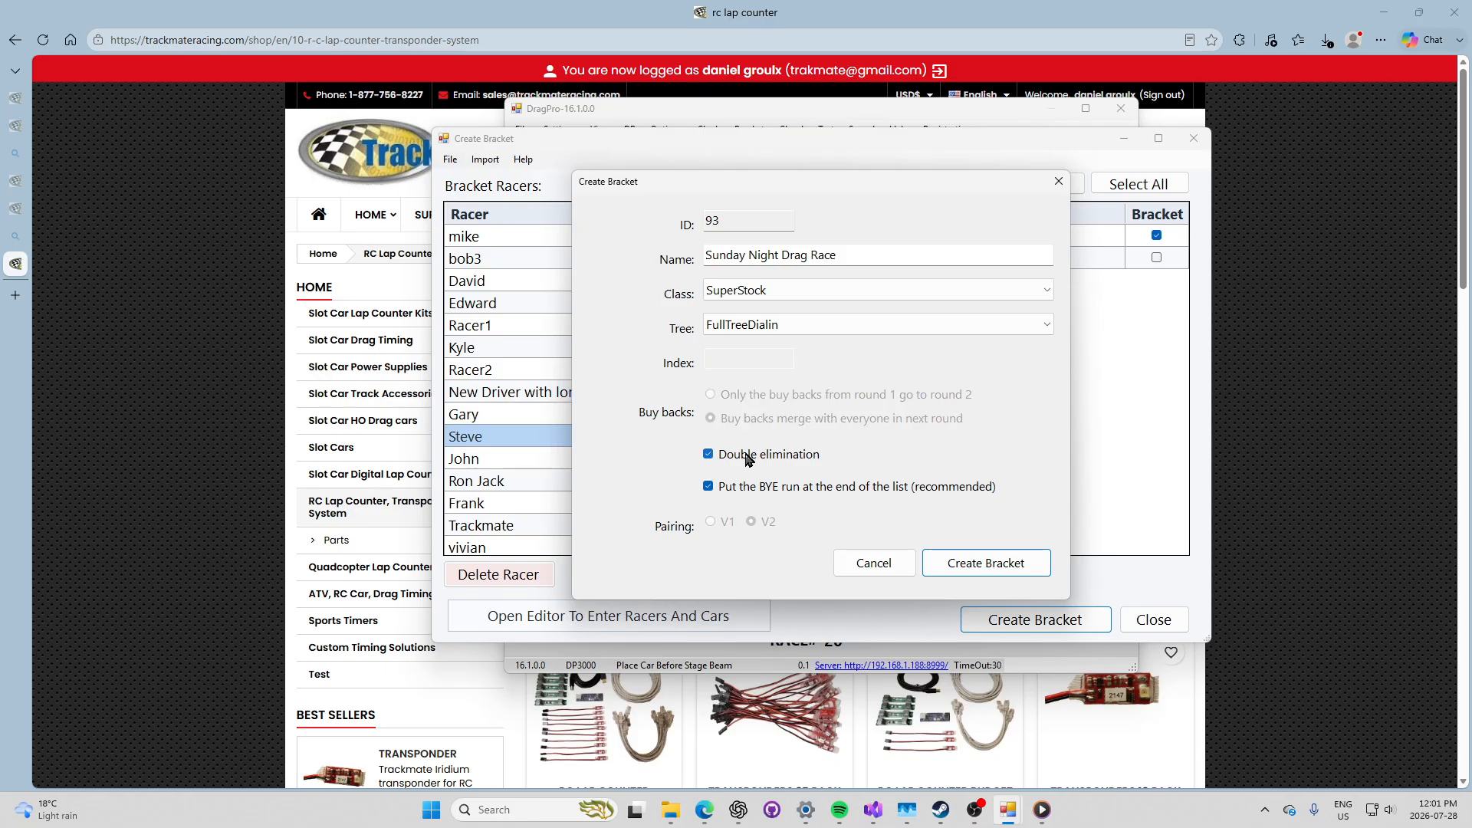
left_click(982, 564)
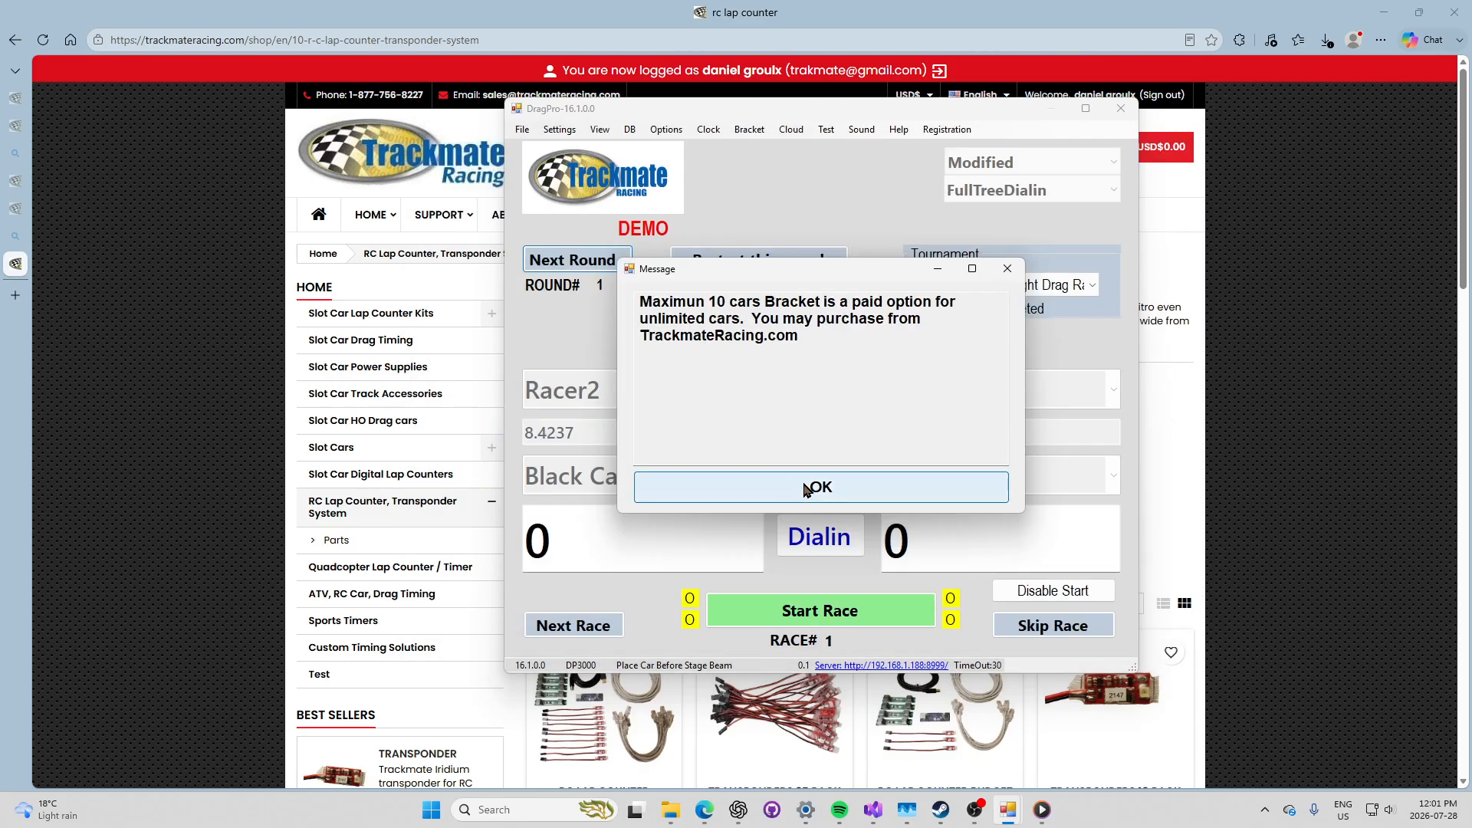
left_click(800, 488)
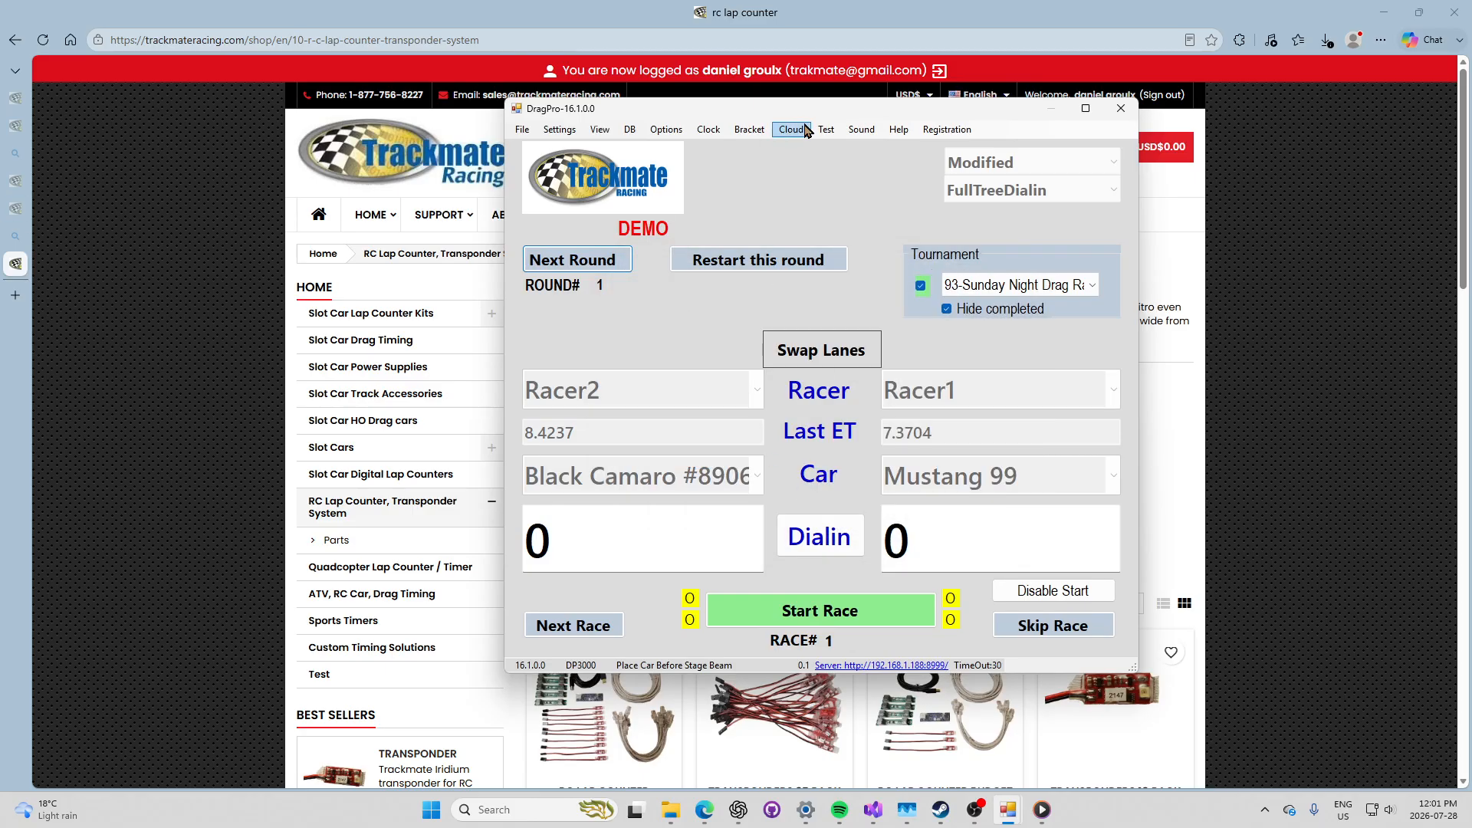
left_click_drag(817, 111, 1023, 120)
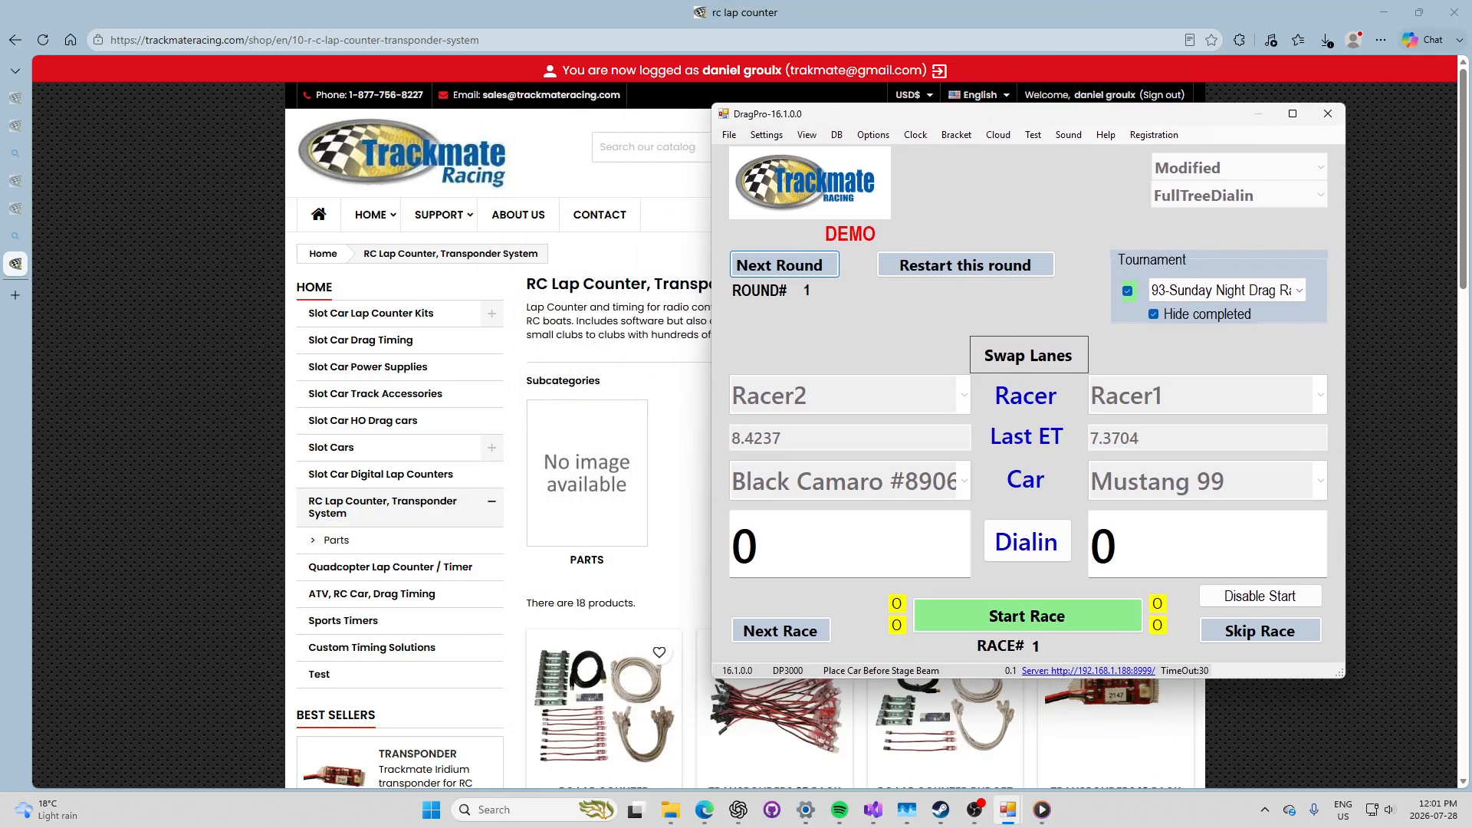
left_click_drag(0, 157, 298, 157)
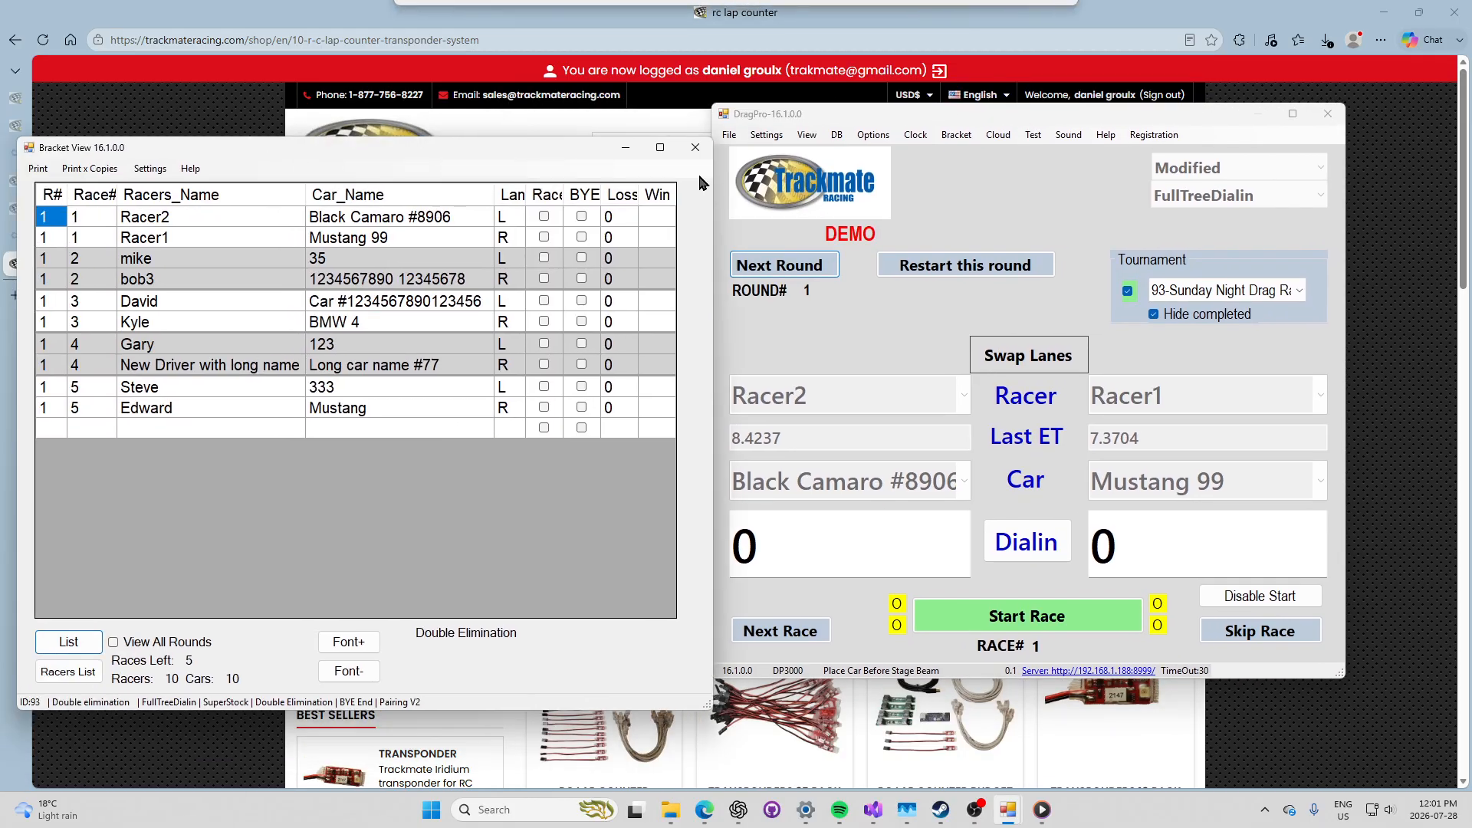
left_click_drag(928, 123, 995, 126)
left_click_drag(364, 155, 400, 128)
left_click_drag(1047, 120, 1022, 124)
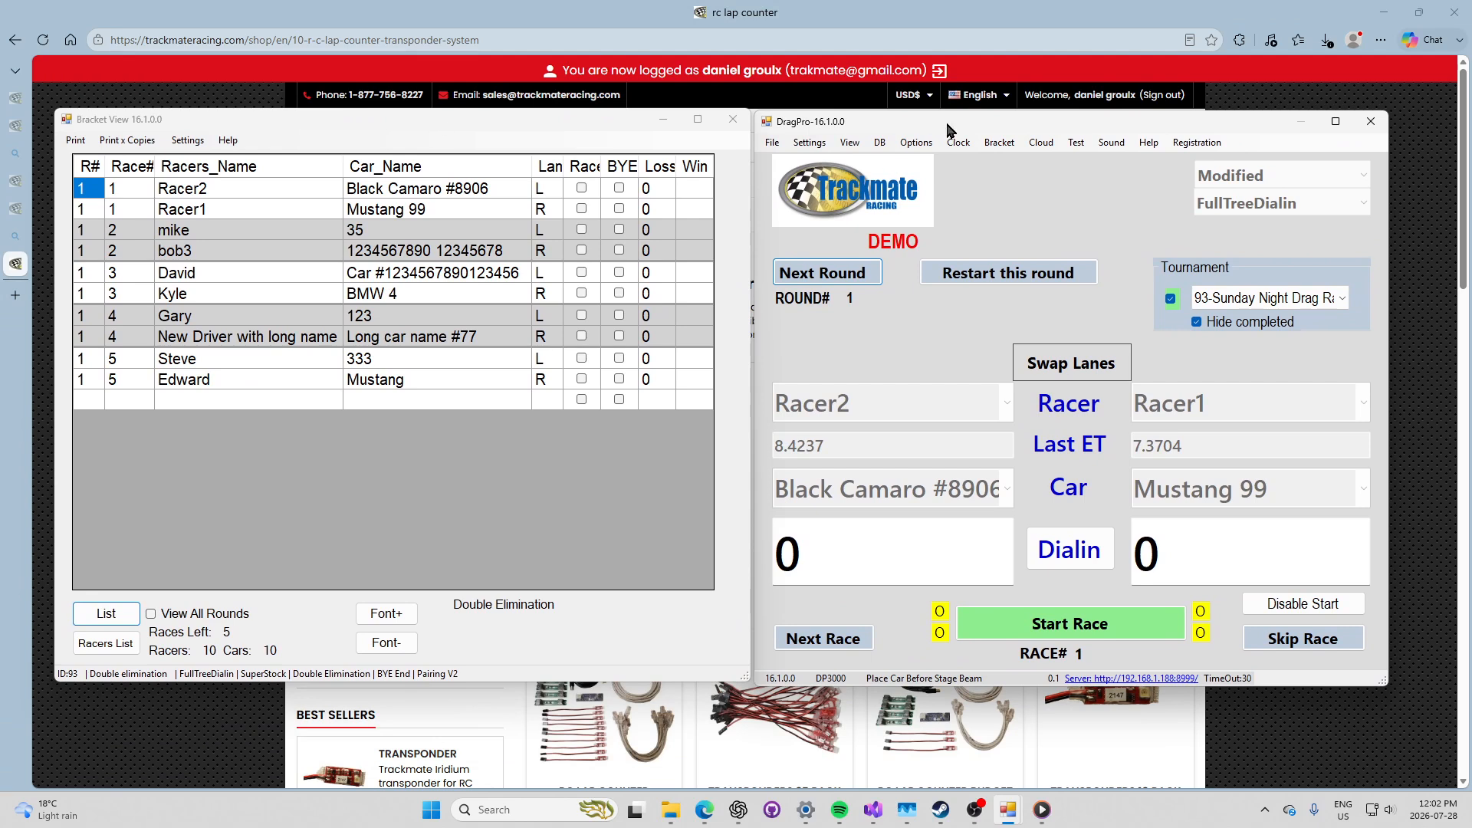
left_click(1335, 121)
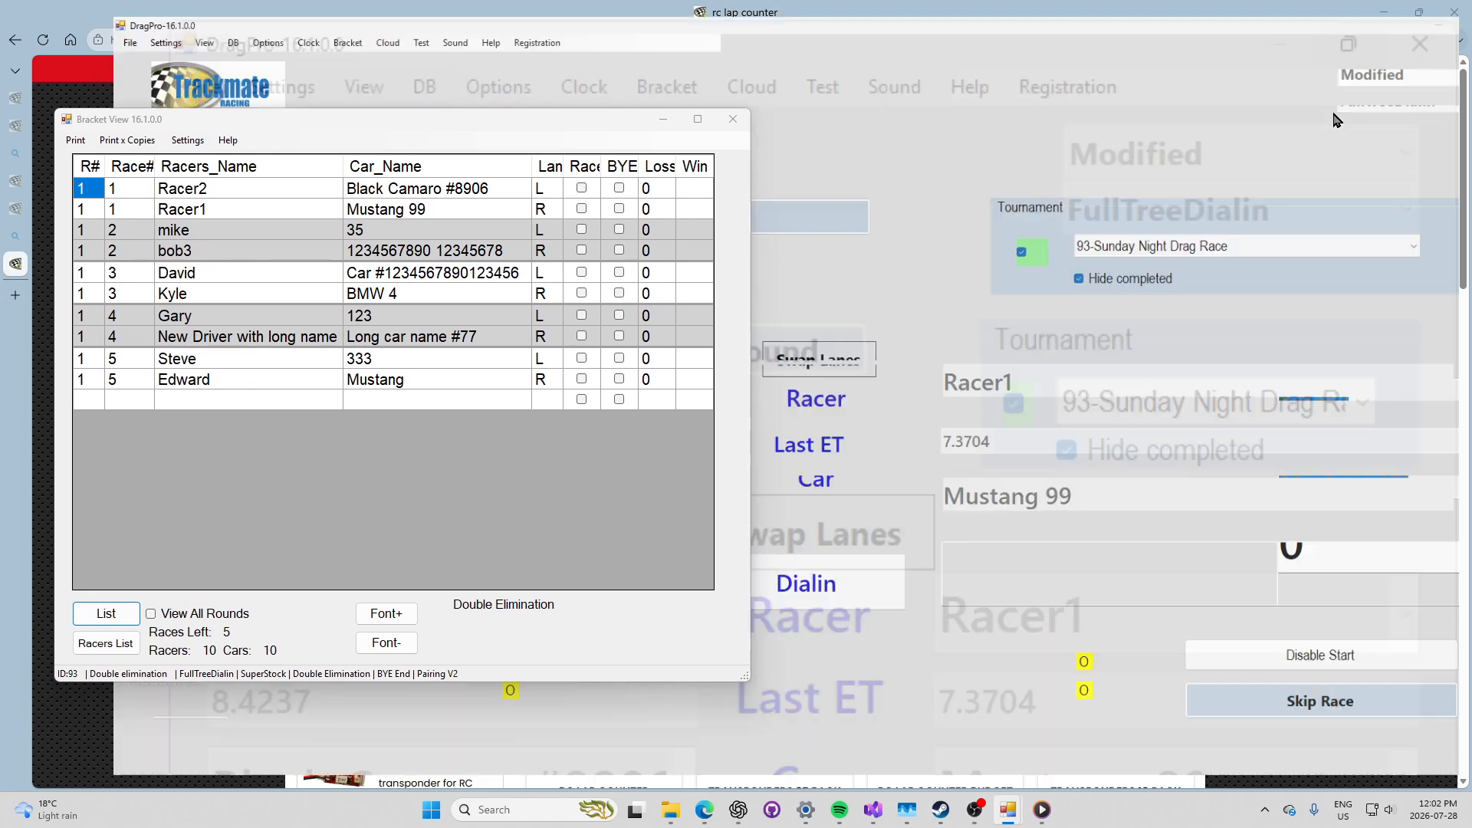
left_click(1418, 9)
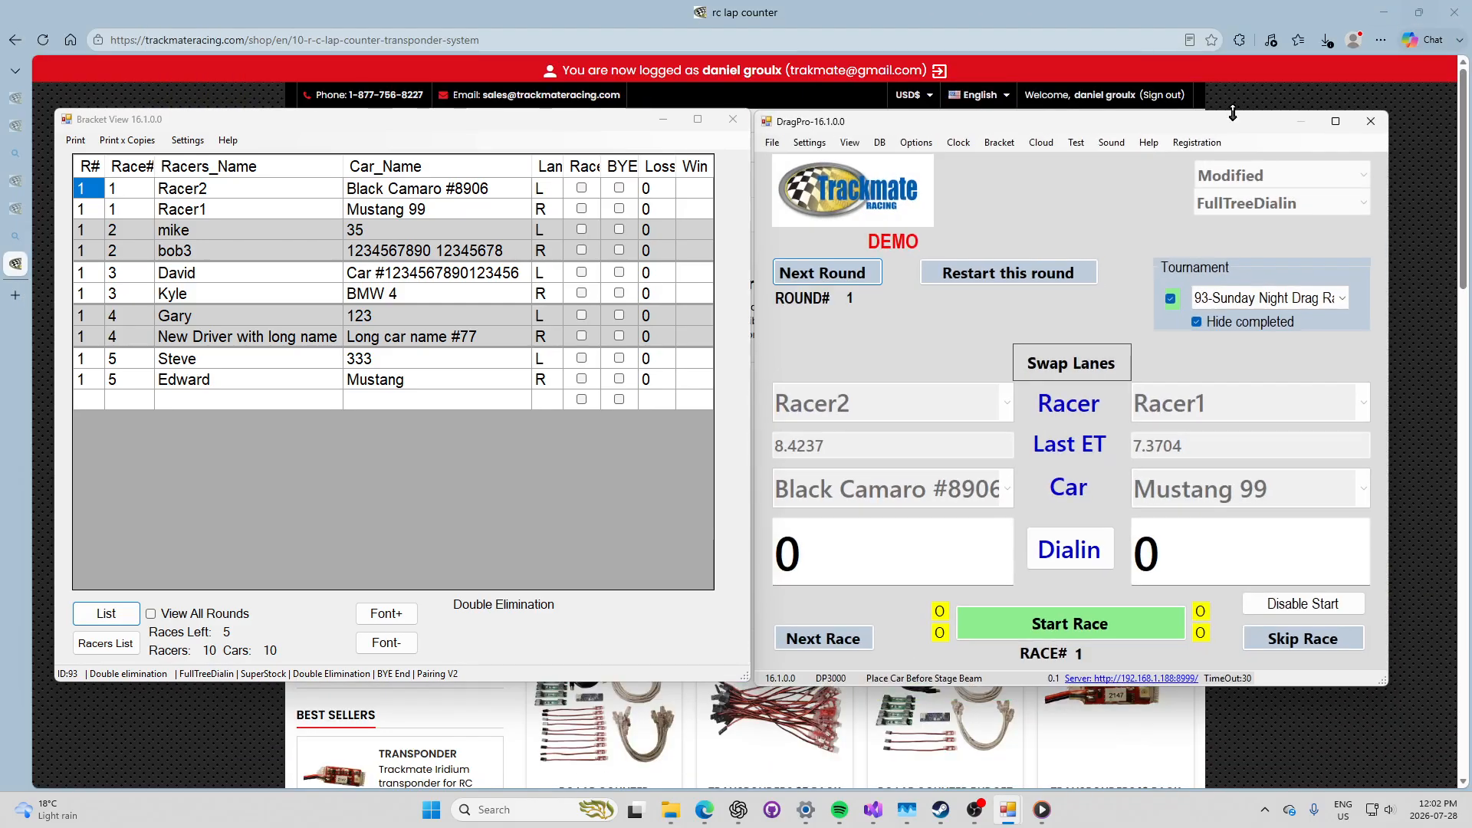
left_click_drag(974, 125, 1010, 121)
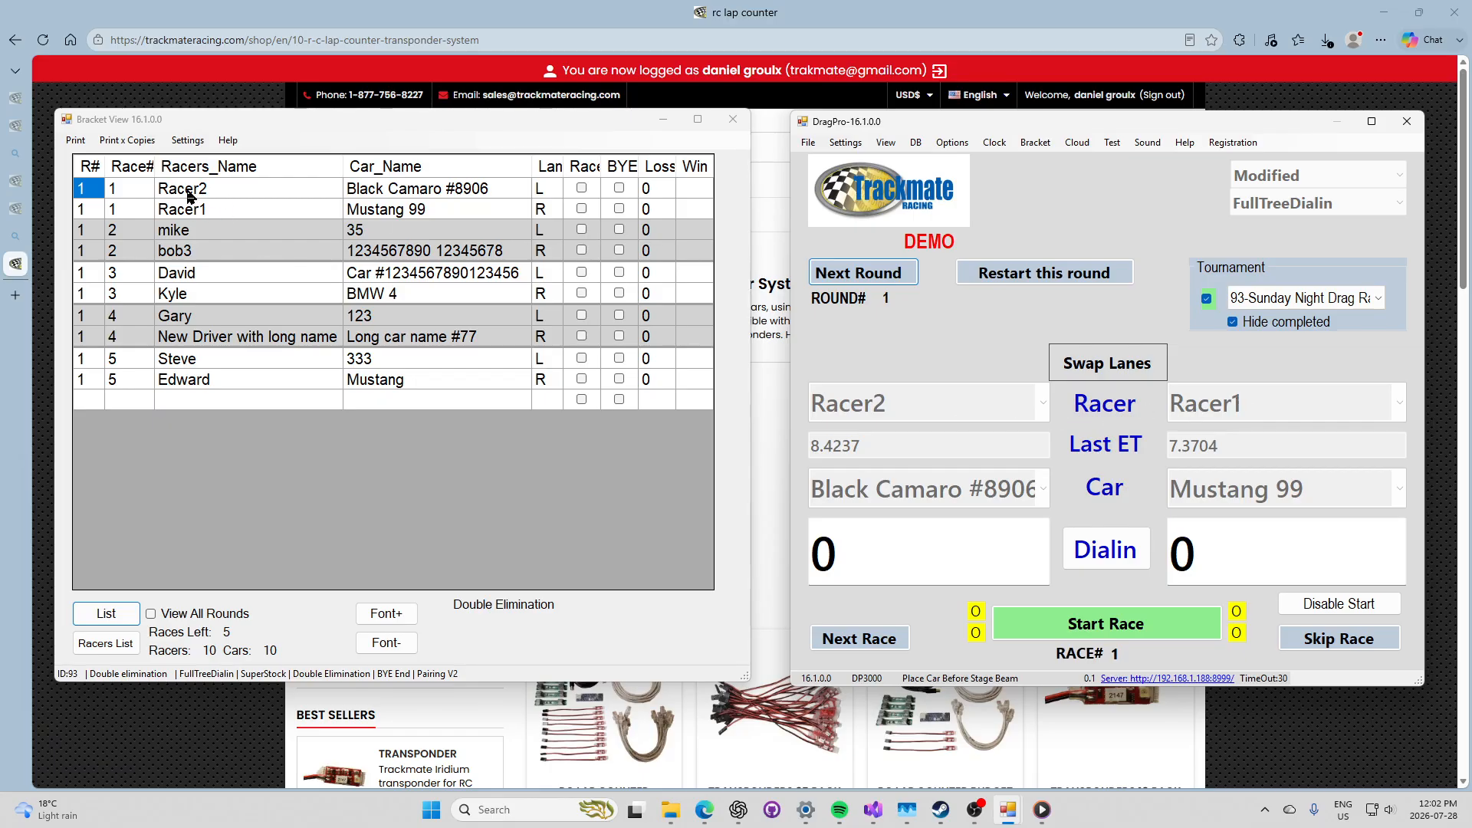
Step: Run race 1, then run race 2 with the right lane dial-in set to 7
left_click(1012, 615)
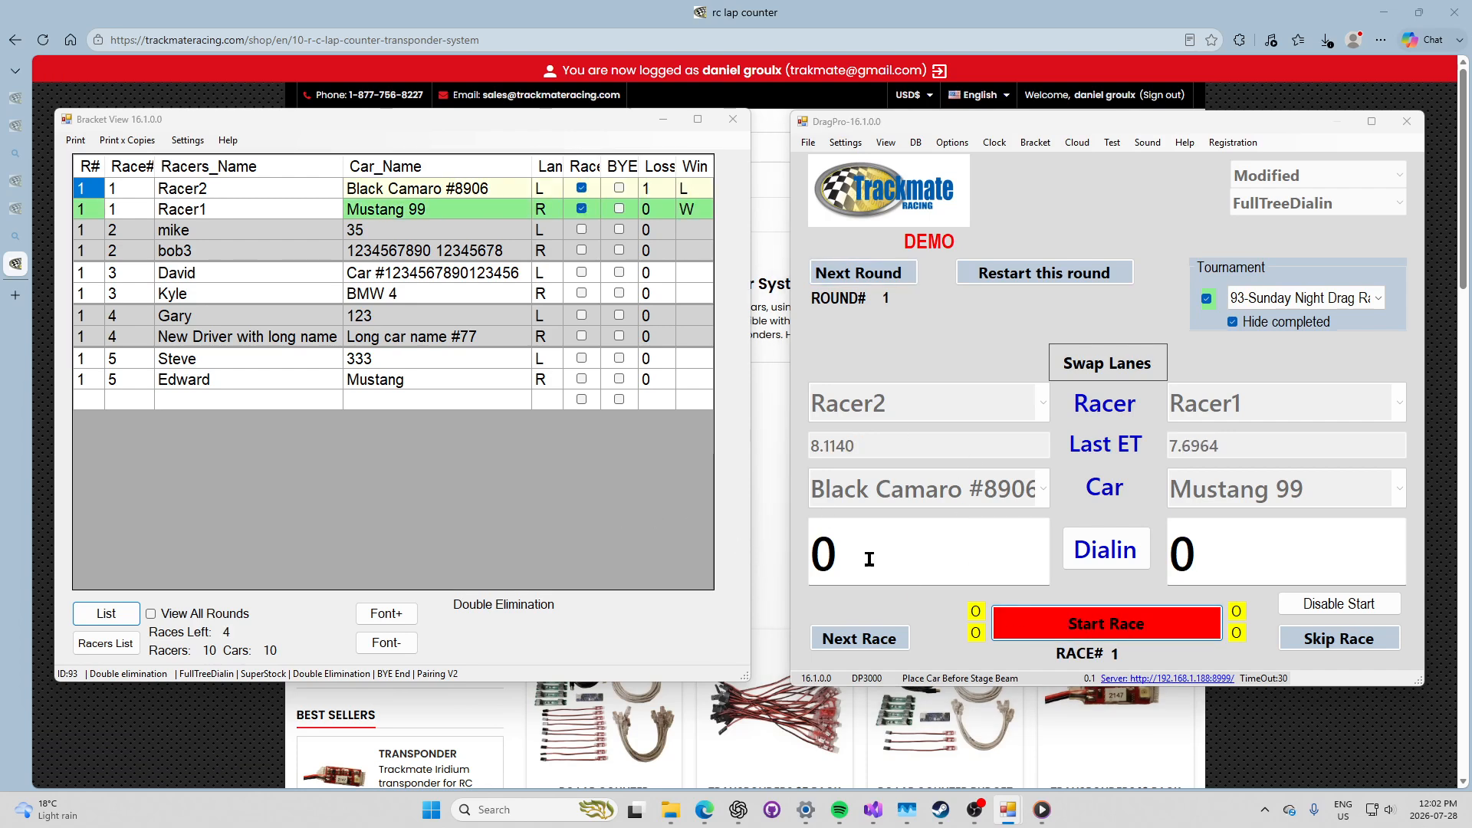
left_click(860, 637)
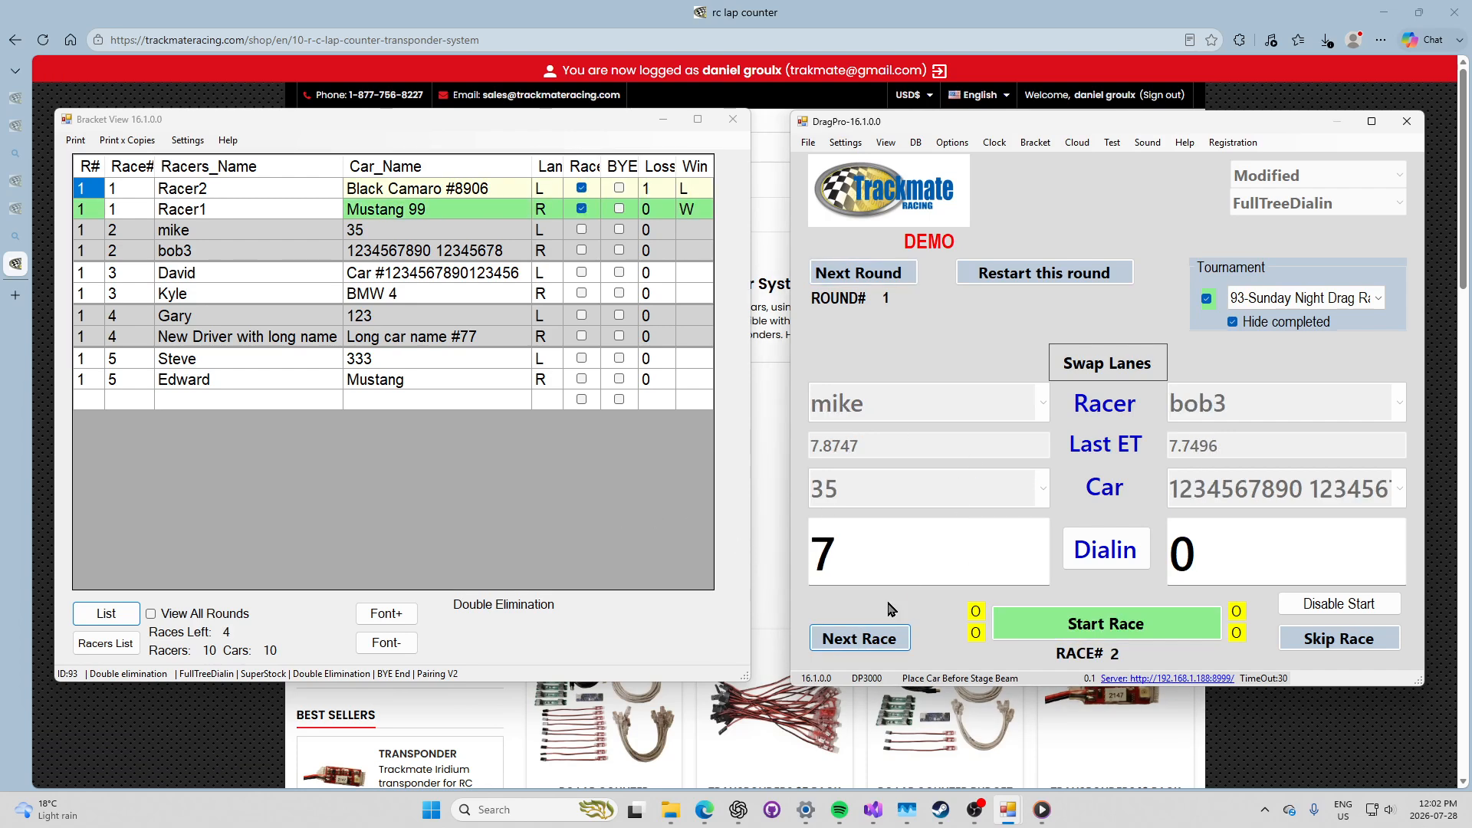
left_click(1227, 564)
type("7")
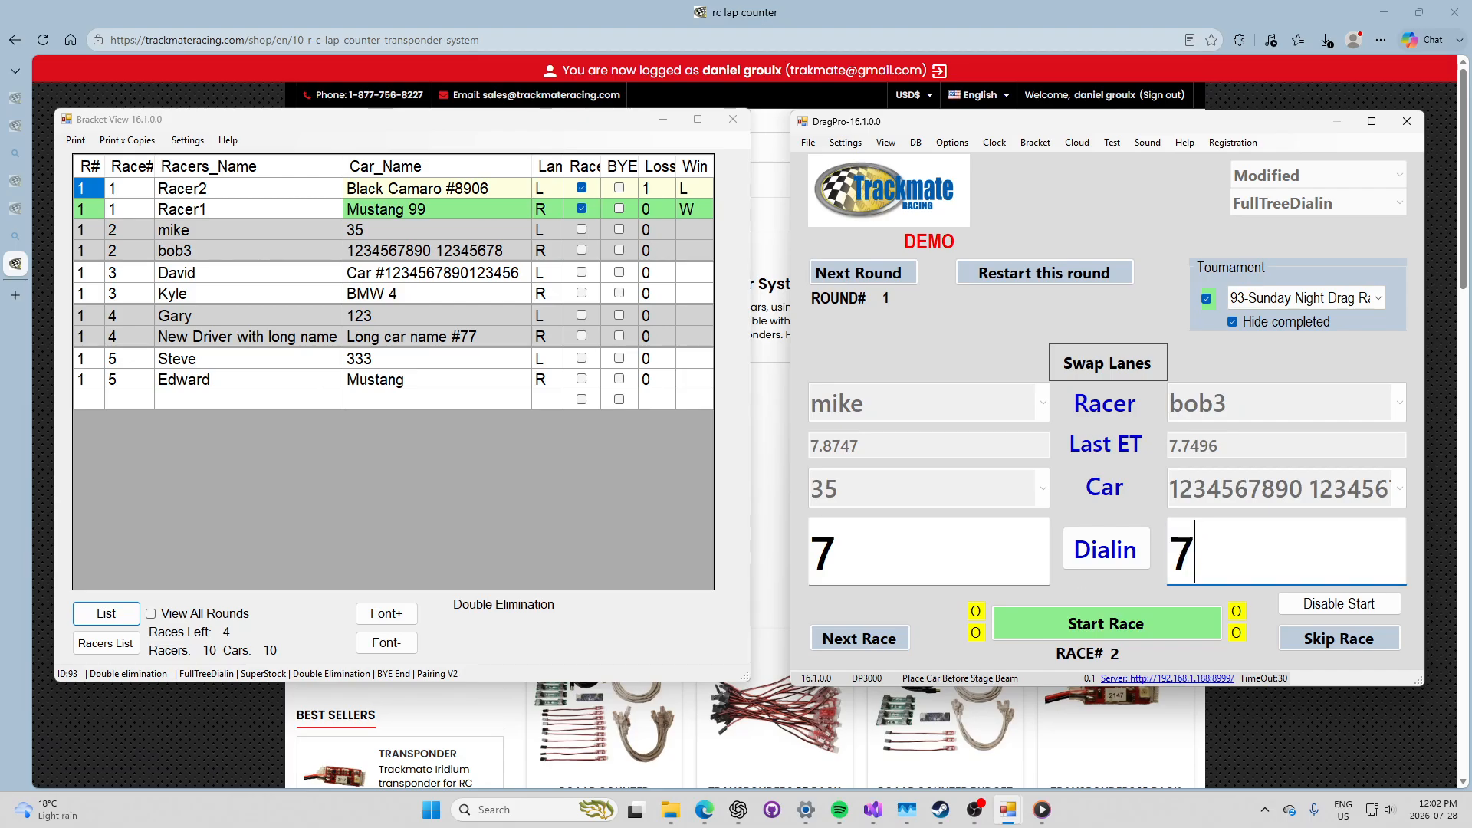
left_click(944, 551)
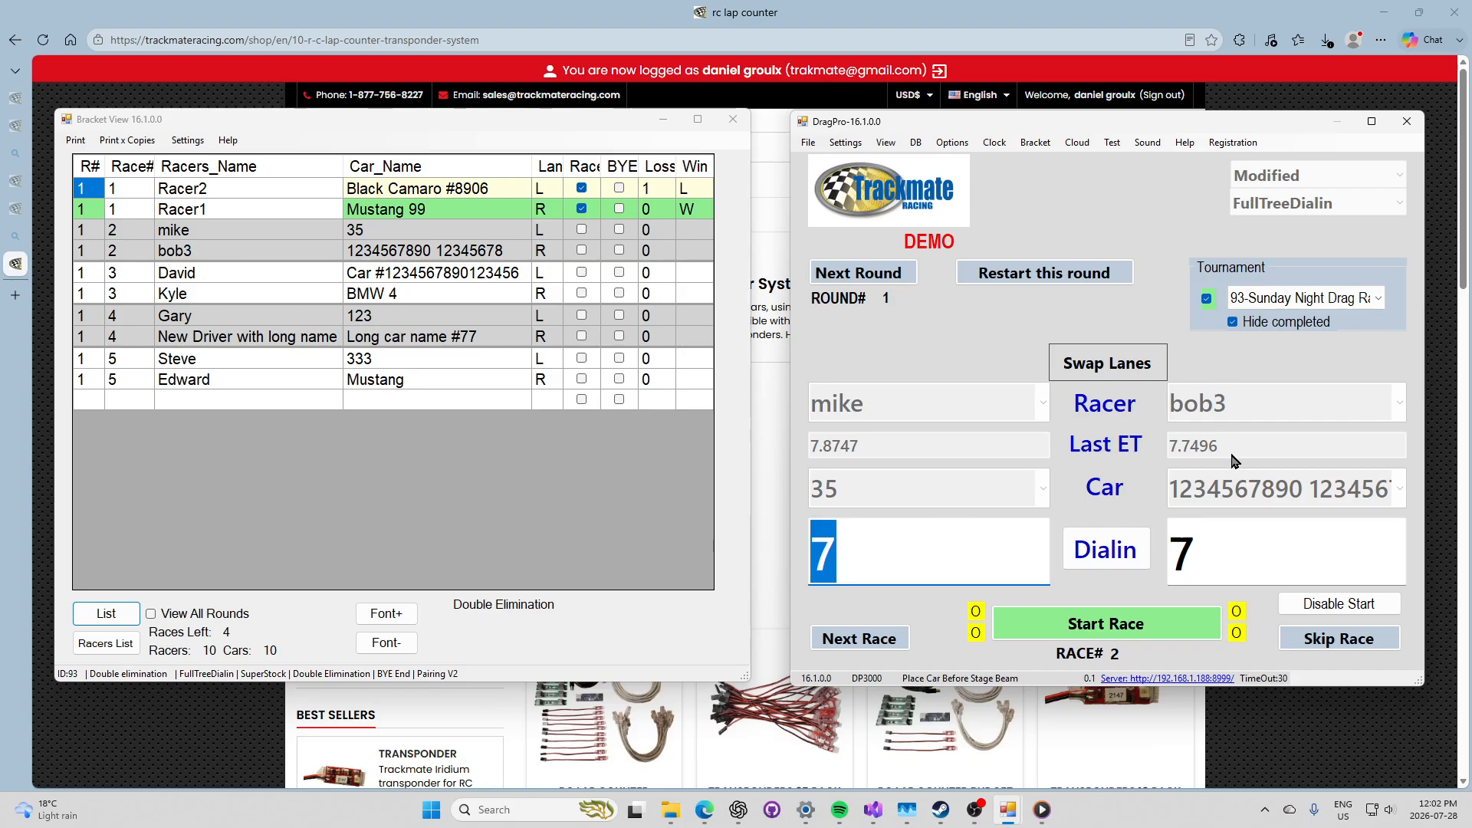
left_click(1092, 630)
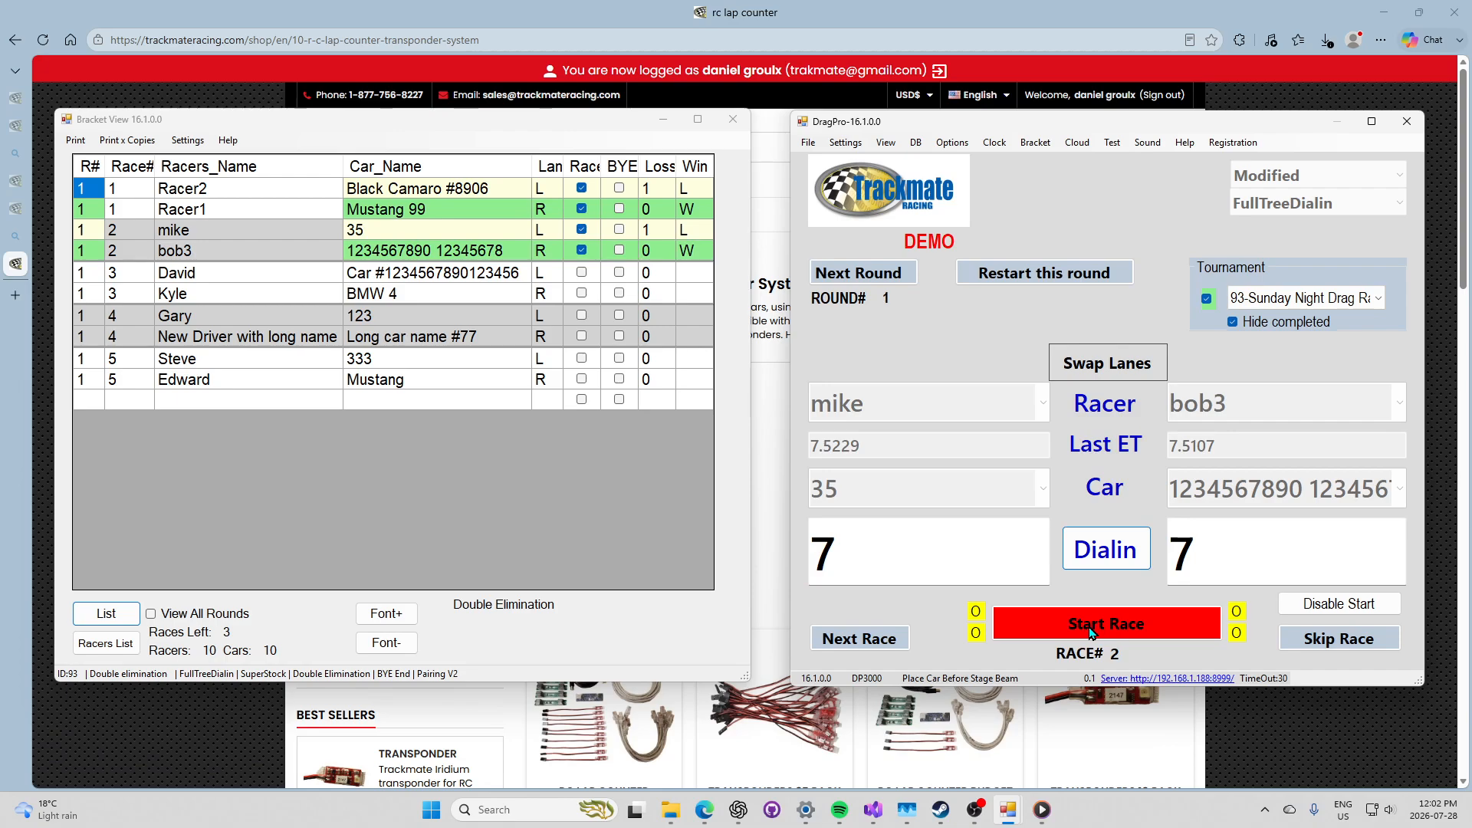
Step: Run races 3–5, dismiss the no-races-left notice, and advance to round 2
left_click(903, 642)
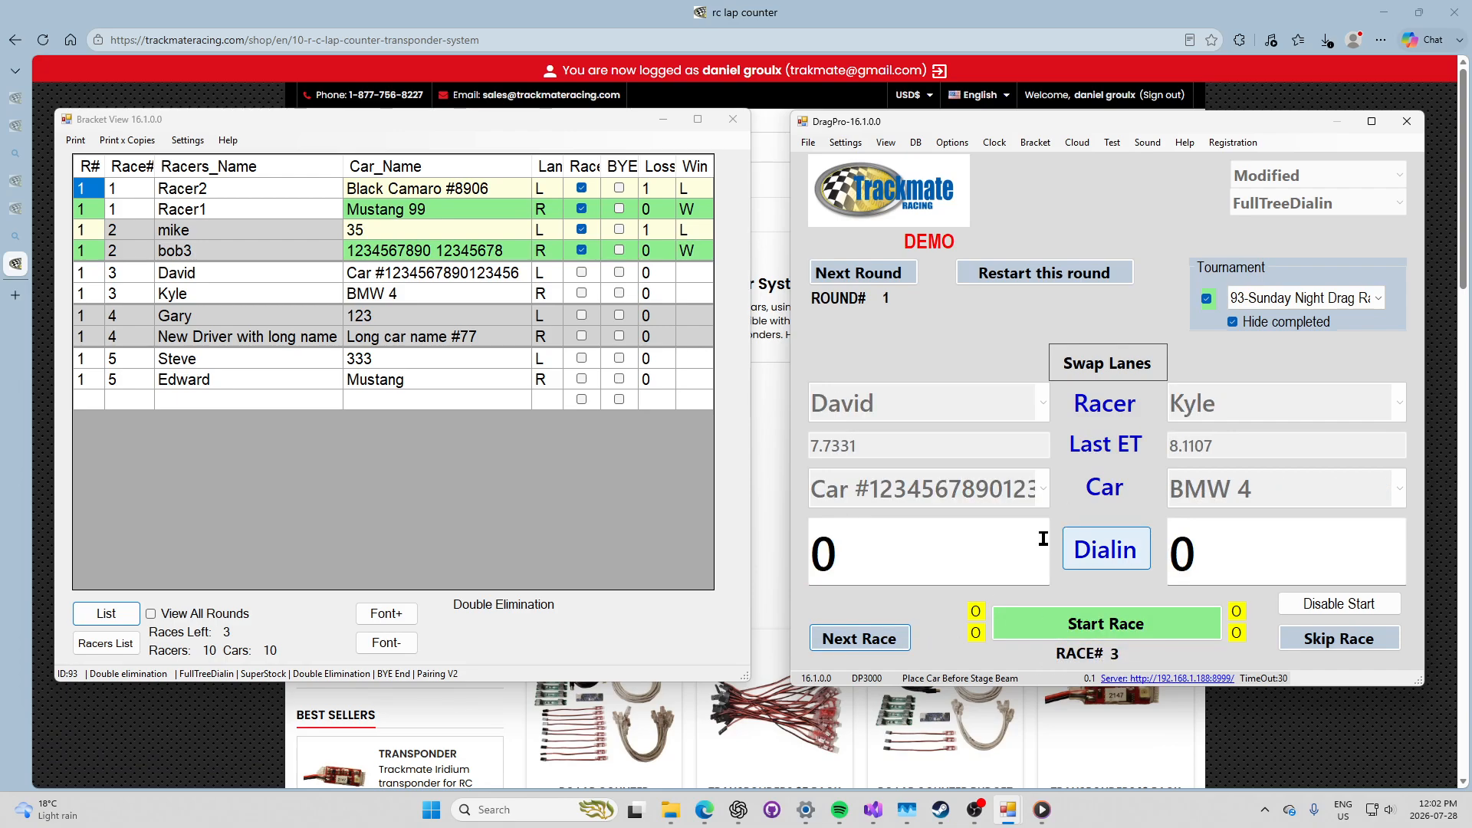
left_click(1037, 632)
left_click(883, 642)
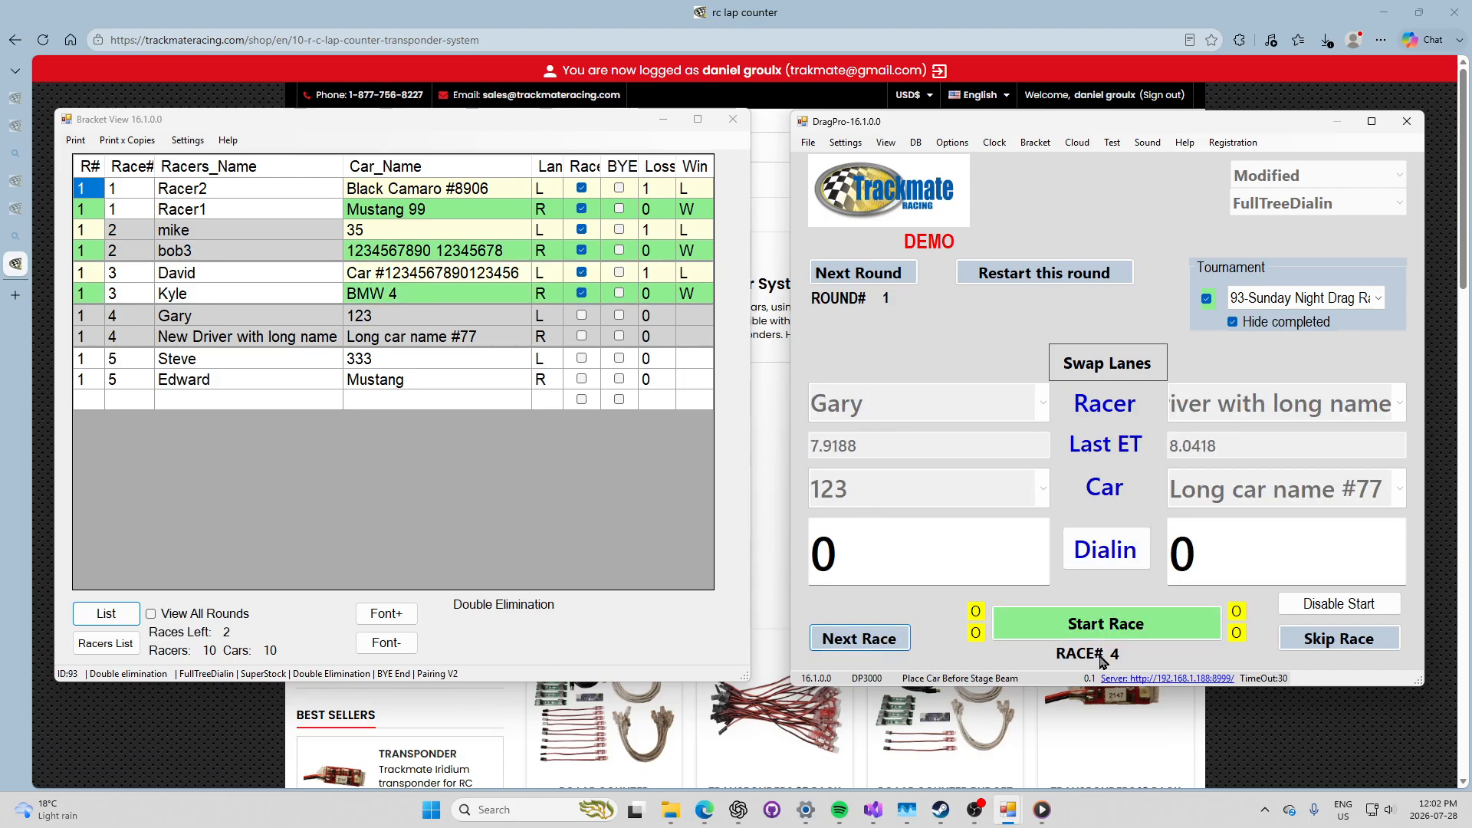
left_click(1090, 633)
left_click(873, 640)
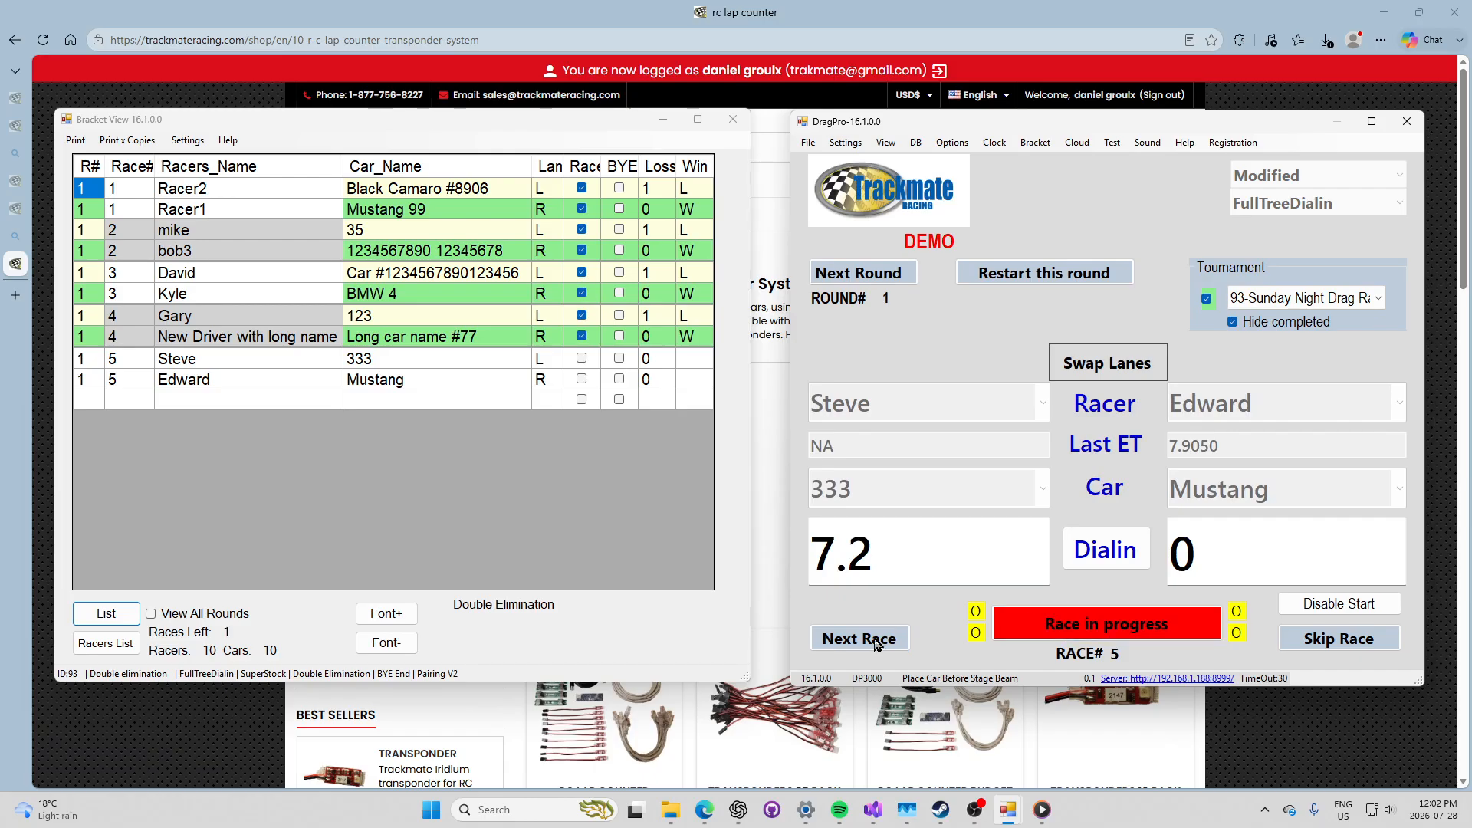
left_click(874, 644)
left_click(1107, 502)
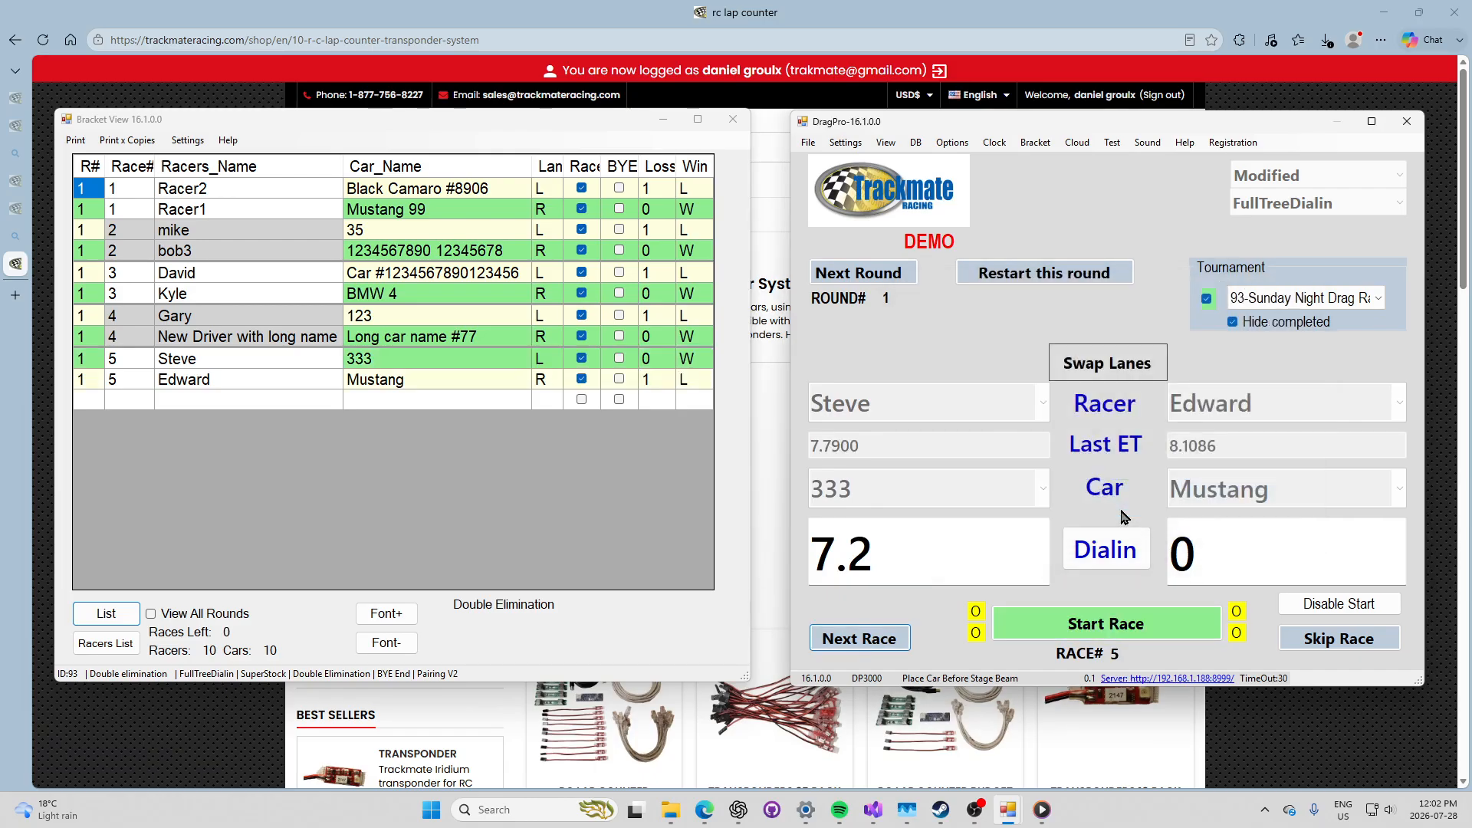
left_click(897, 281)
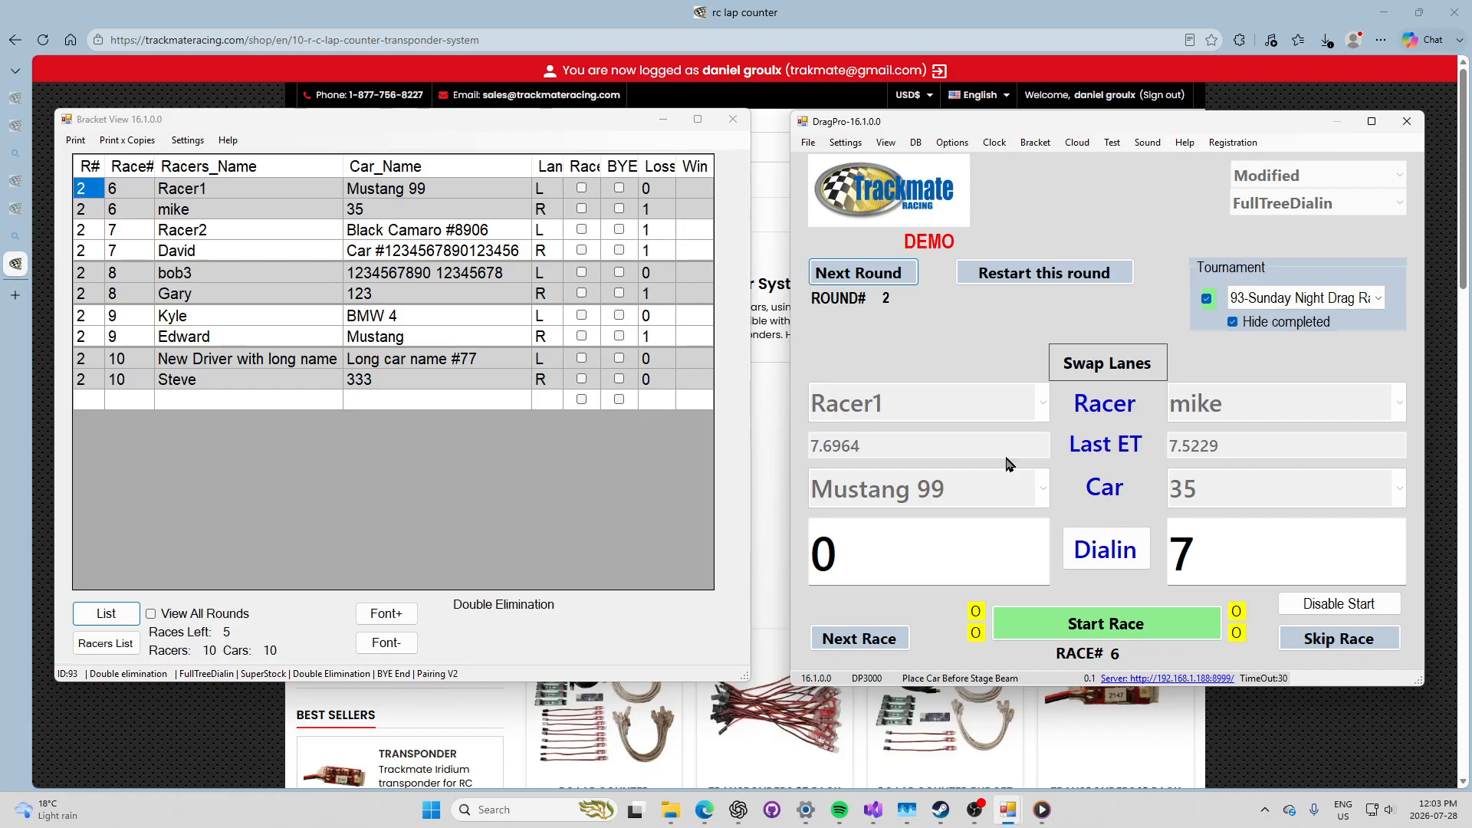
Step: Skip race 6 to run race 7 first, then go back and run race 6
left_click(1357, 646)
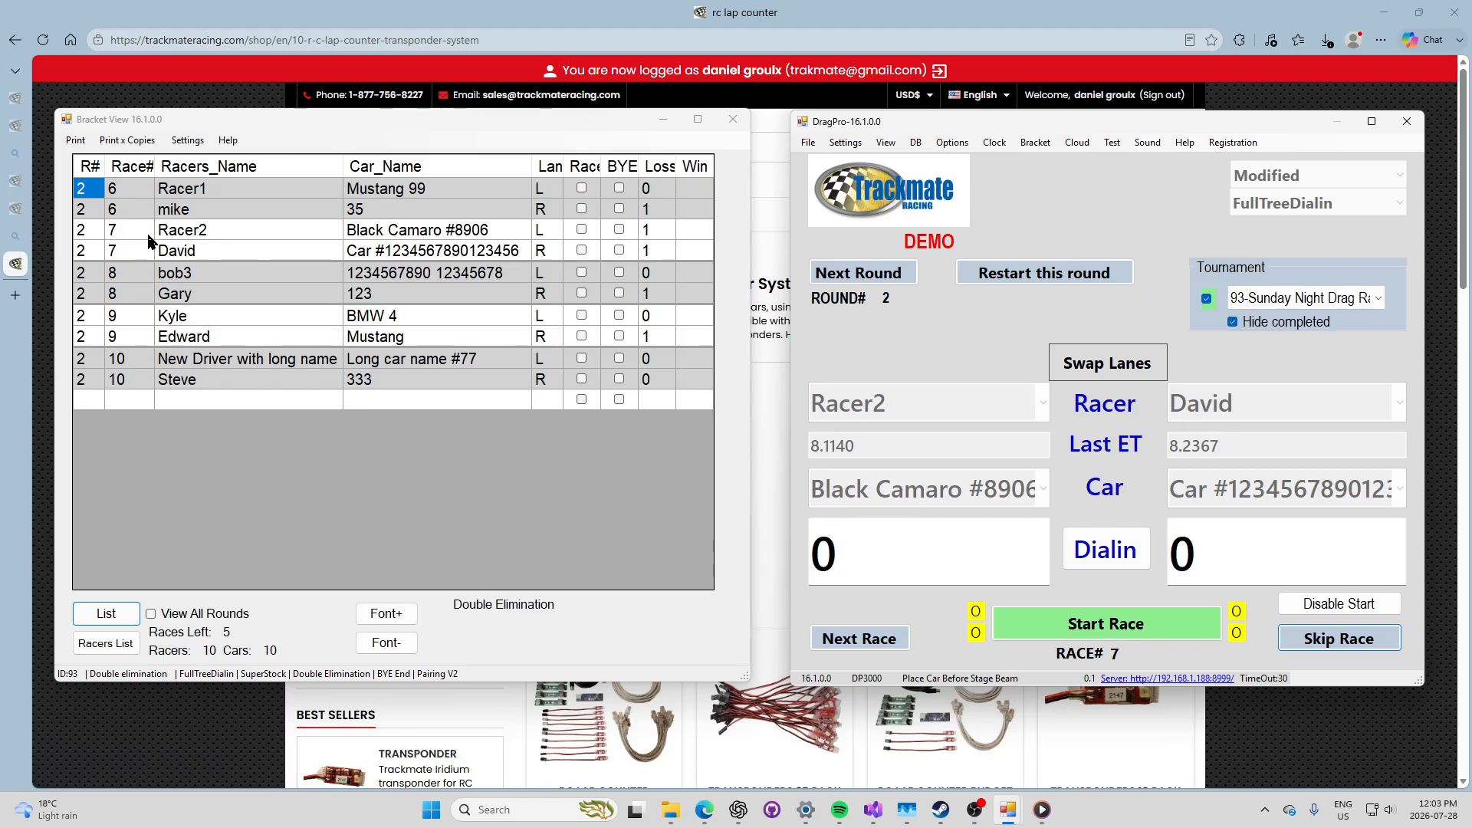
left_click(1031, 620)
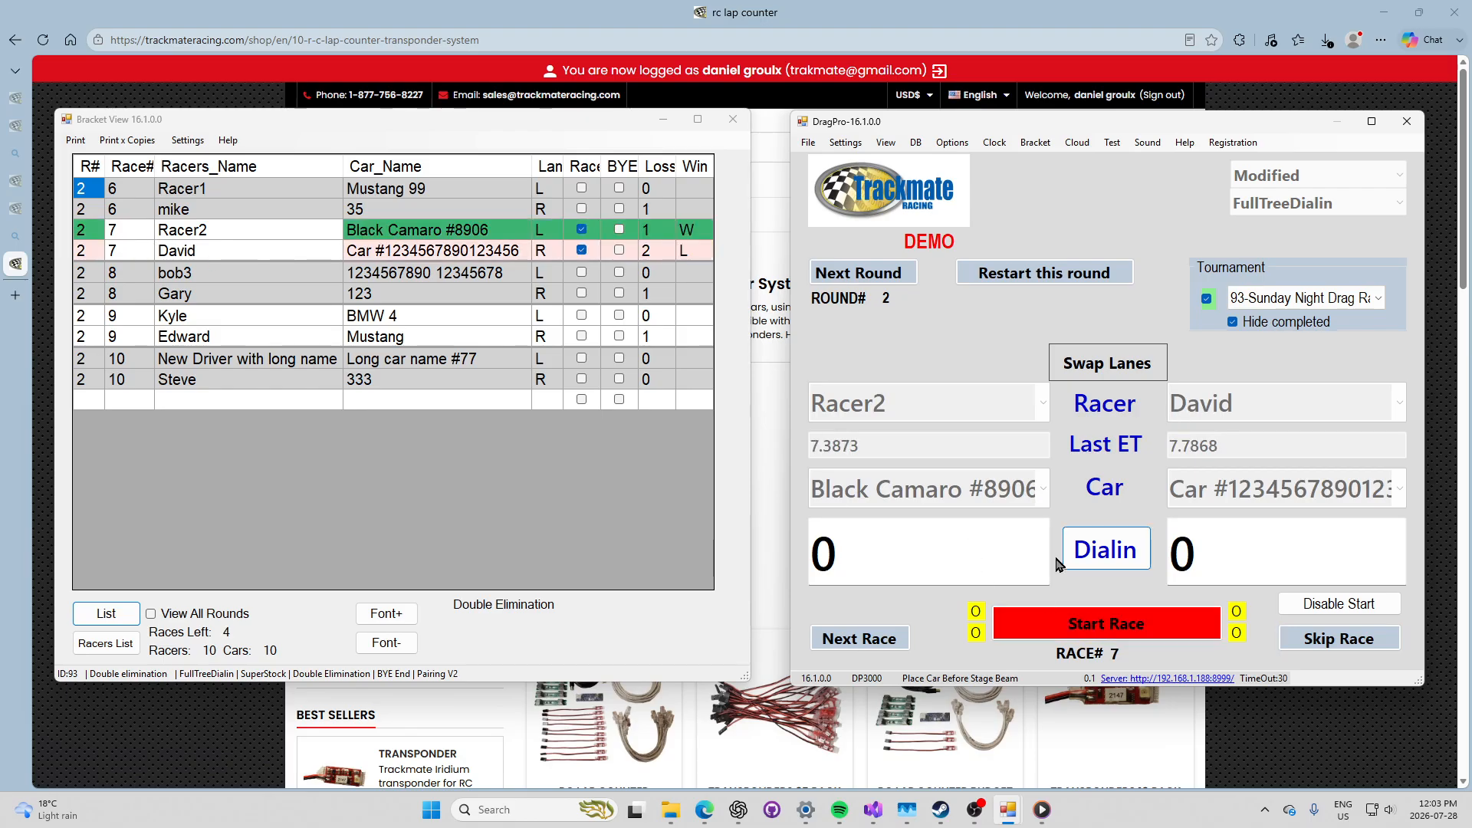
left_click(860, 638)
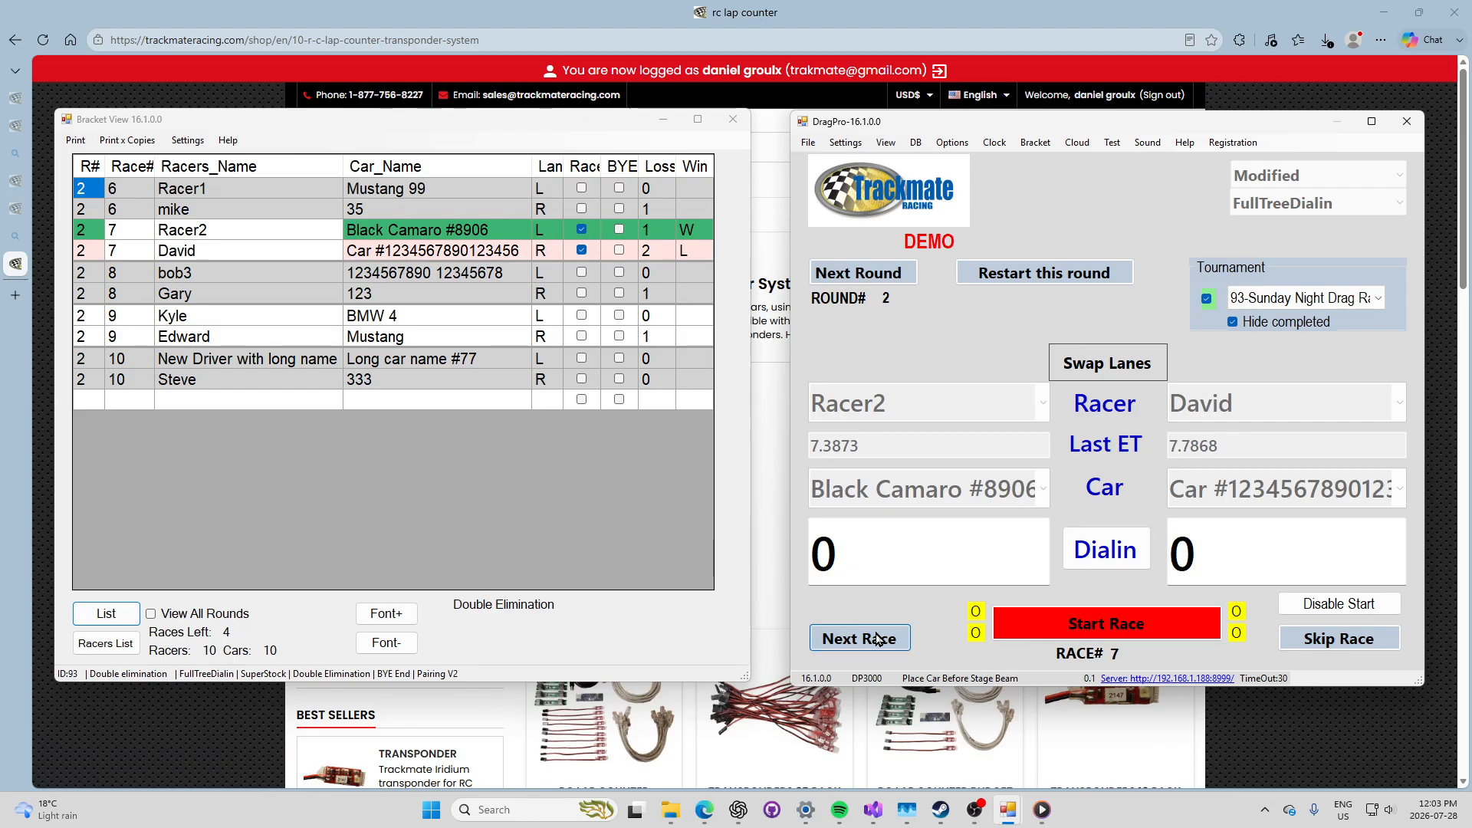
left_click(1071, 635)
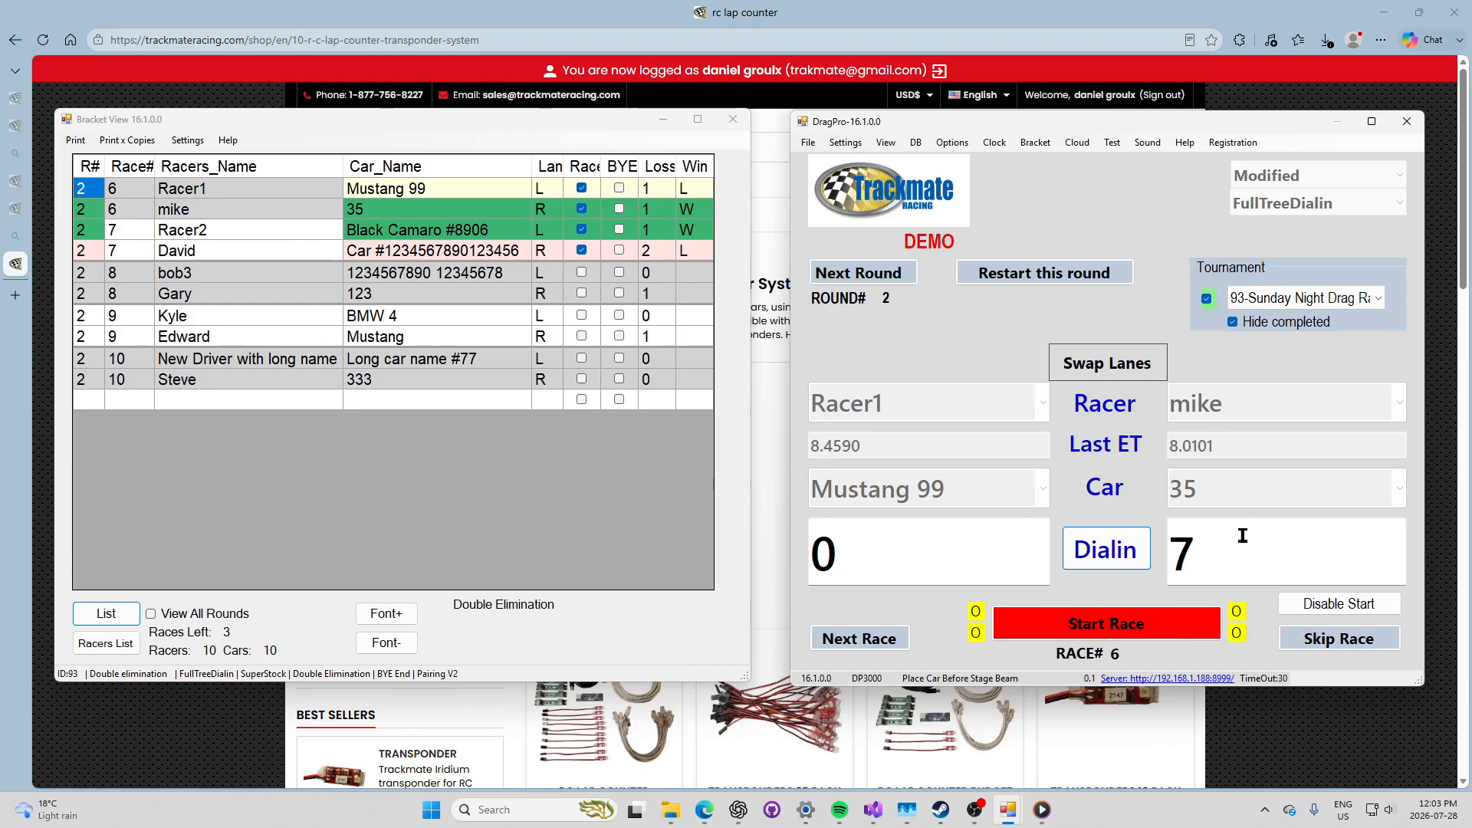
Step: Run races 8–10, dismiss the no-races-left notice, and advance to round 3
left_click(867, 641)
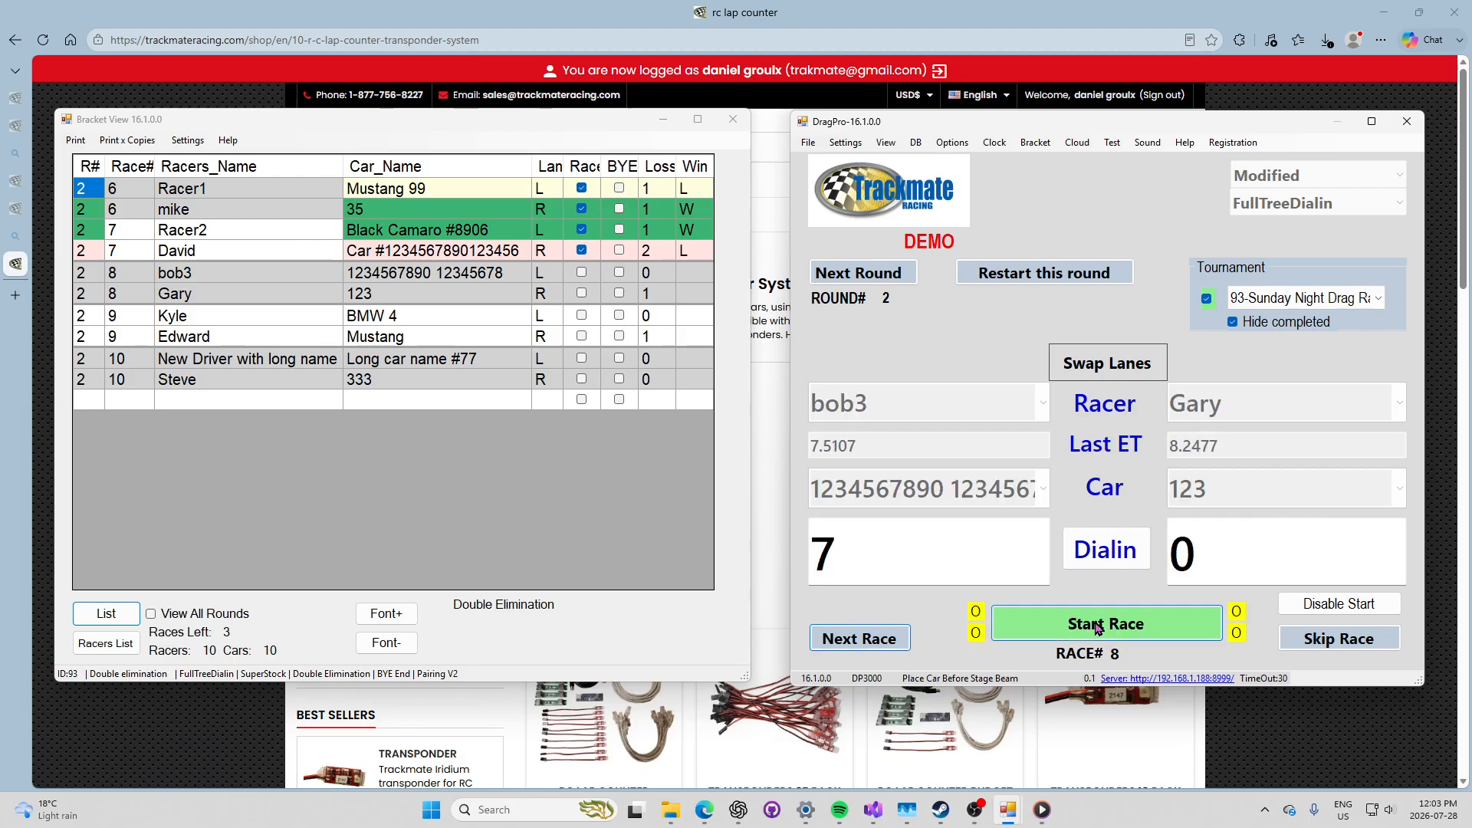
left_click(870, 641)
left_click(1008, 630)
left_click(862, 638)
left_click(1005, 625)
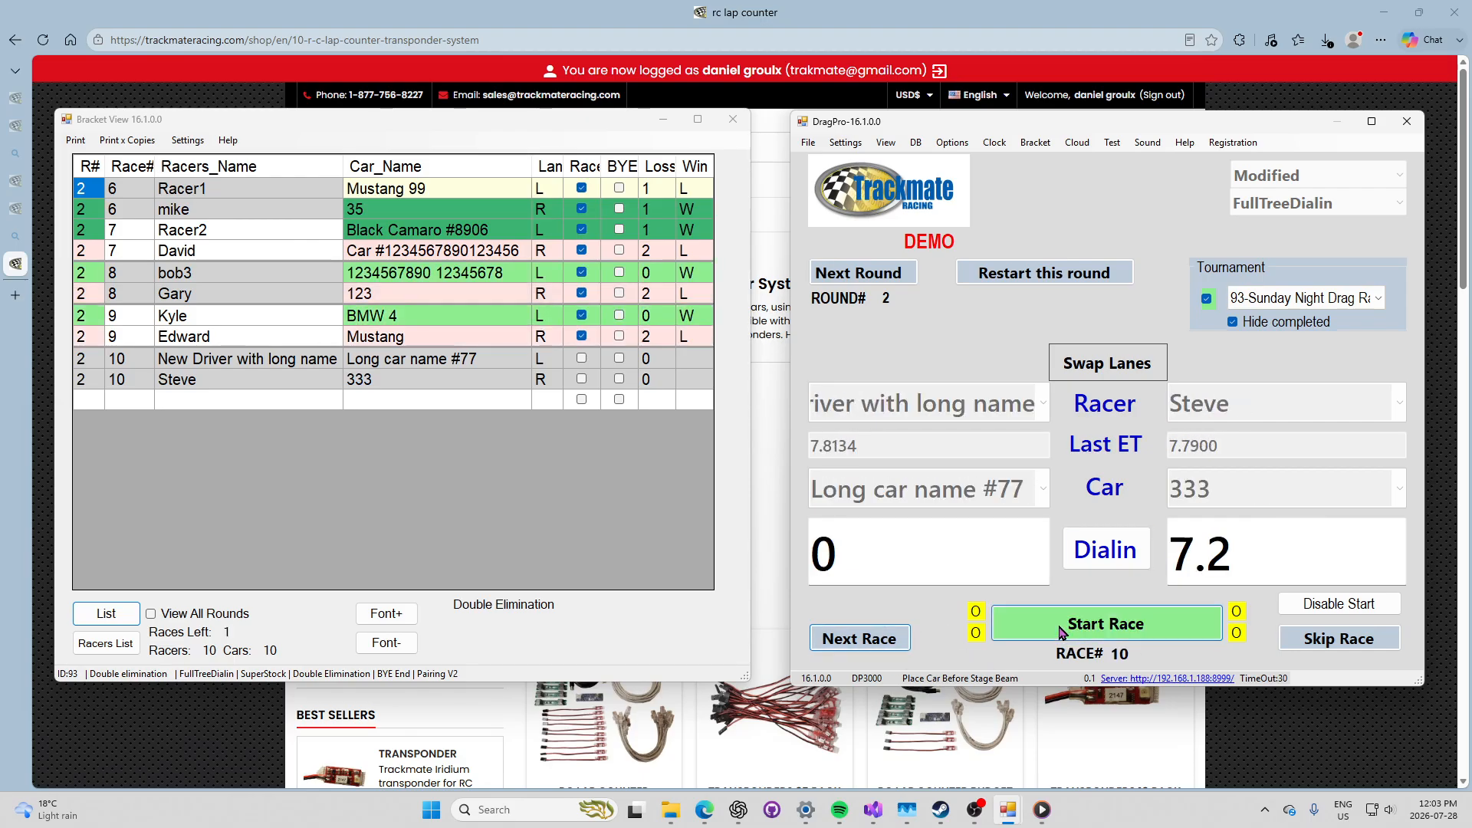
left_click(890, 649)
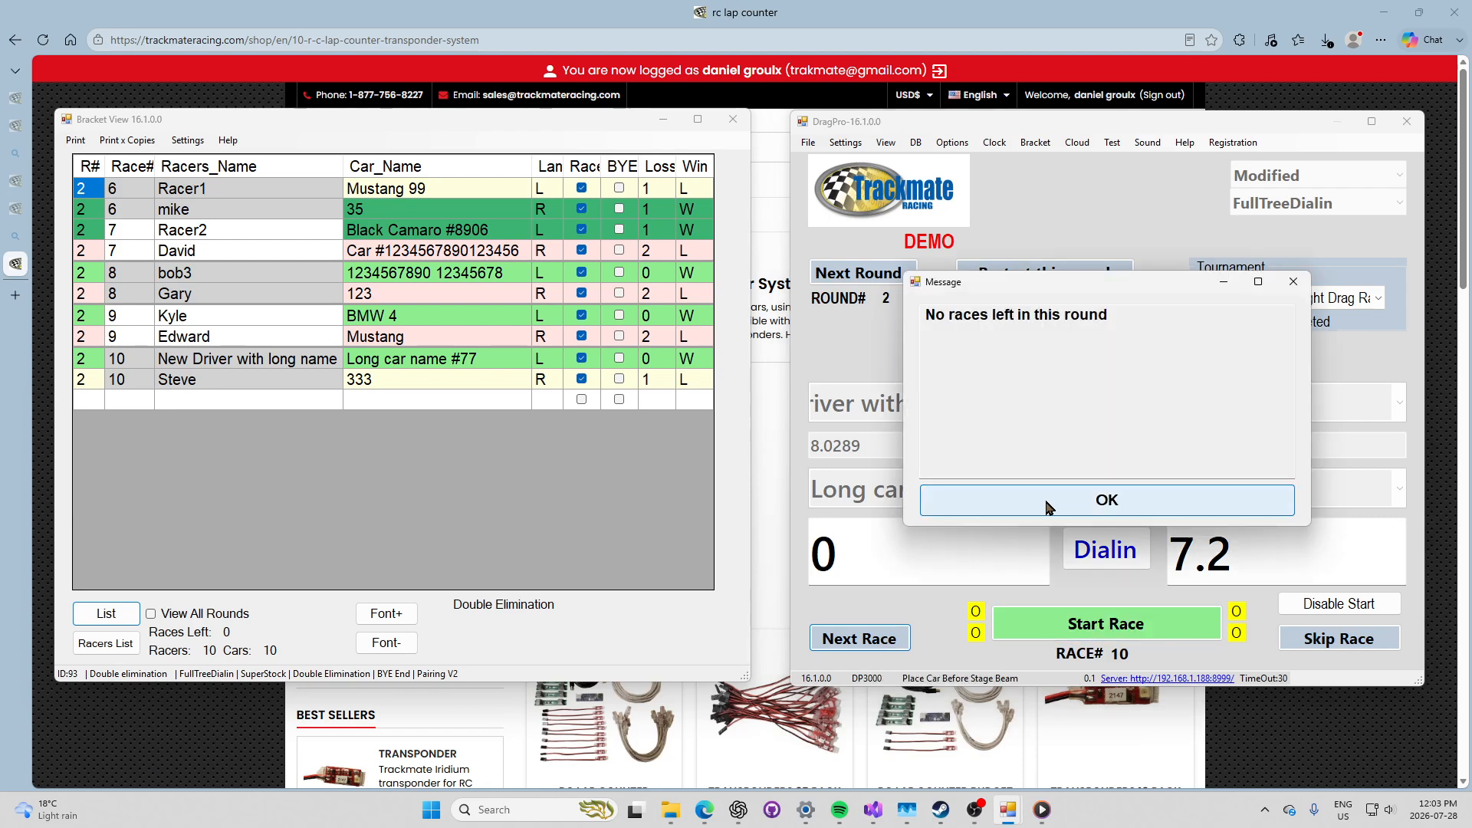
left_click(1028, 497)
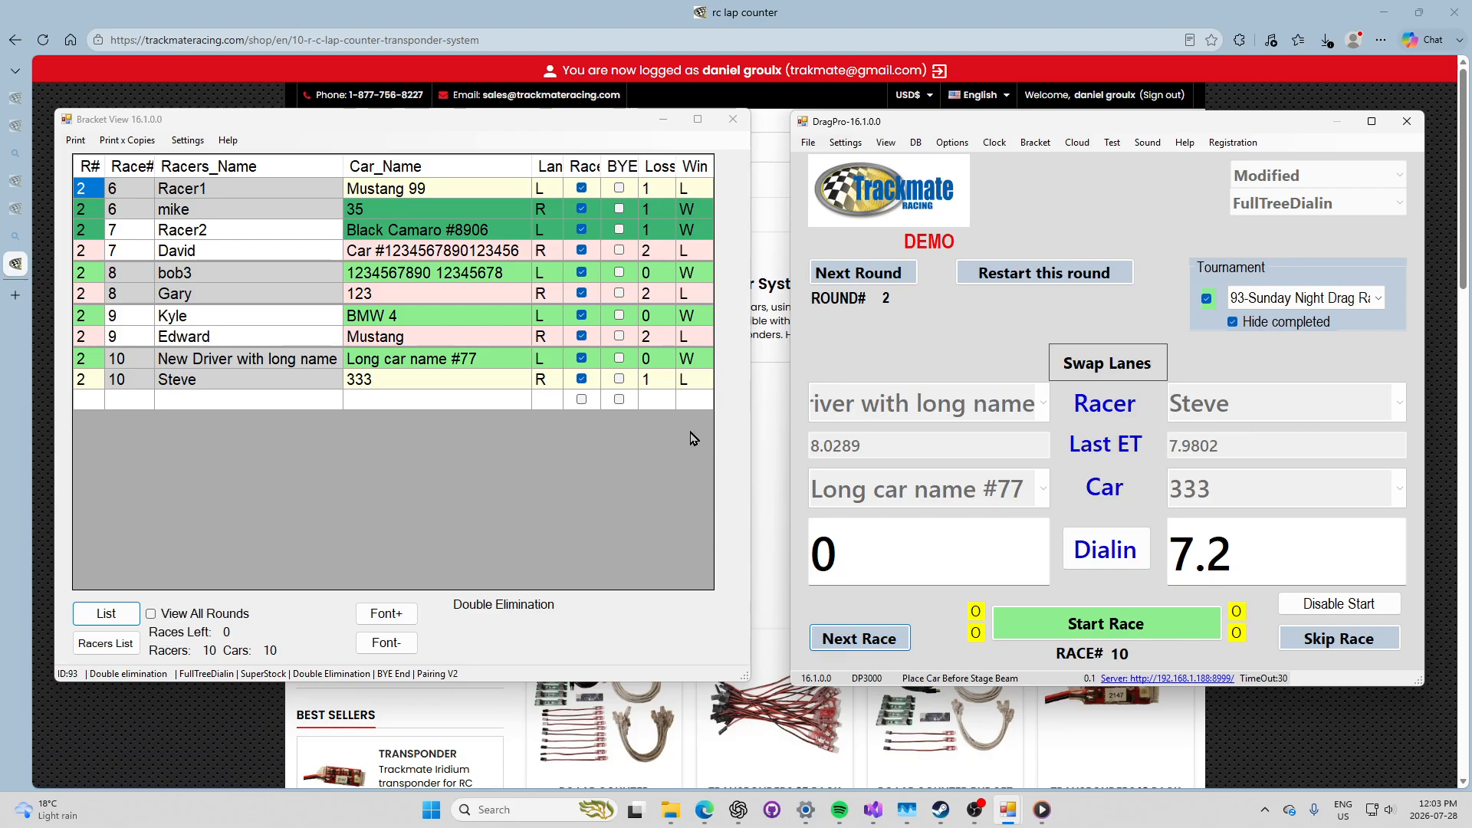
left_click(874, 276)
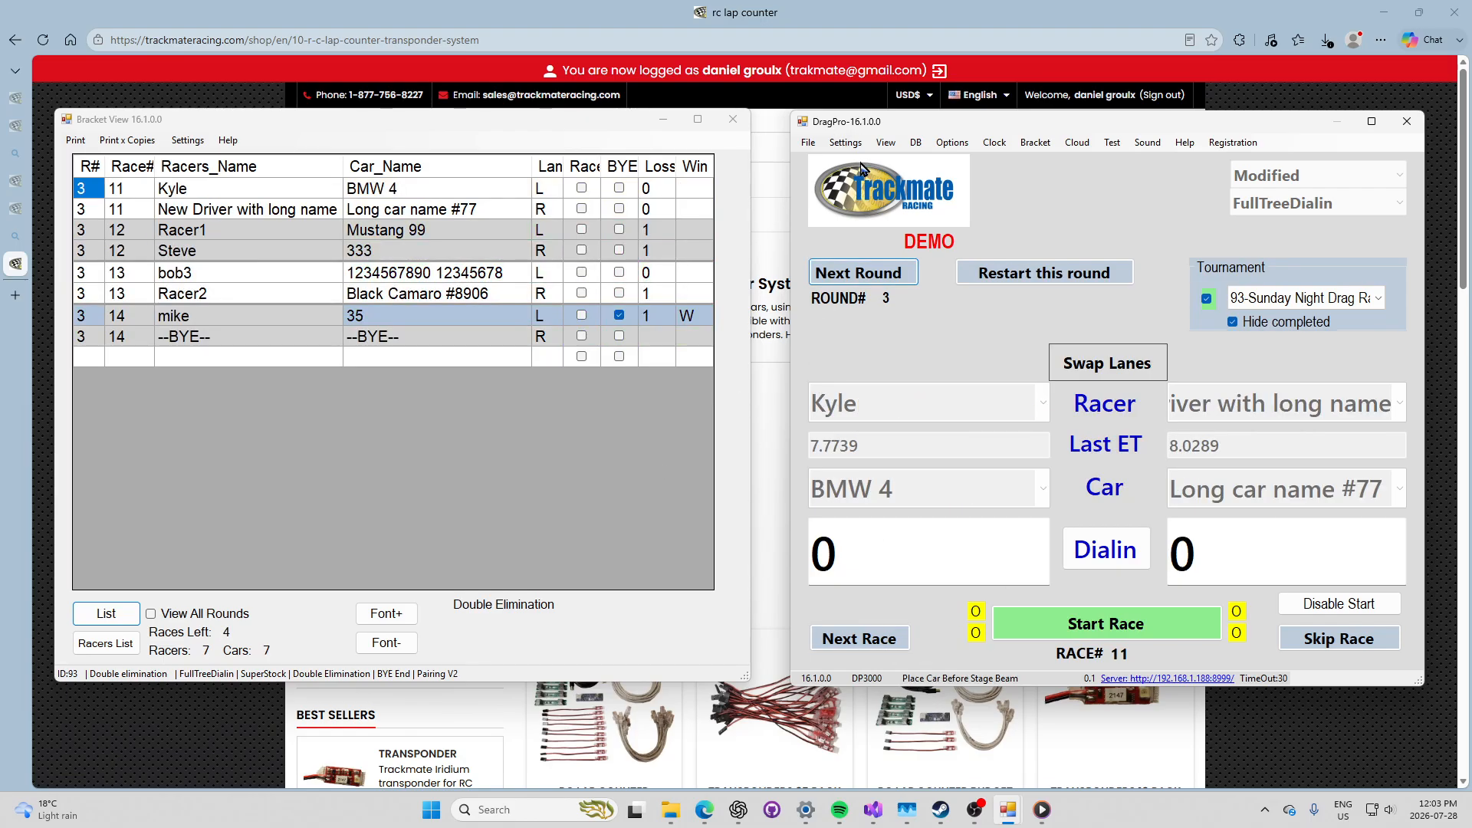
Step: Run round 3 races 11–14, including the race 14 bye, and advance to round 4
left_click(1062, 628)
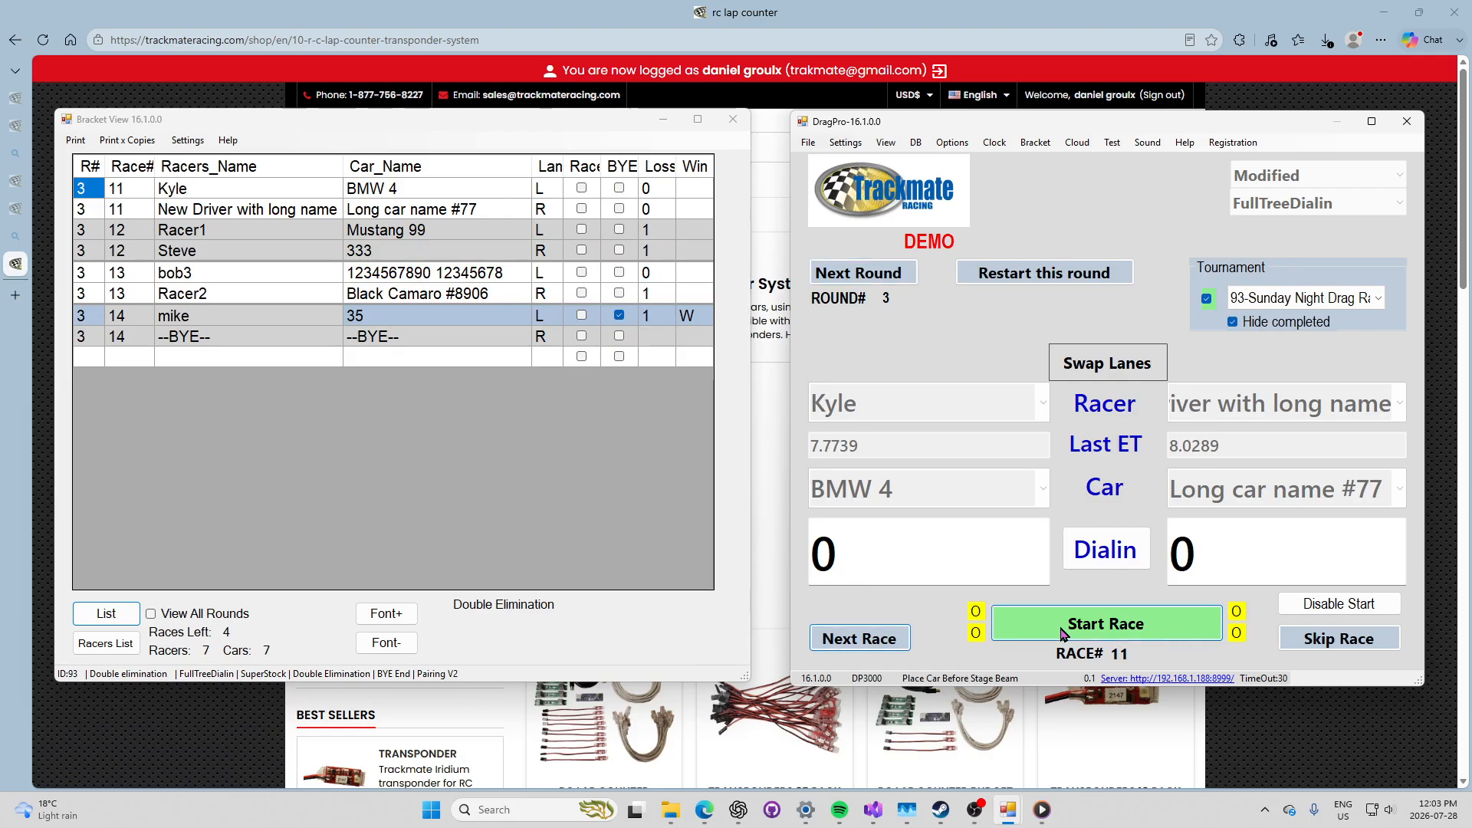
left_click(877, 641)
left_click(1062, 636)
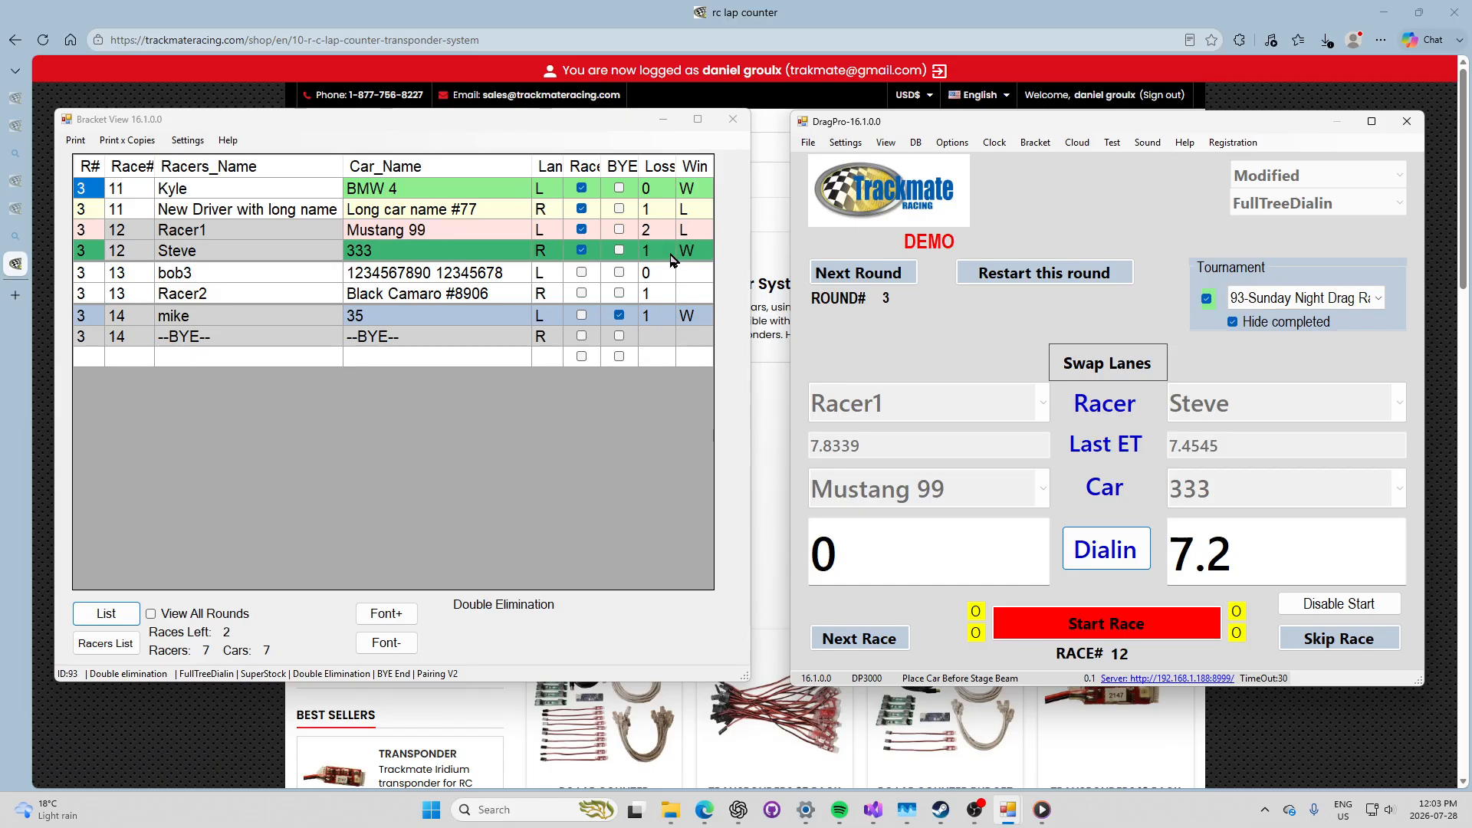
left_click(859, 639)
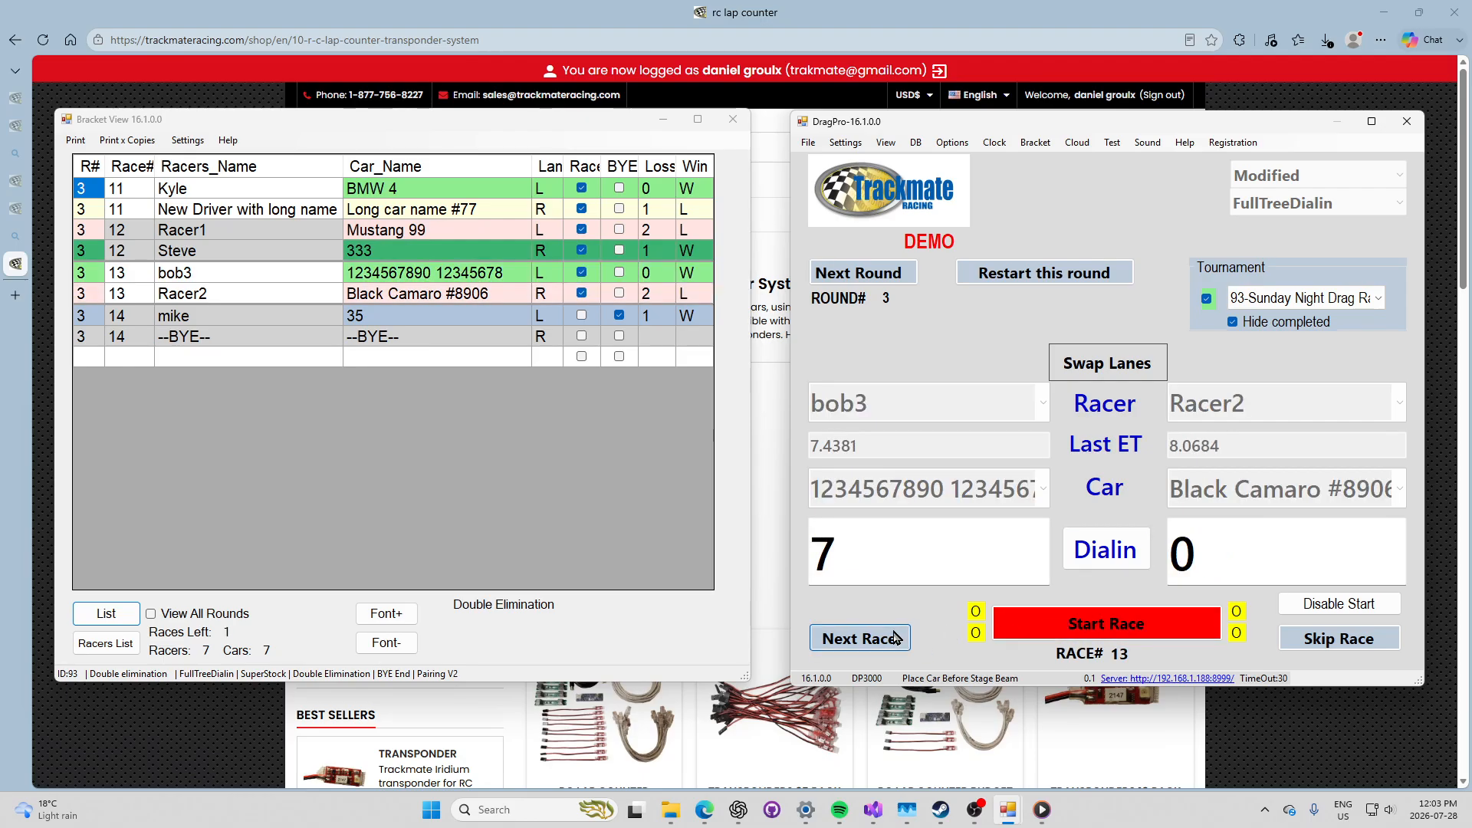
left_click(866, 636)
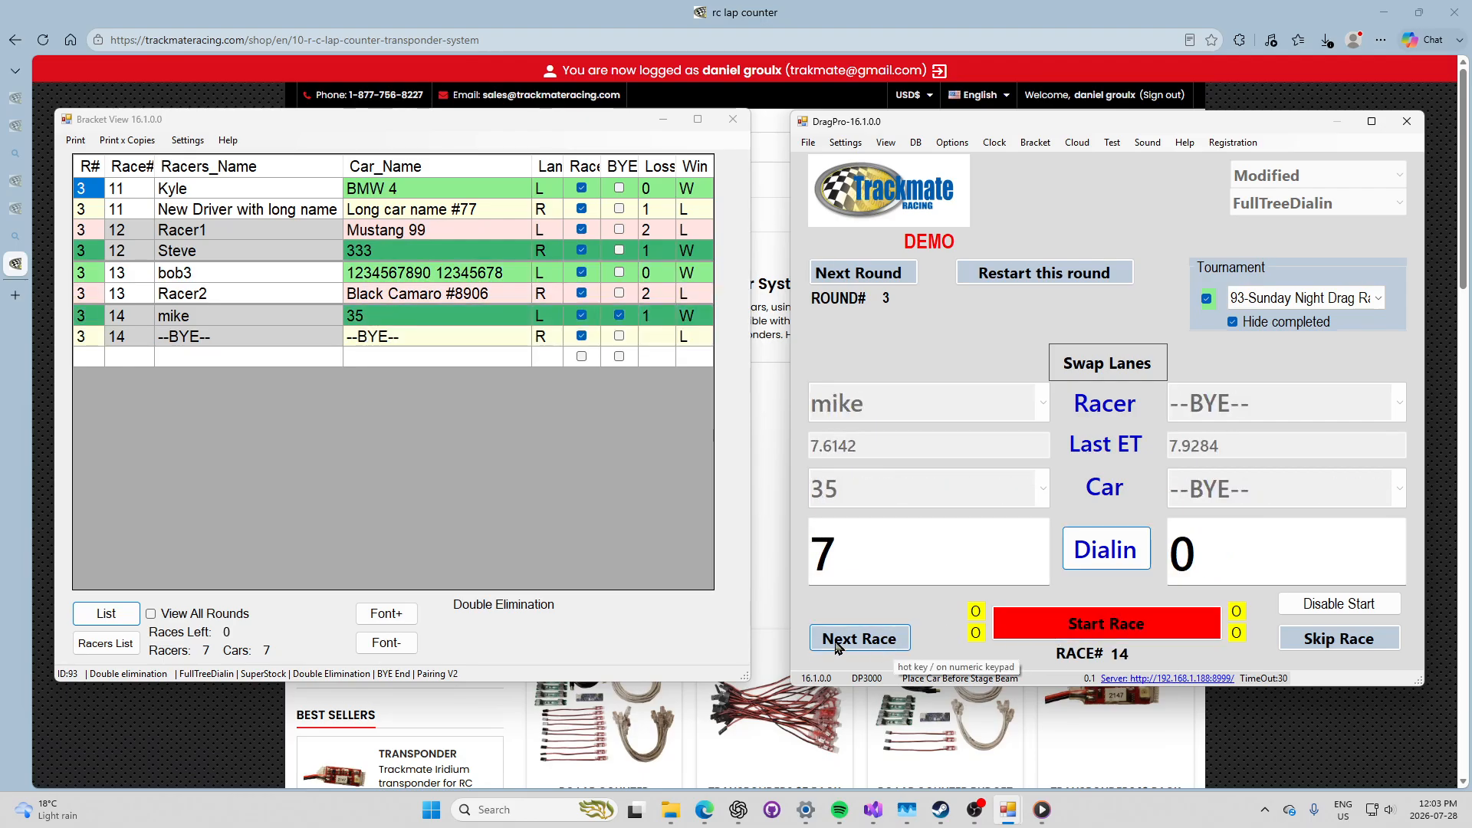
left_click(881, 639)
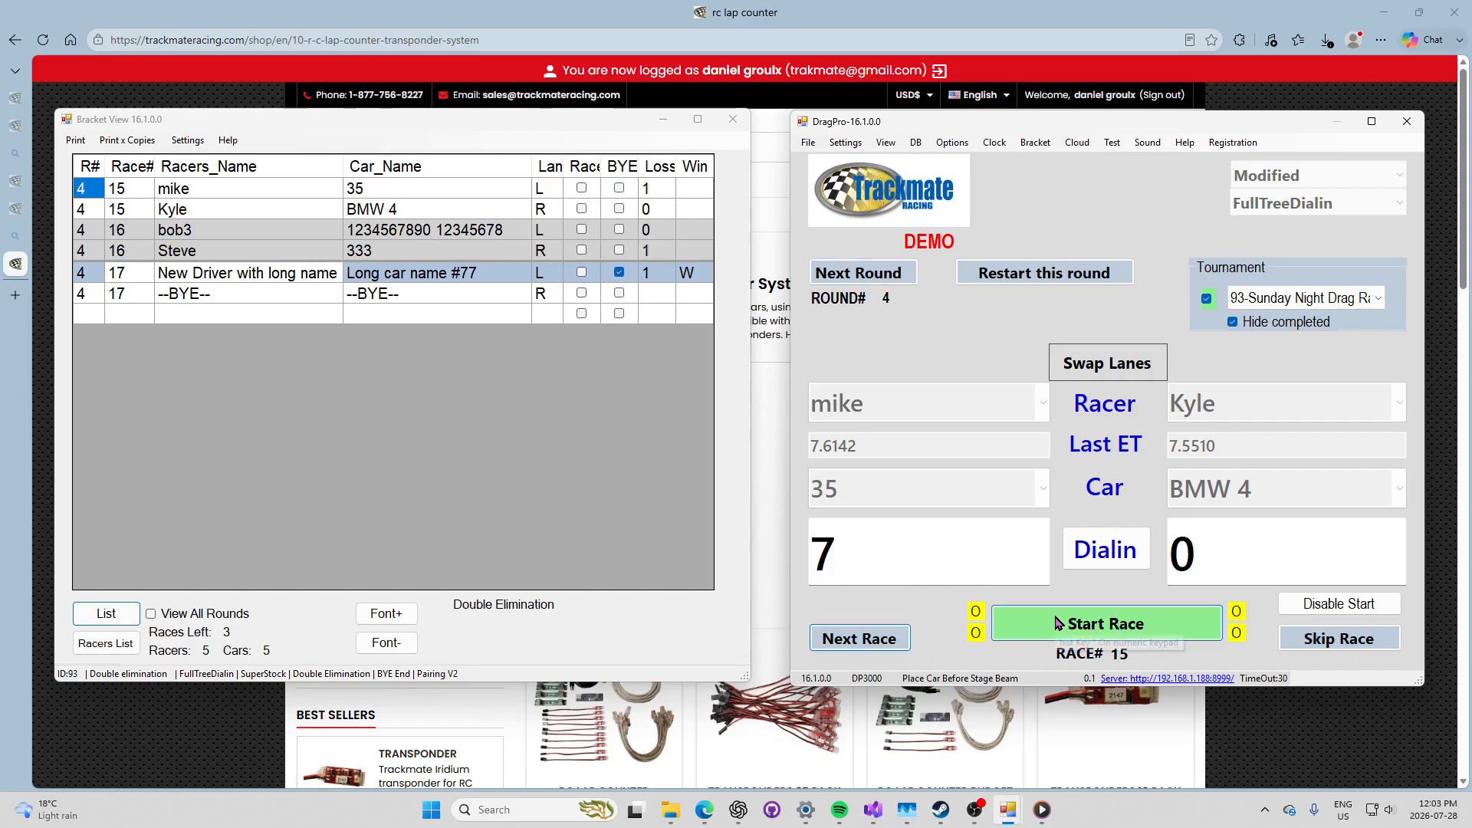
Step: Run round 4 races 15–17 (mike vs Kyle, bob3 vs Steve, the new driver's bye) and dismiss the notice
left_click(1027, 619)
left_click(889, 638)
left_click(1028, 625)
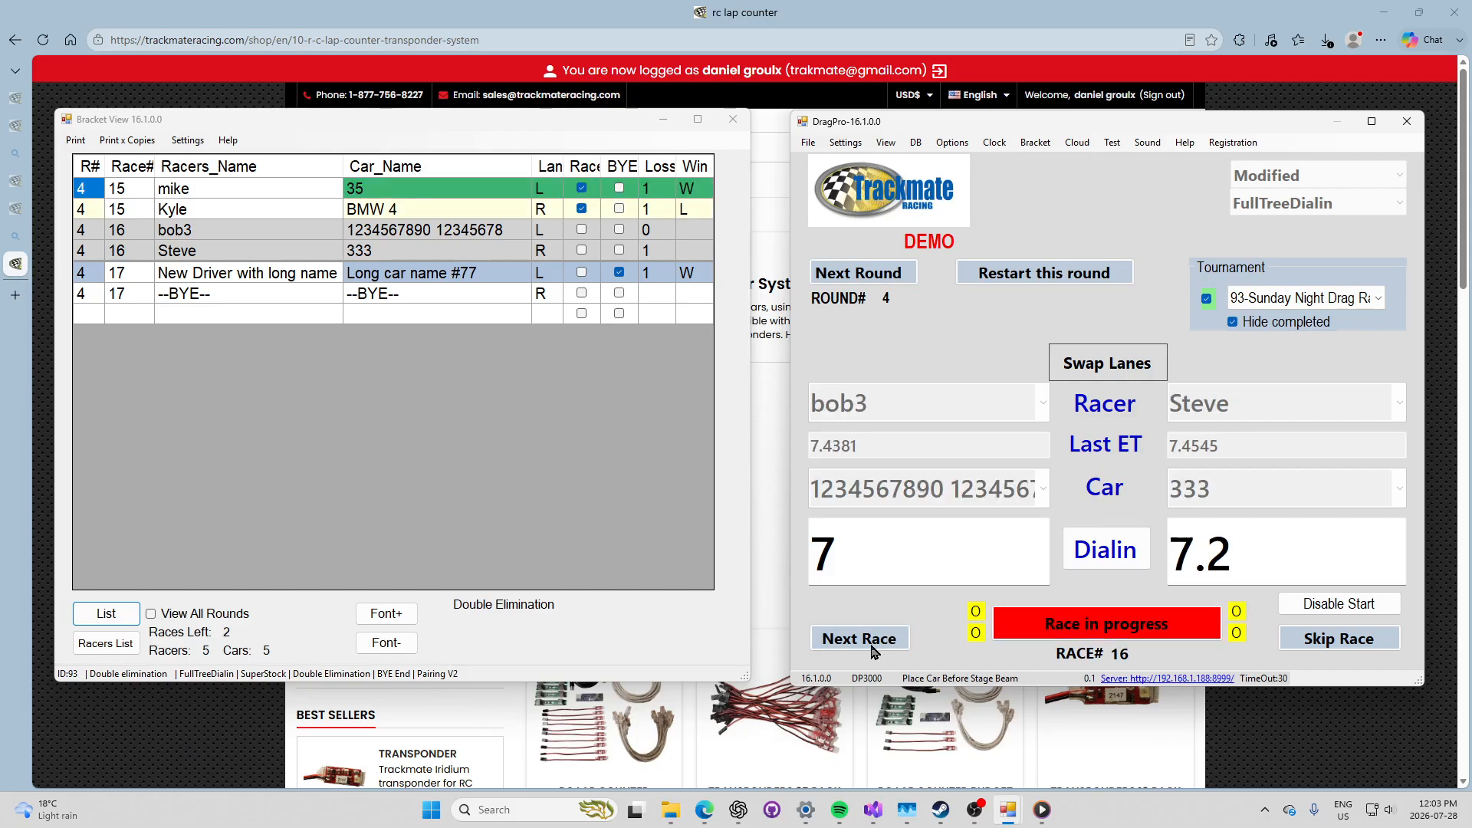
left_click(872, 640)
left_click(889, 638)
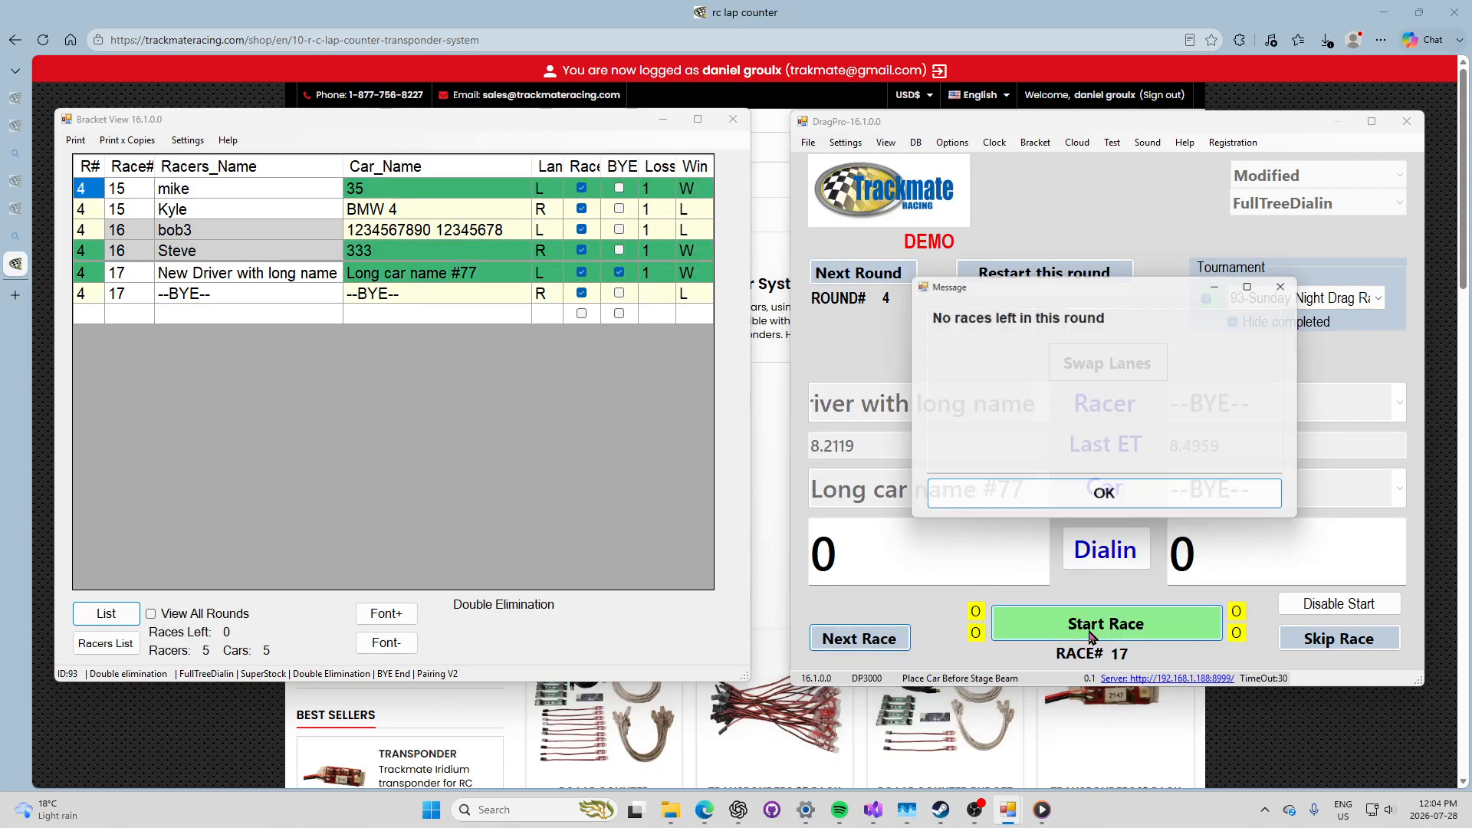
left_click(1104, 492)
Step: Advance to round 5, run races 18–20 including mike's bye, then advance to round 6
left_click(862, 274)
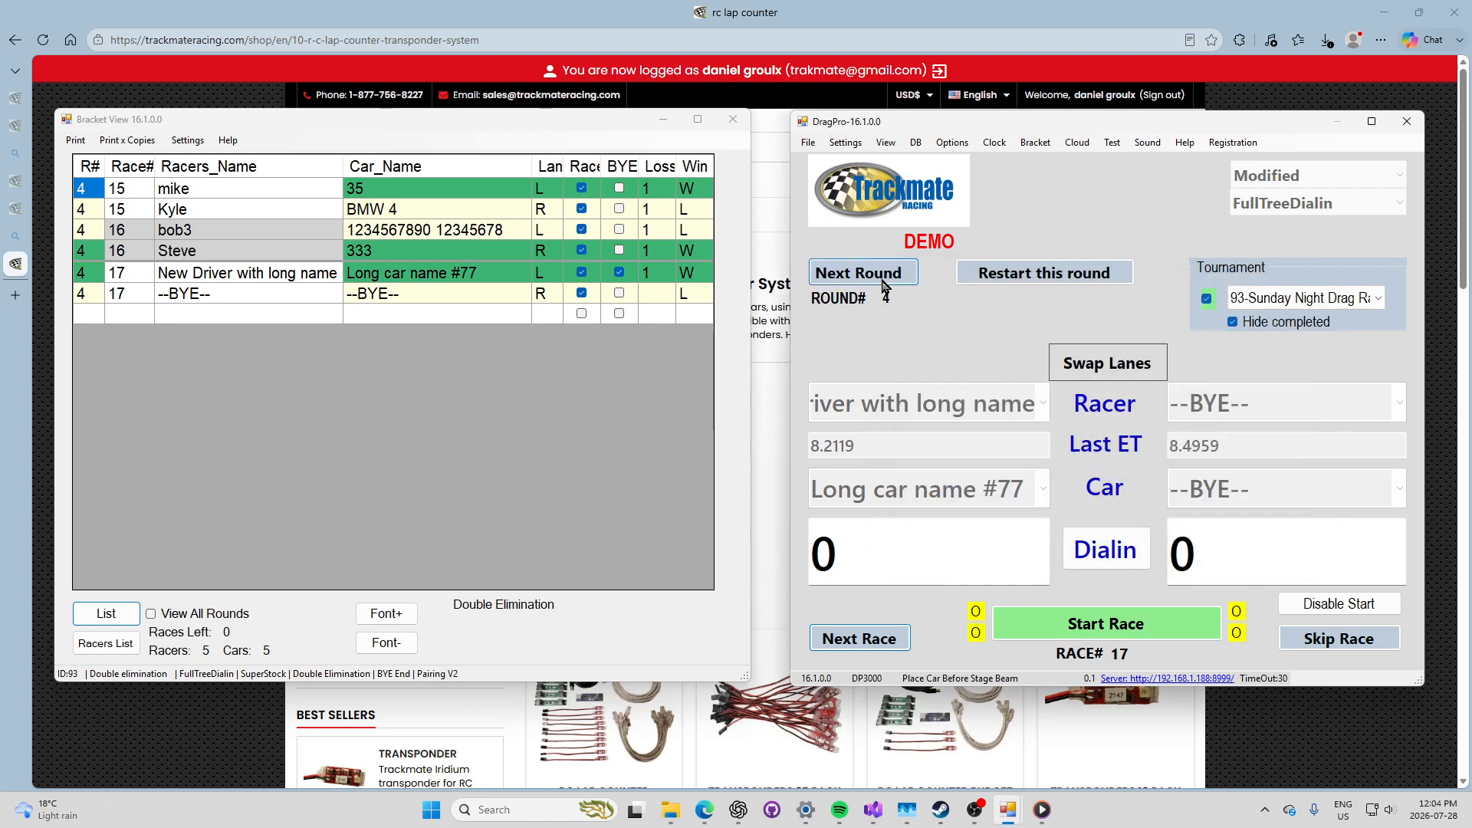
left_click(1059, 617)
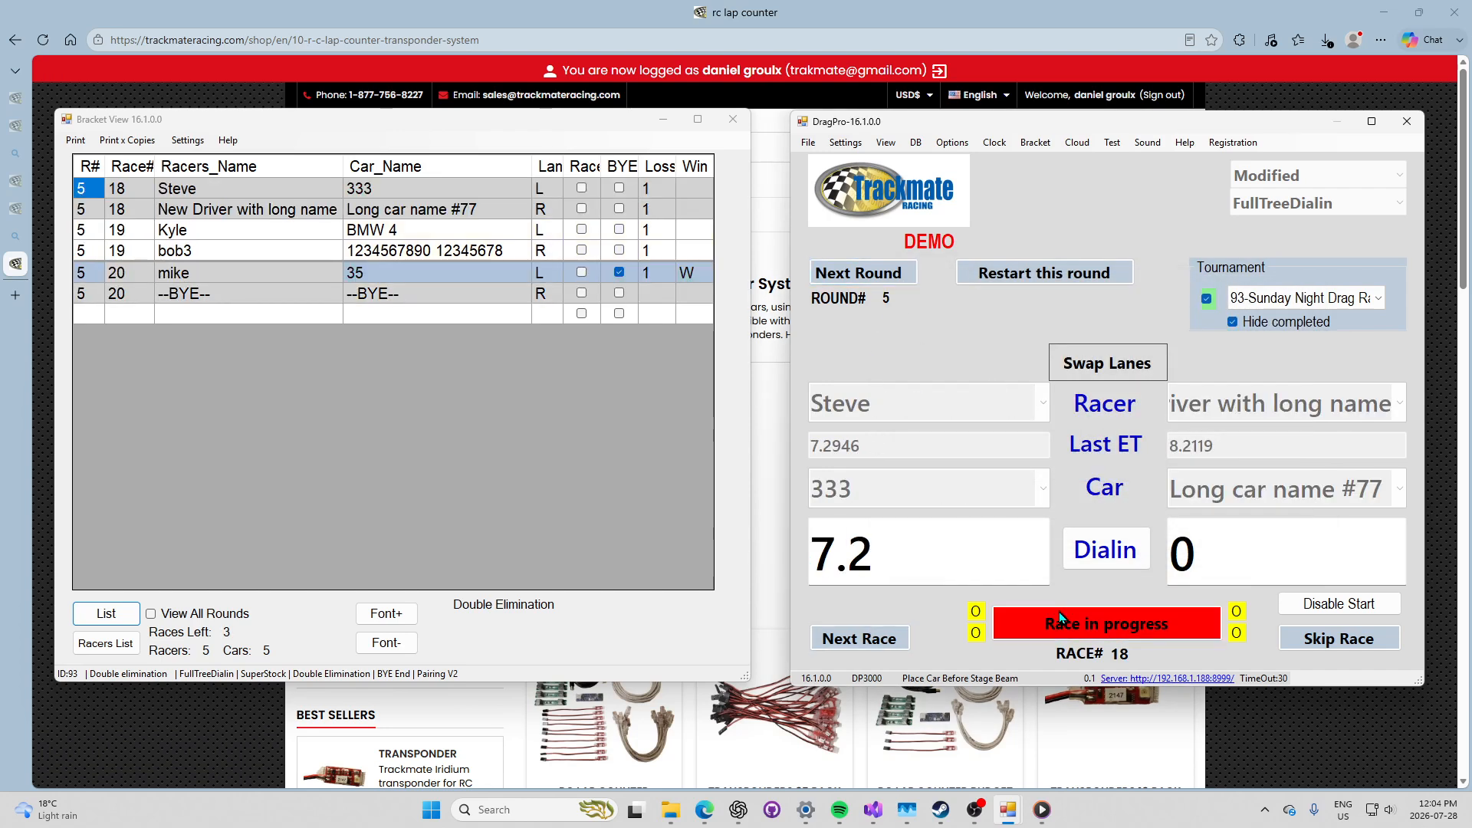
left_click(880, 640)
left_click(1036, 637)
left_click(858, 639)
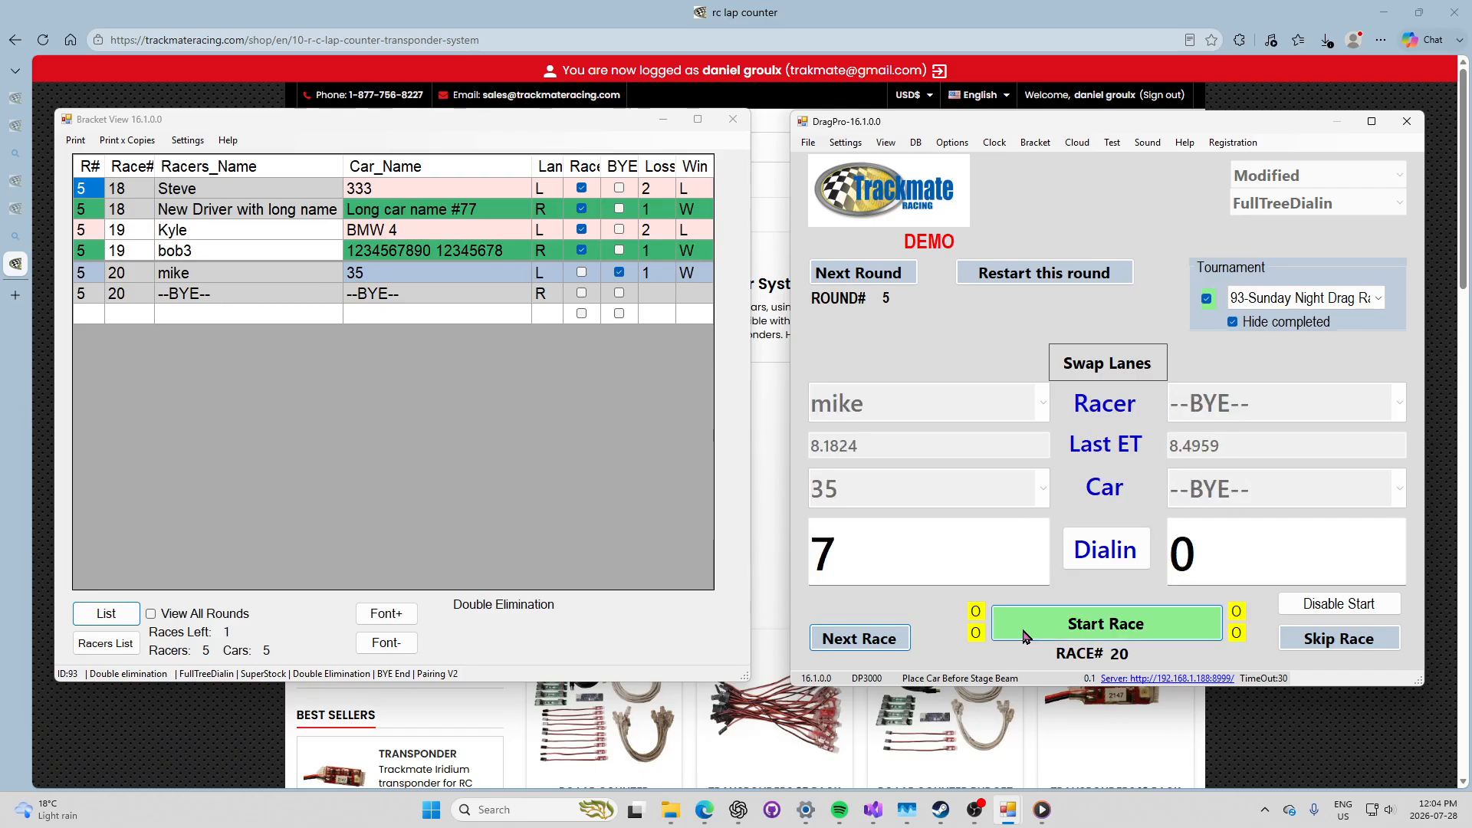
left_click(1011, 625)
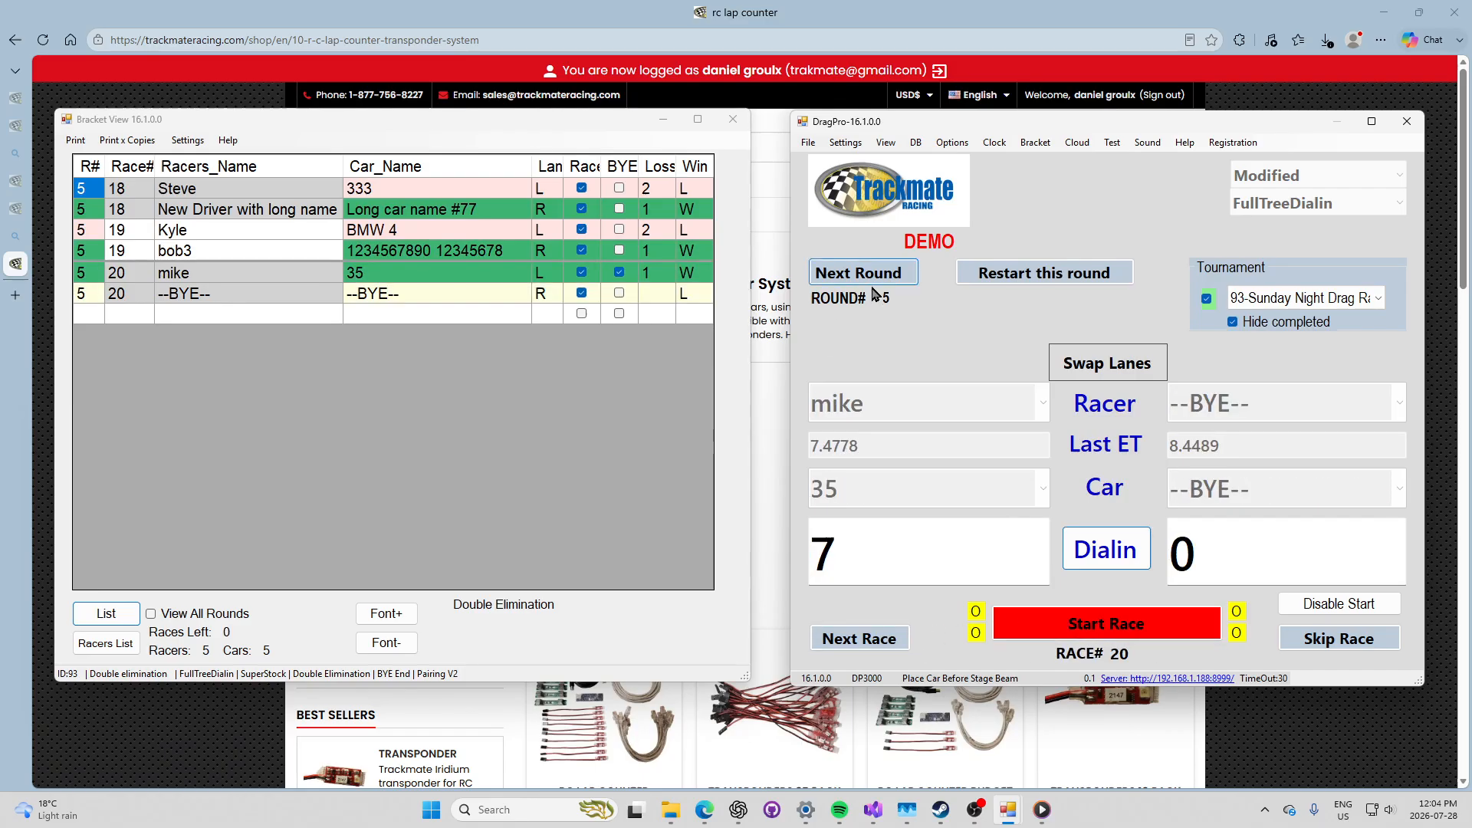
left_click(887, 275)
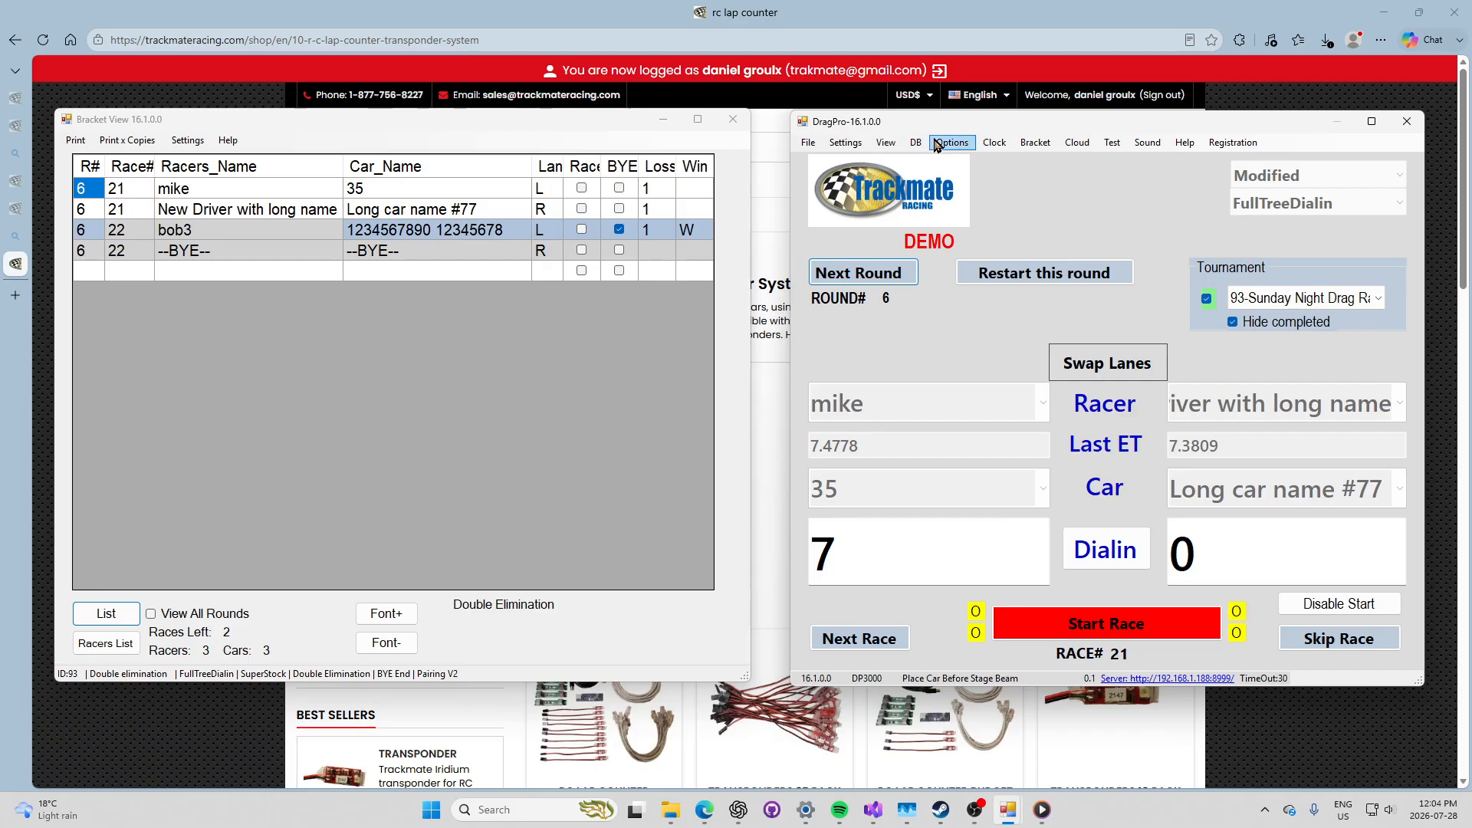
Step: Open the Race Server settings, launch the TrackmateRacing.com results page, and move the dialog aside
left_click(1068, 144)
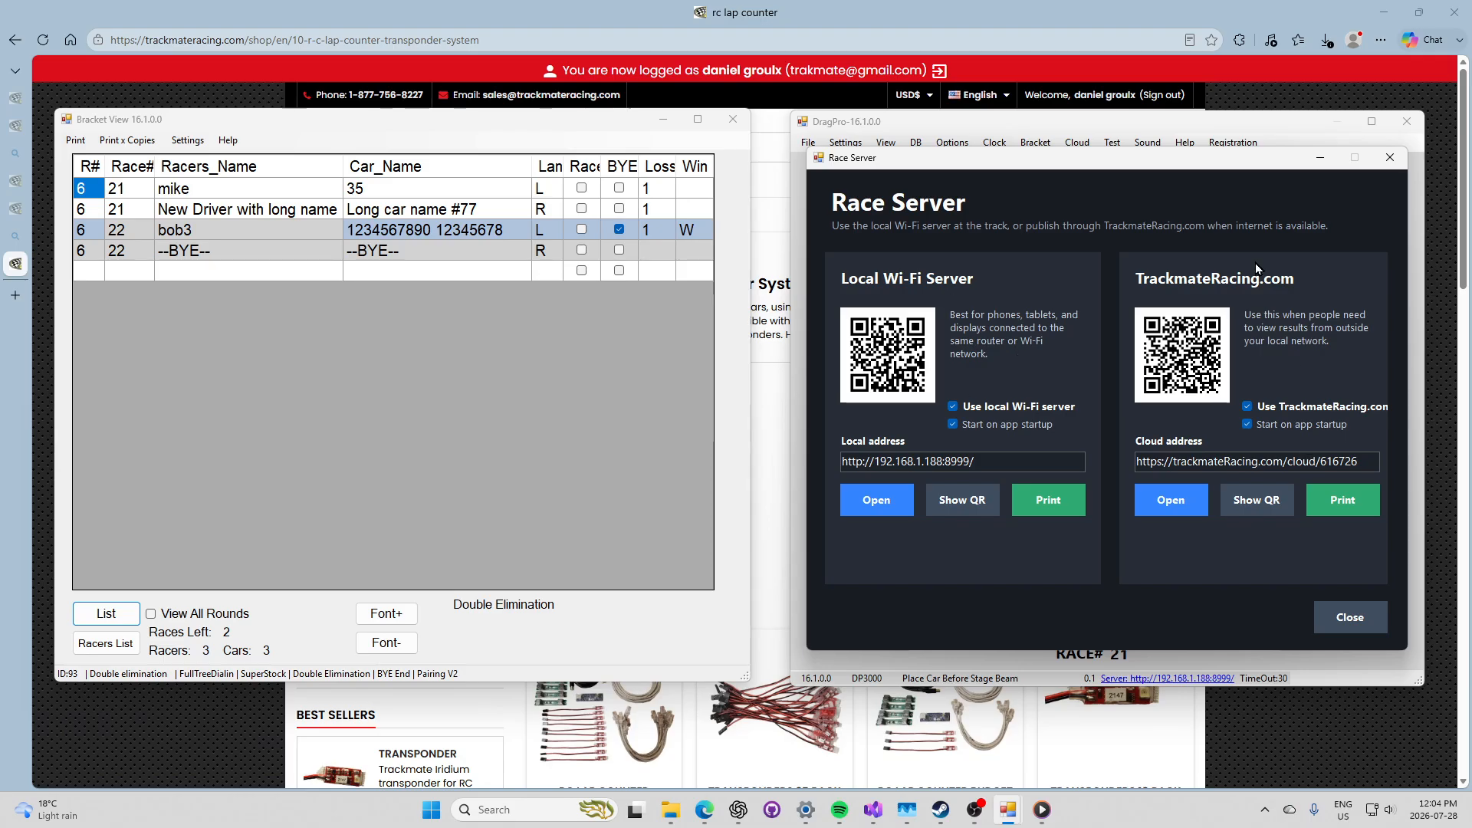
left_click(1181, 503)
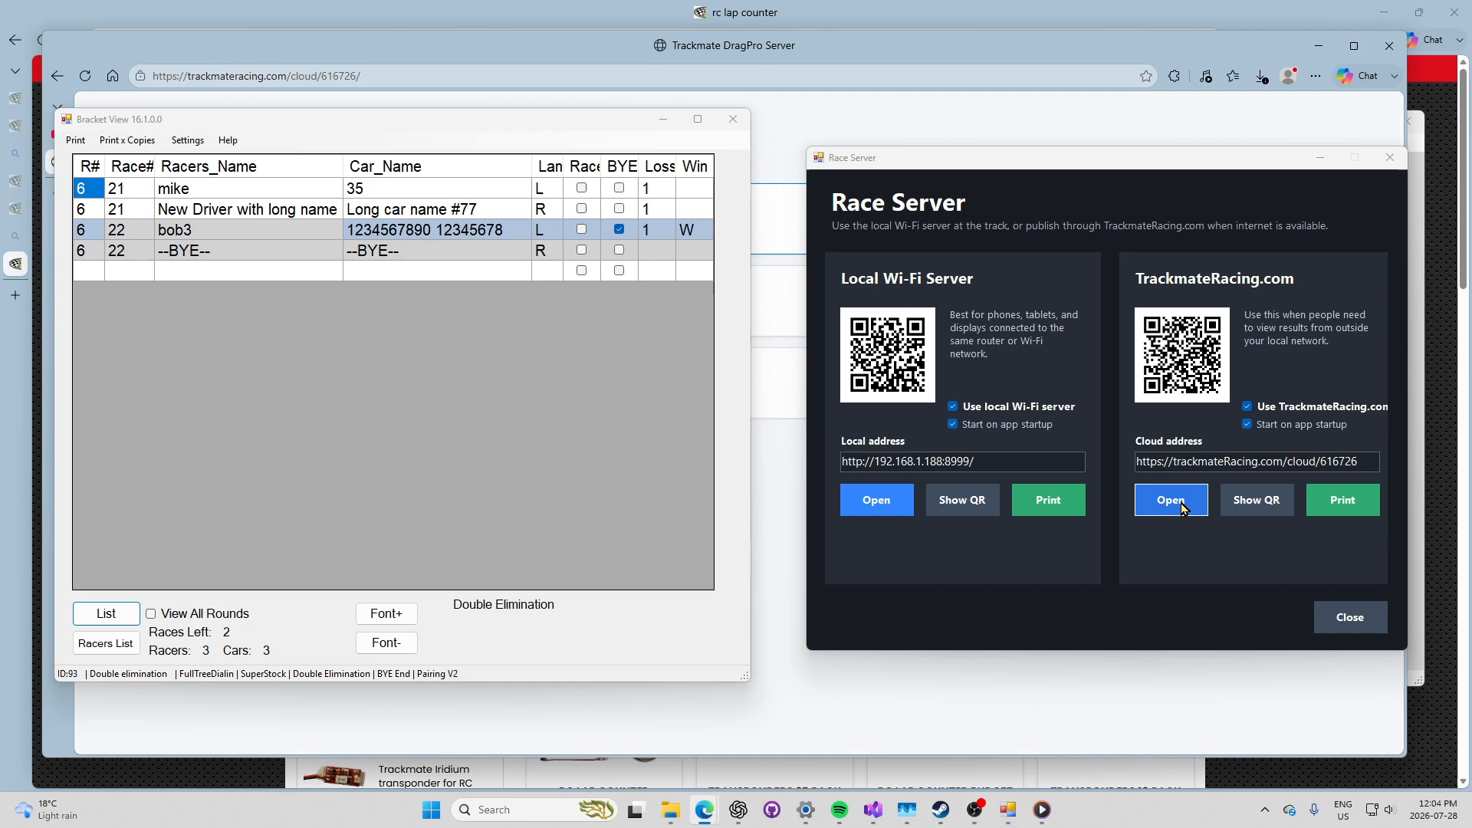
left_click(669, 124)
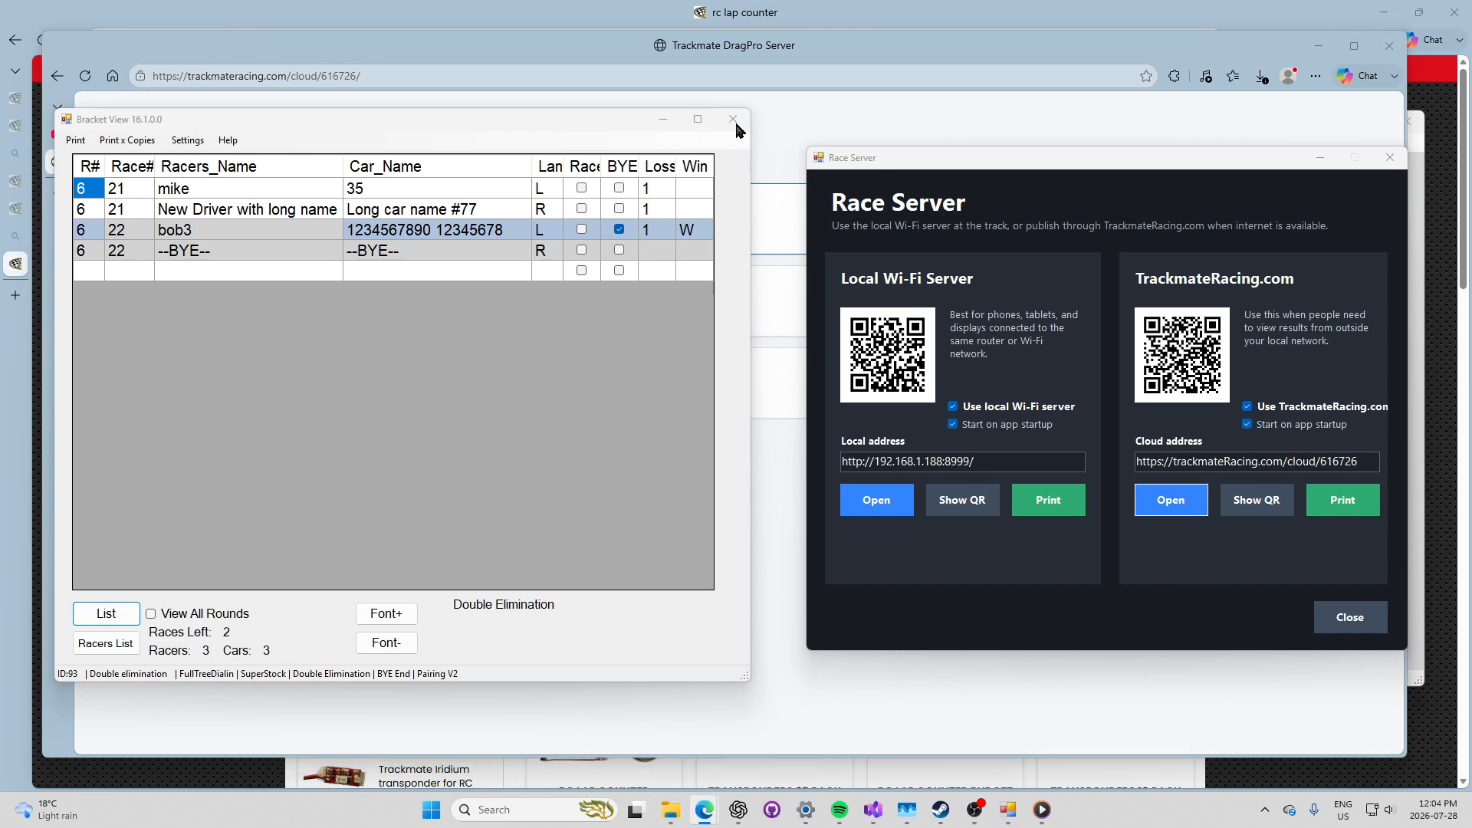
left_click_drag(976, 160, 957, 144)
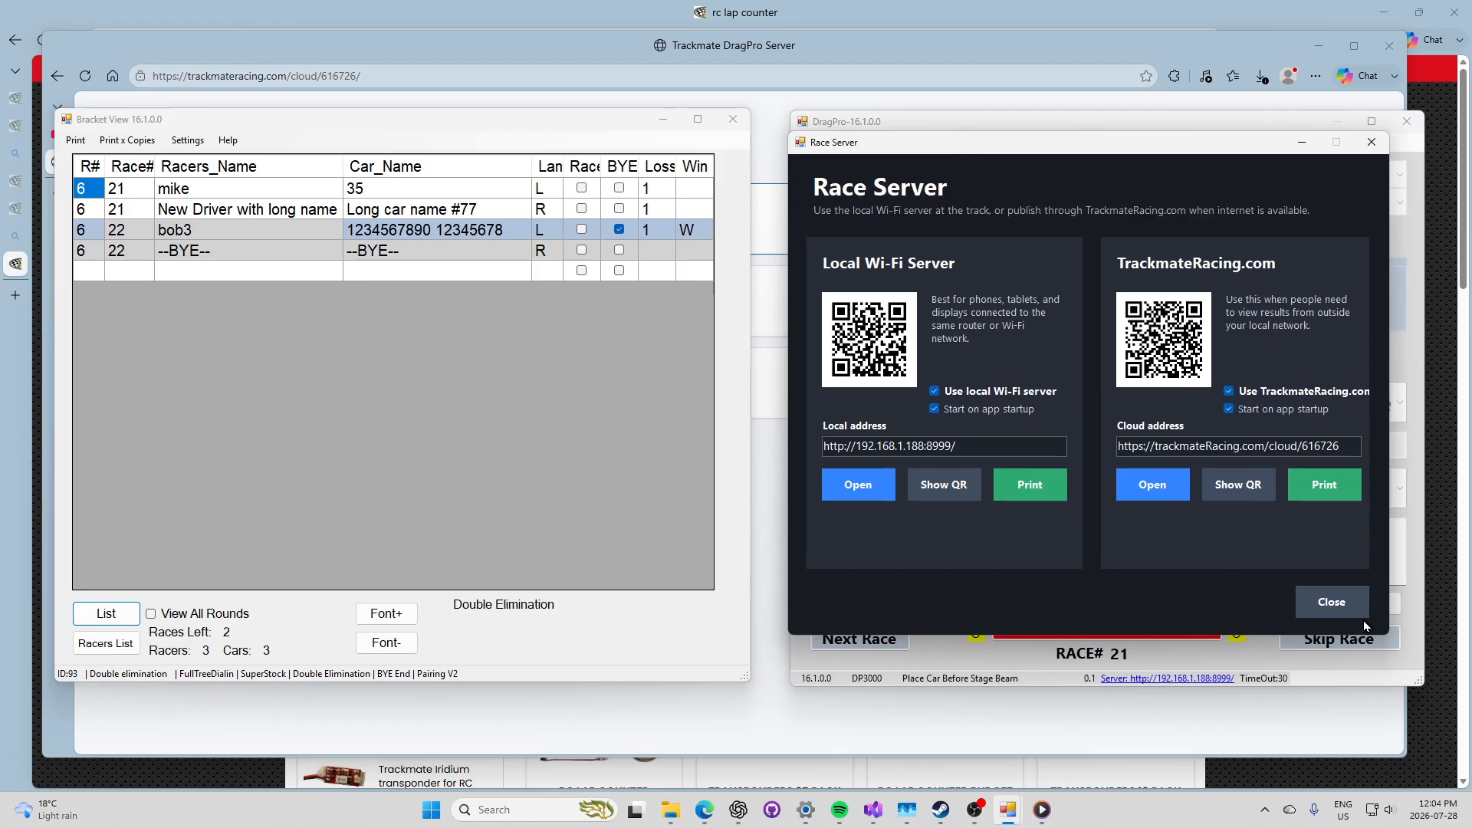
Step: Place DragPro and the browser side by side and show the Live Race results page
left_click(1347, 594)
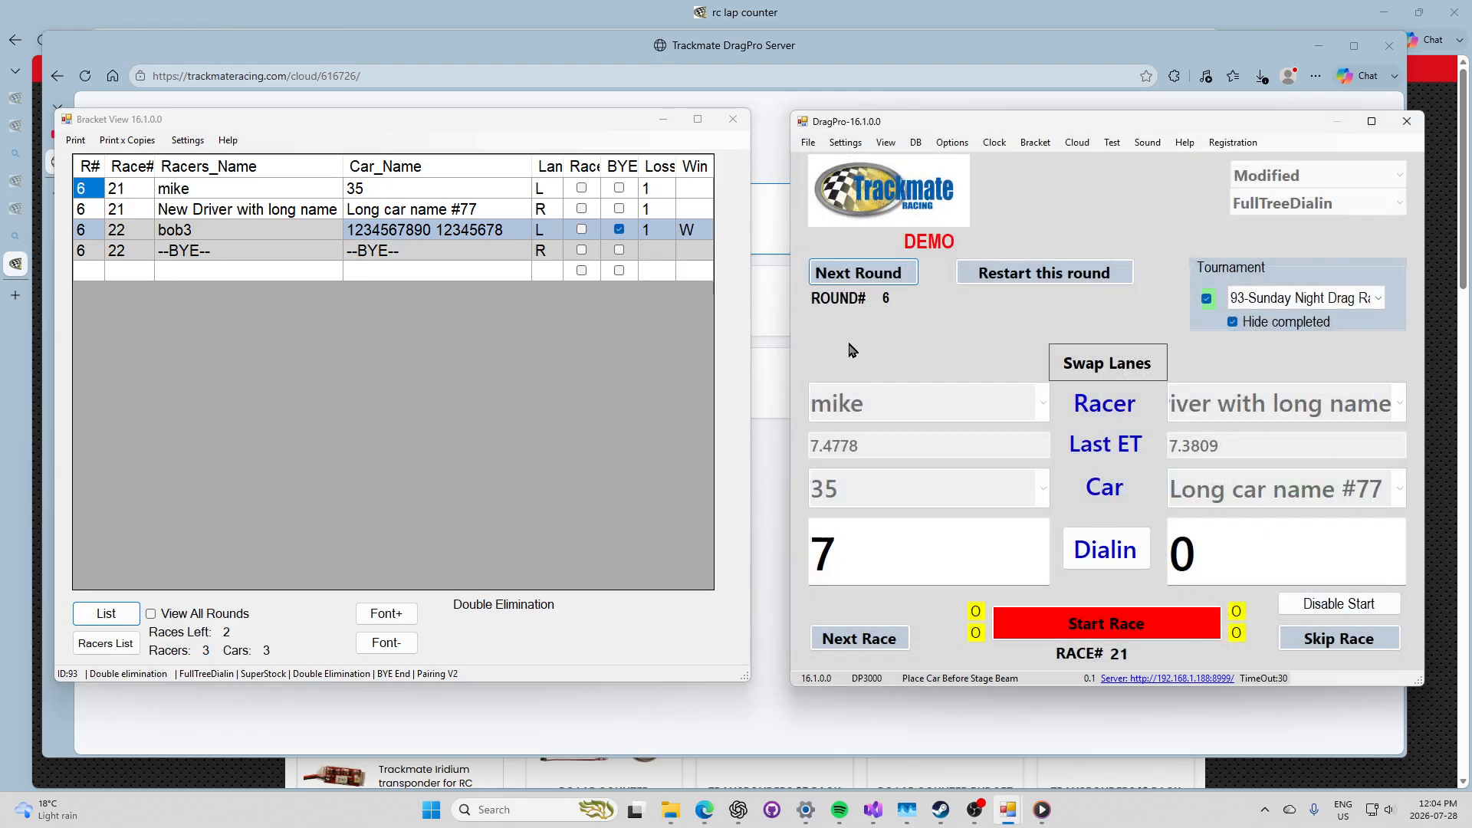
left_click(663, 119)
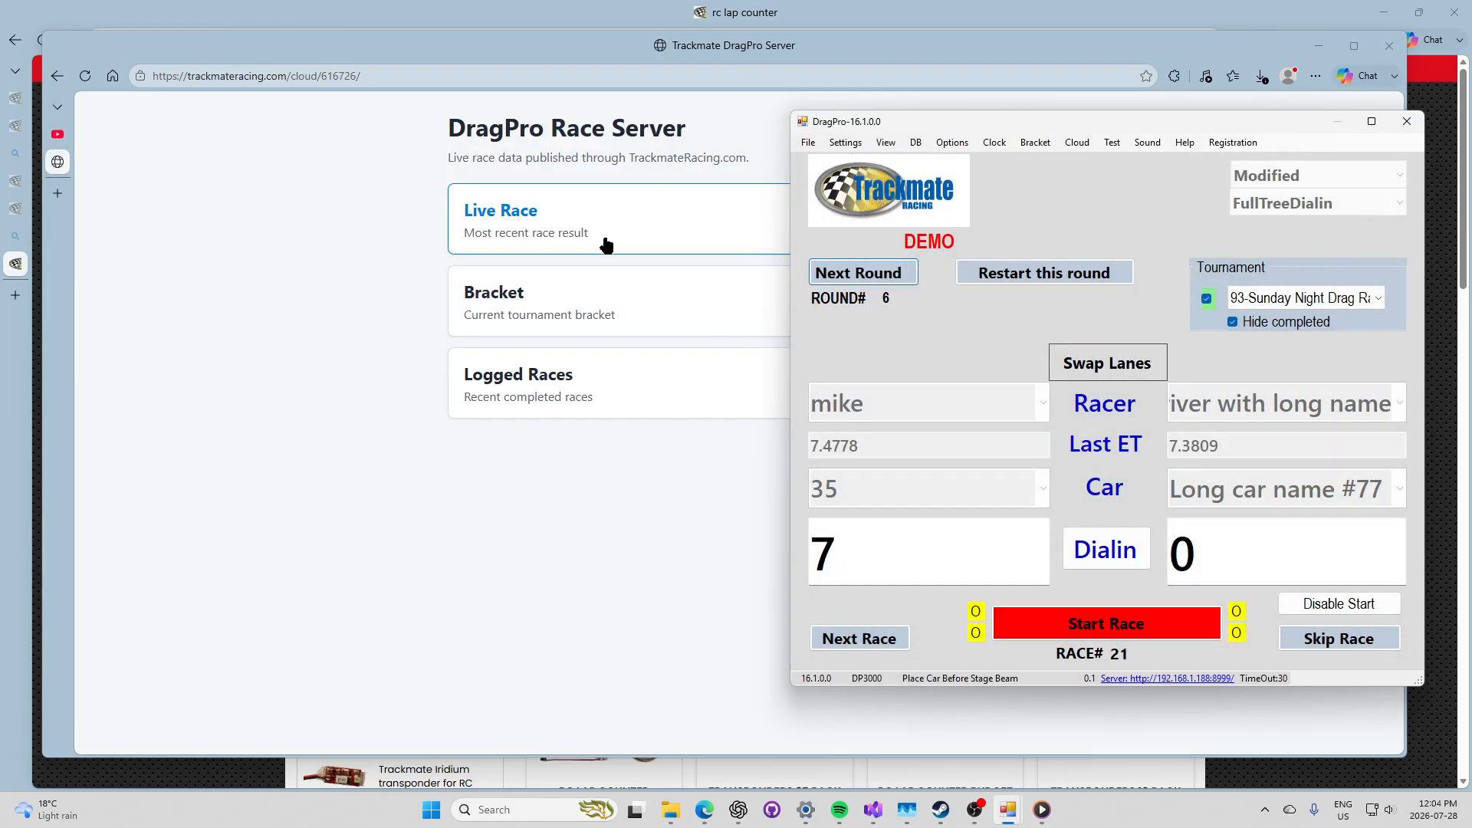
left_click_drag(1073, 134, 1138, 160)
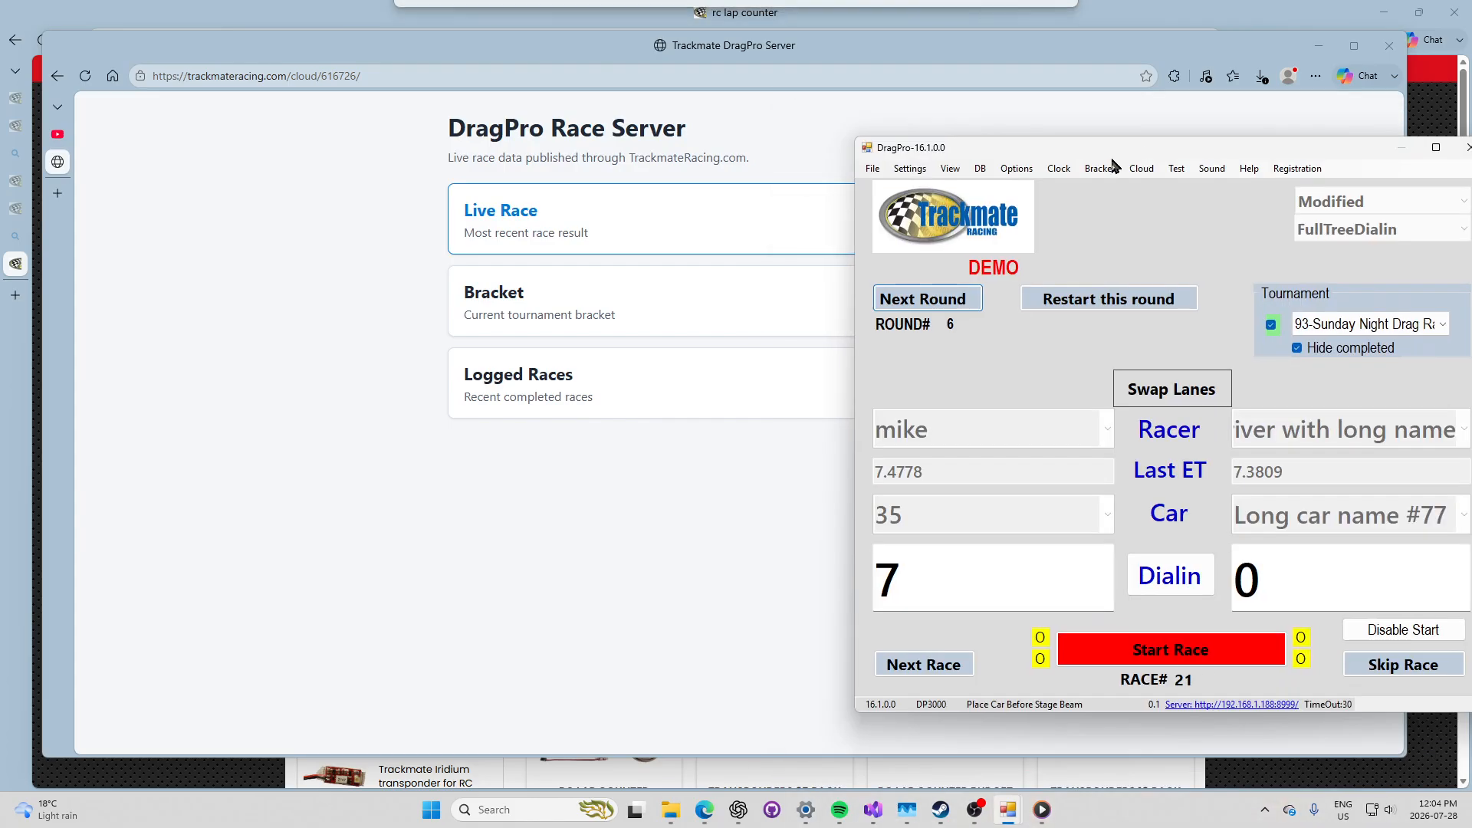
left_click_drag(1404, 90, 828, 115)
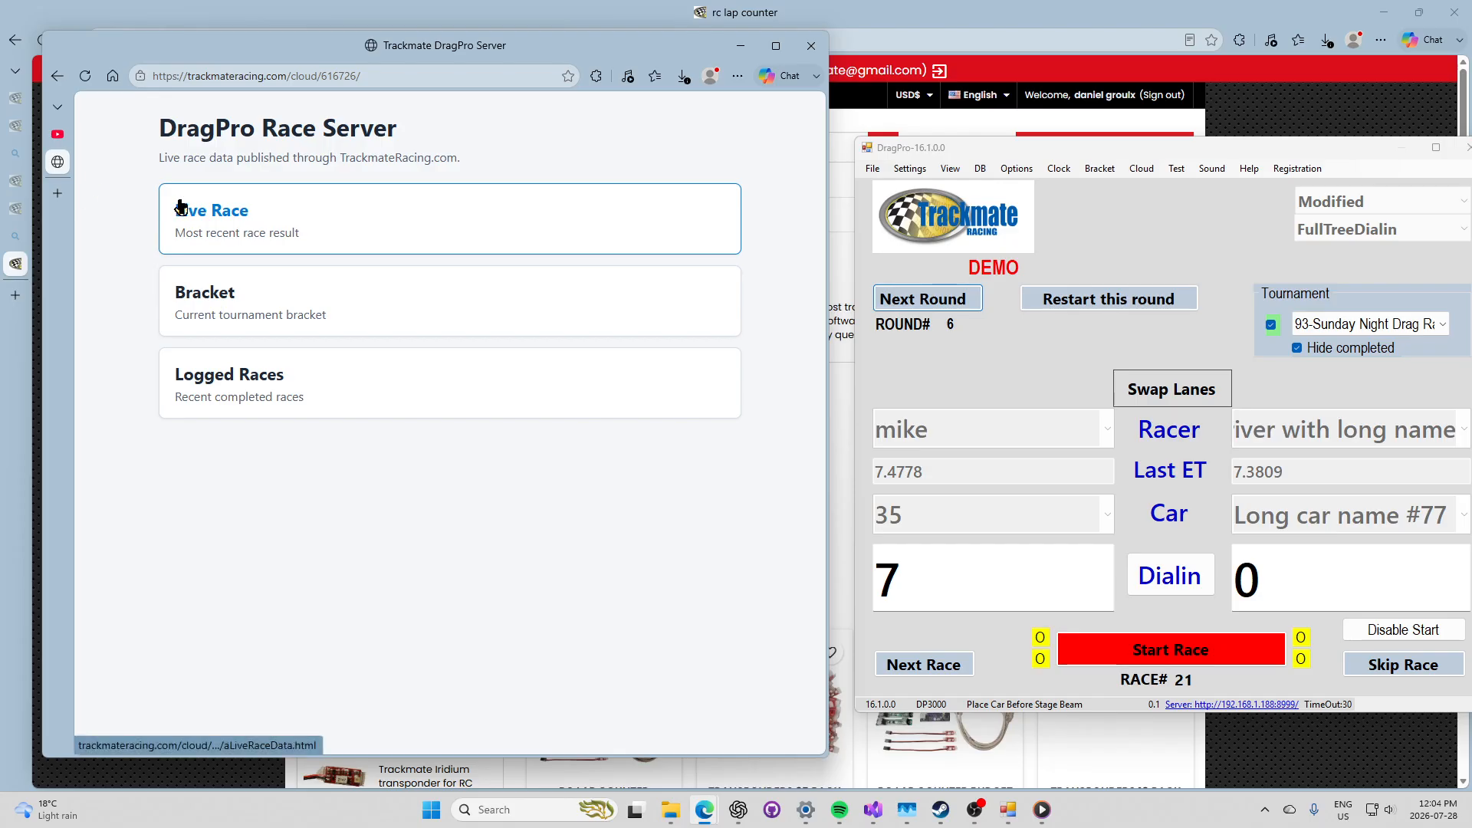
left_click(198, 220)
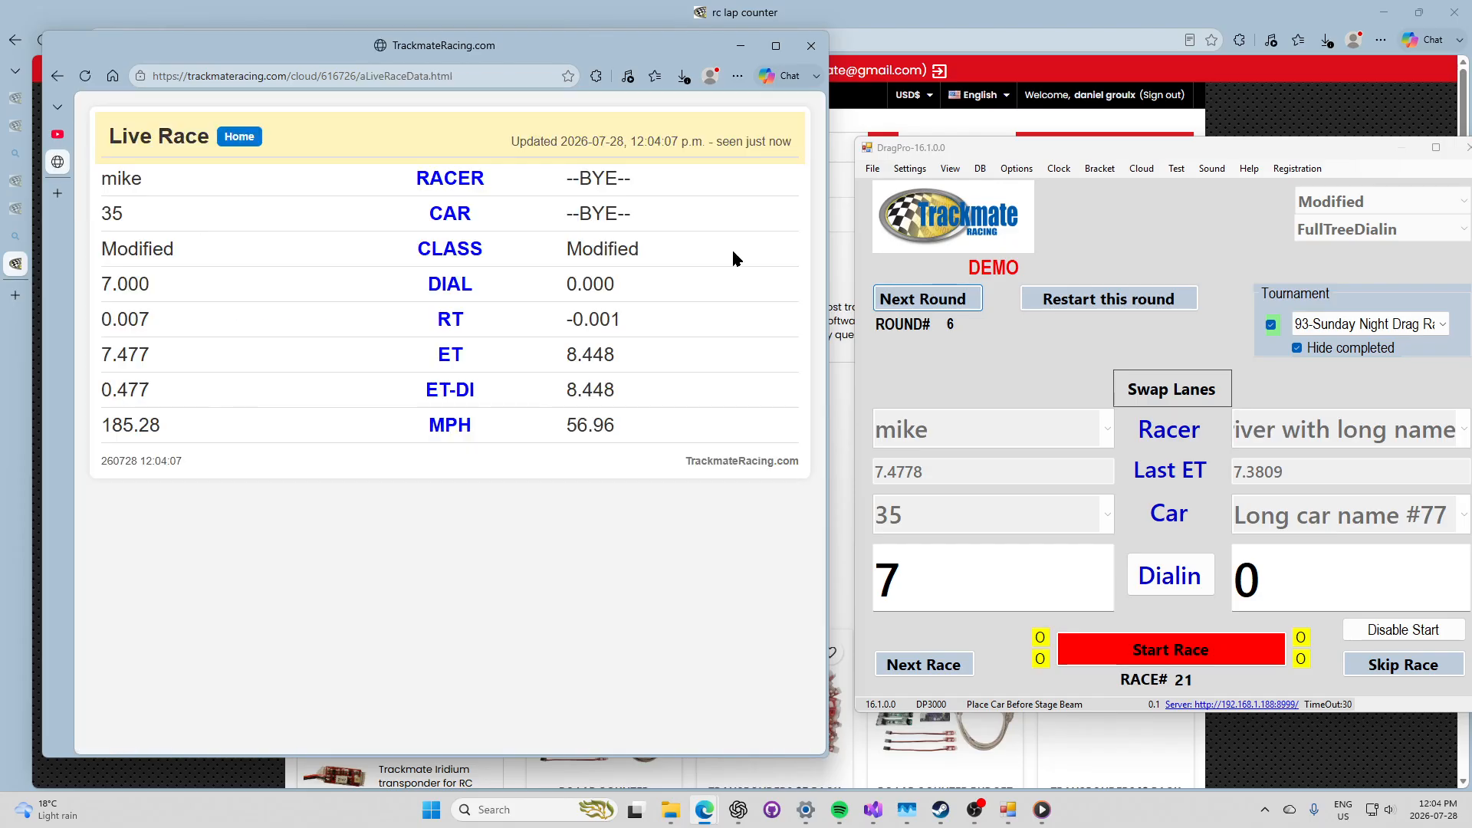
left_click_drag(1043, 156, 1013, 100)
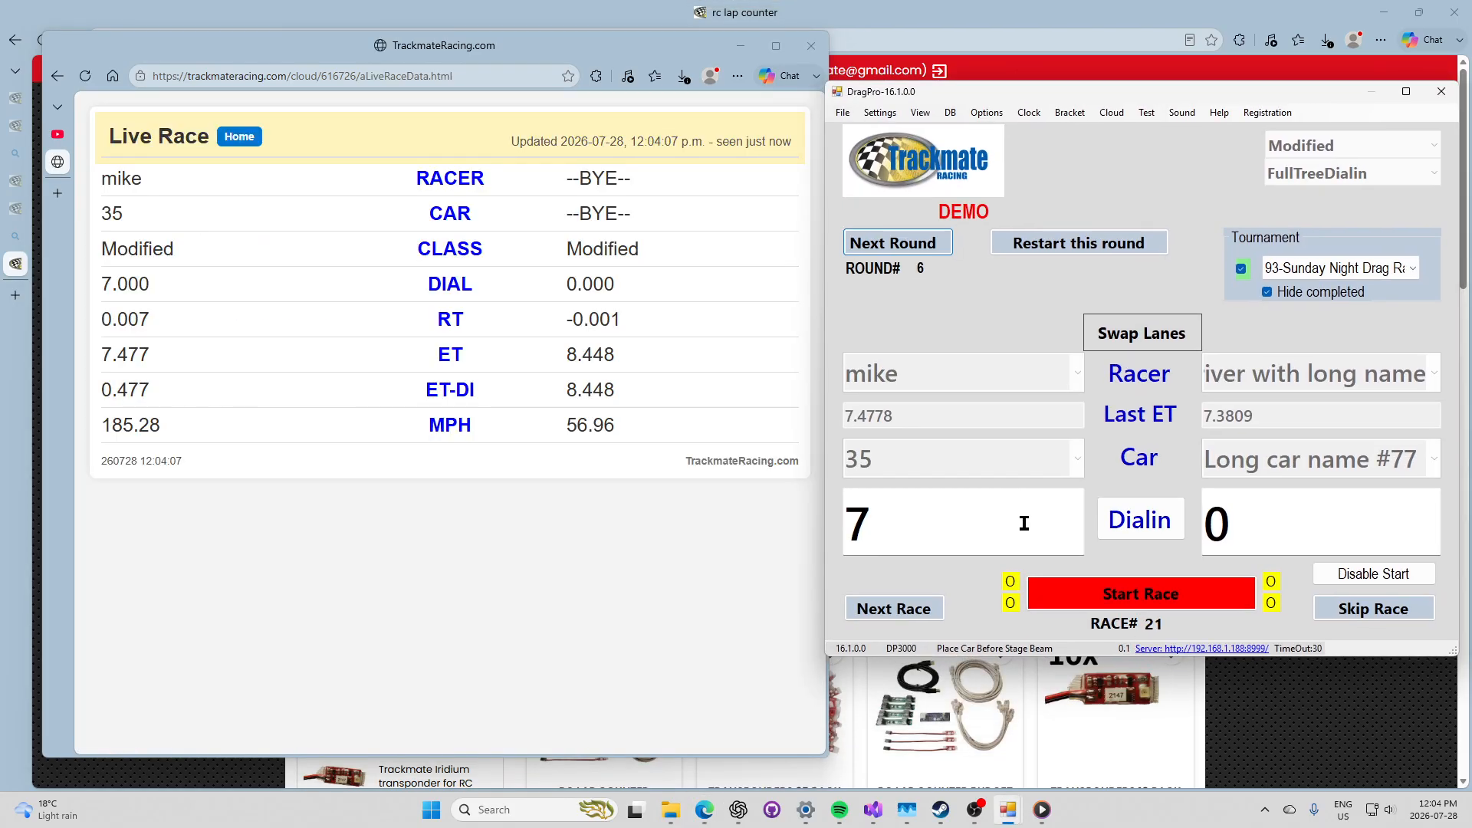
Step: Run races 21–22, advance to round 7, and return to the cloud home page
left_click(1077, 600)
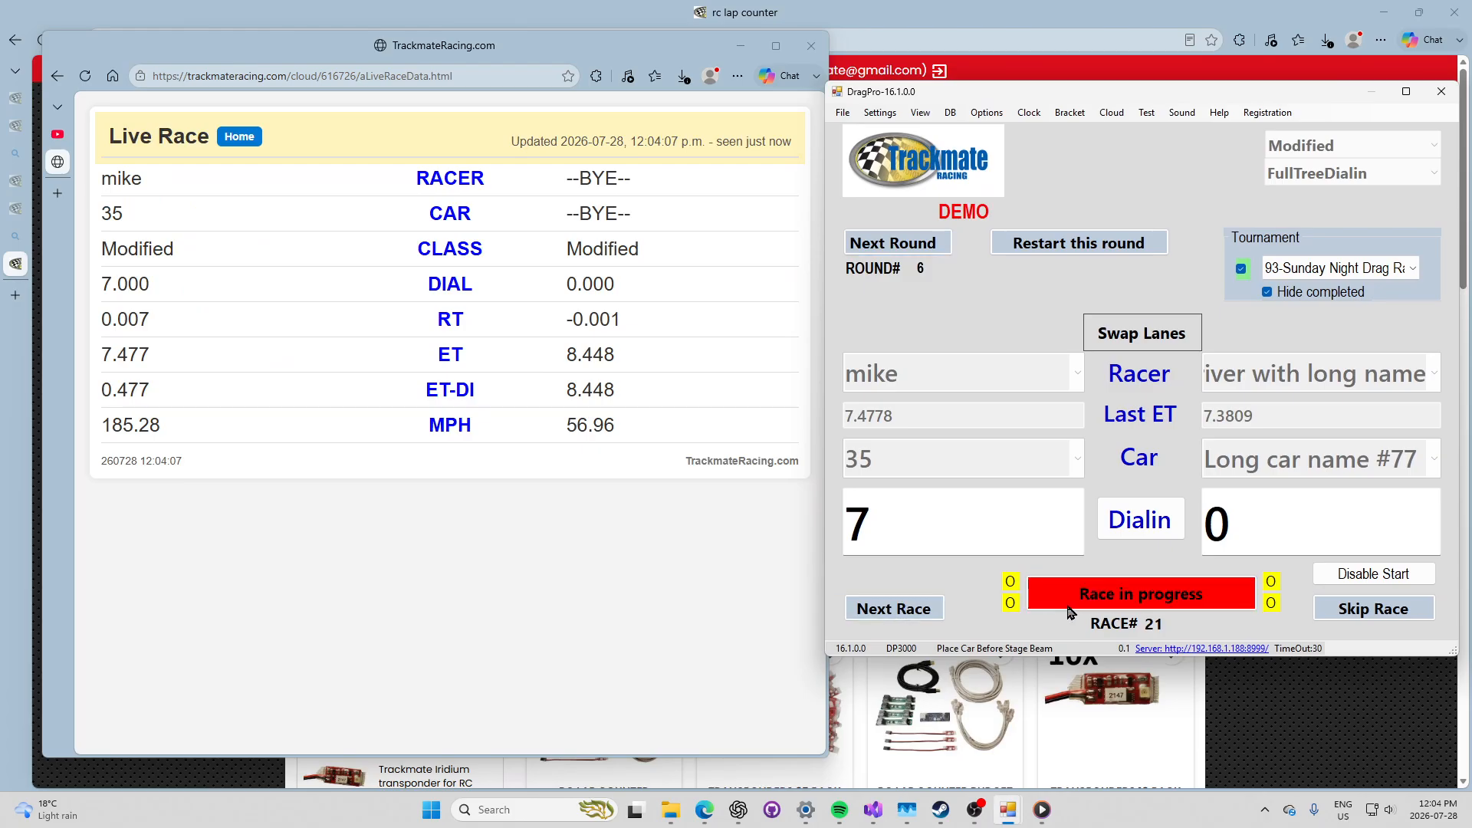
left_click(940, 601)
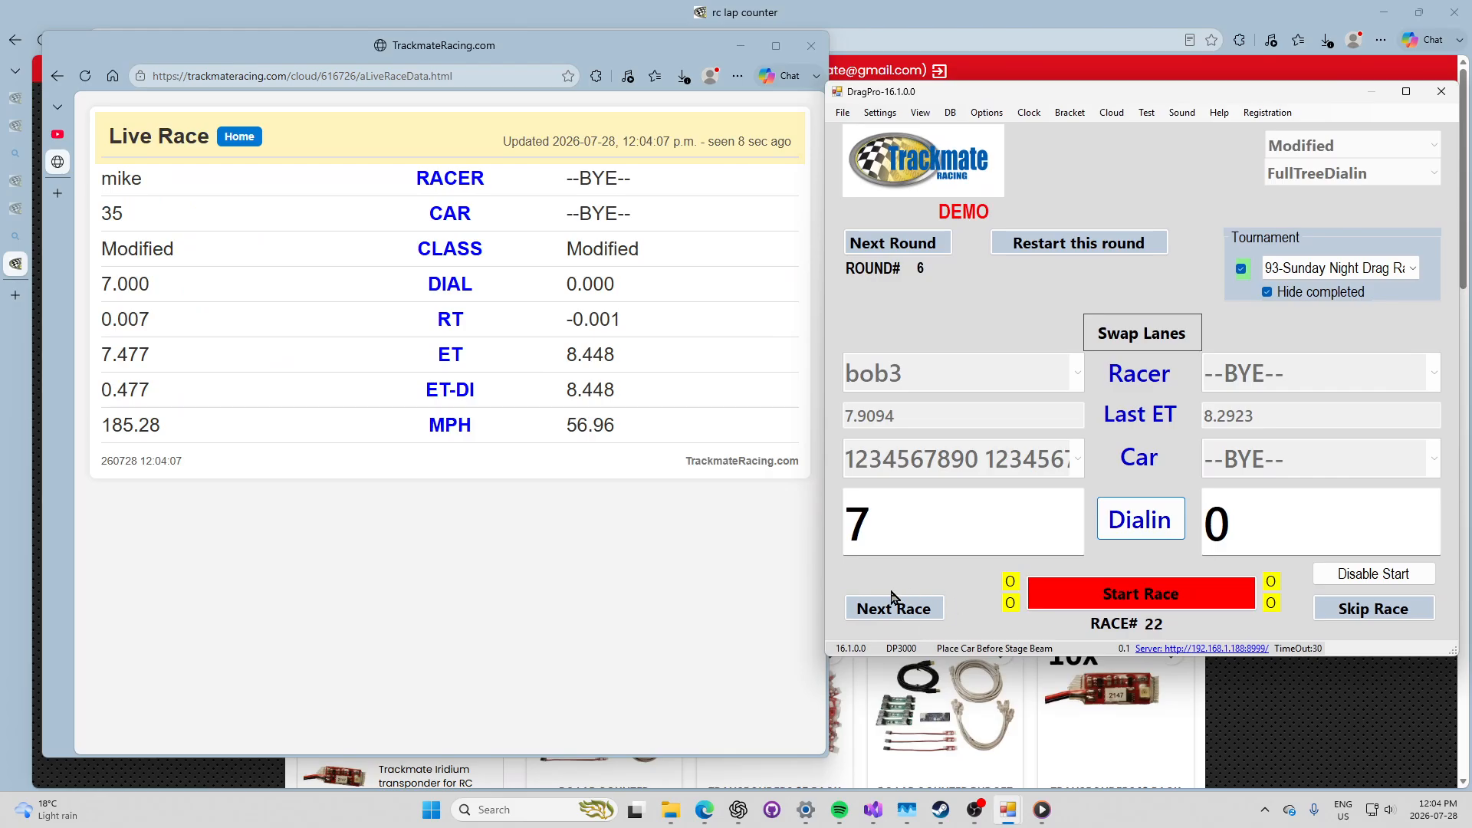
left_click(901, 611)
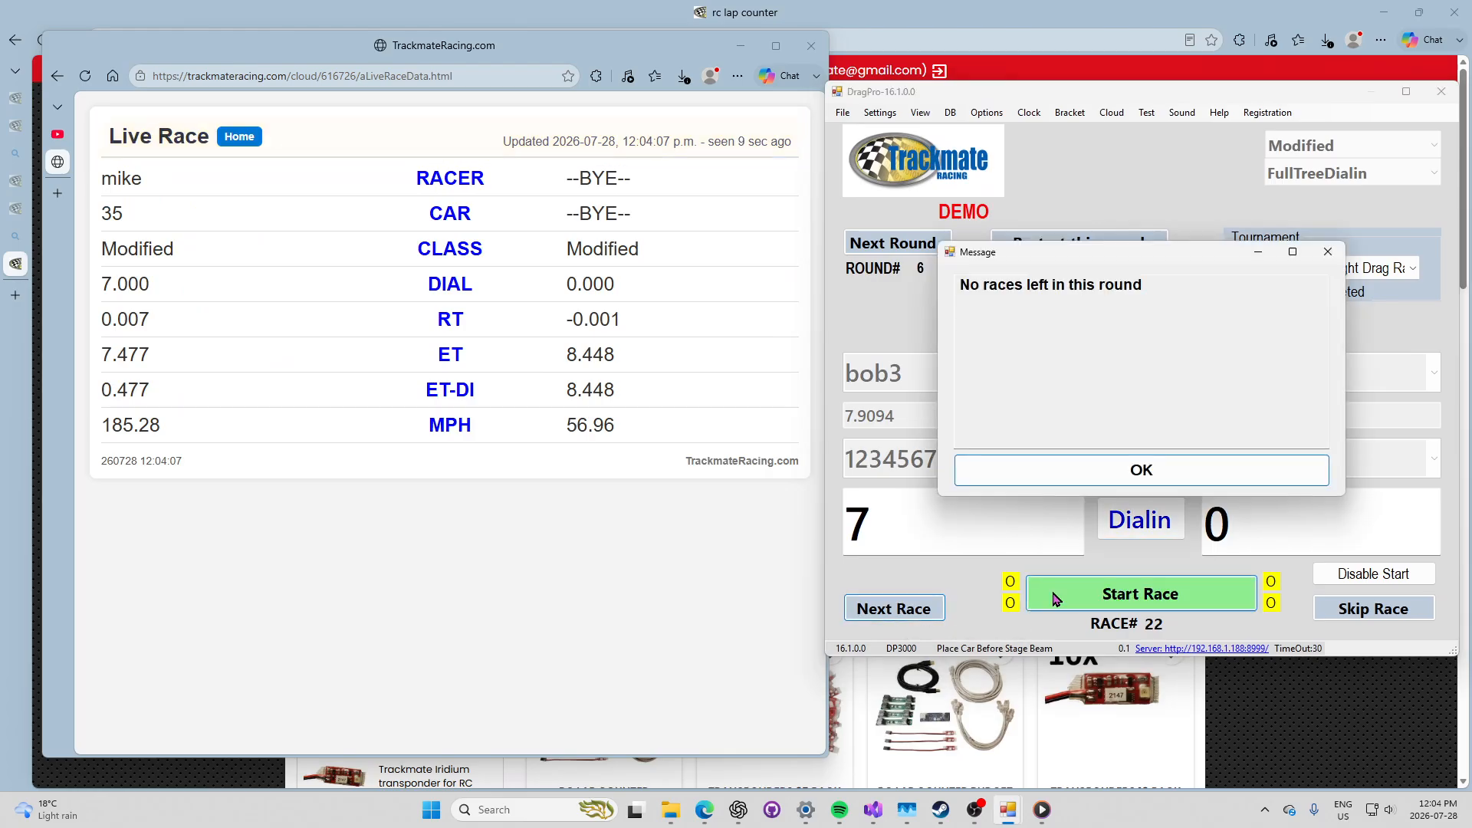
left_click(1084, 463)
left_click(916, 241)
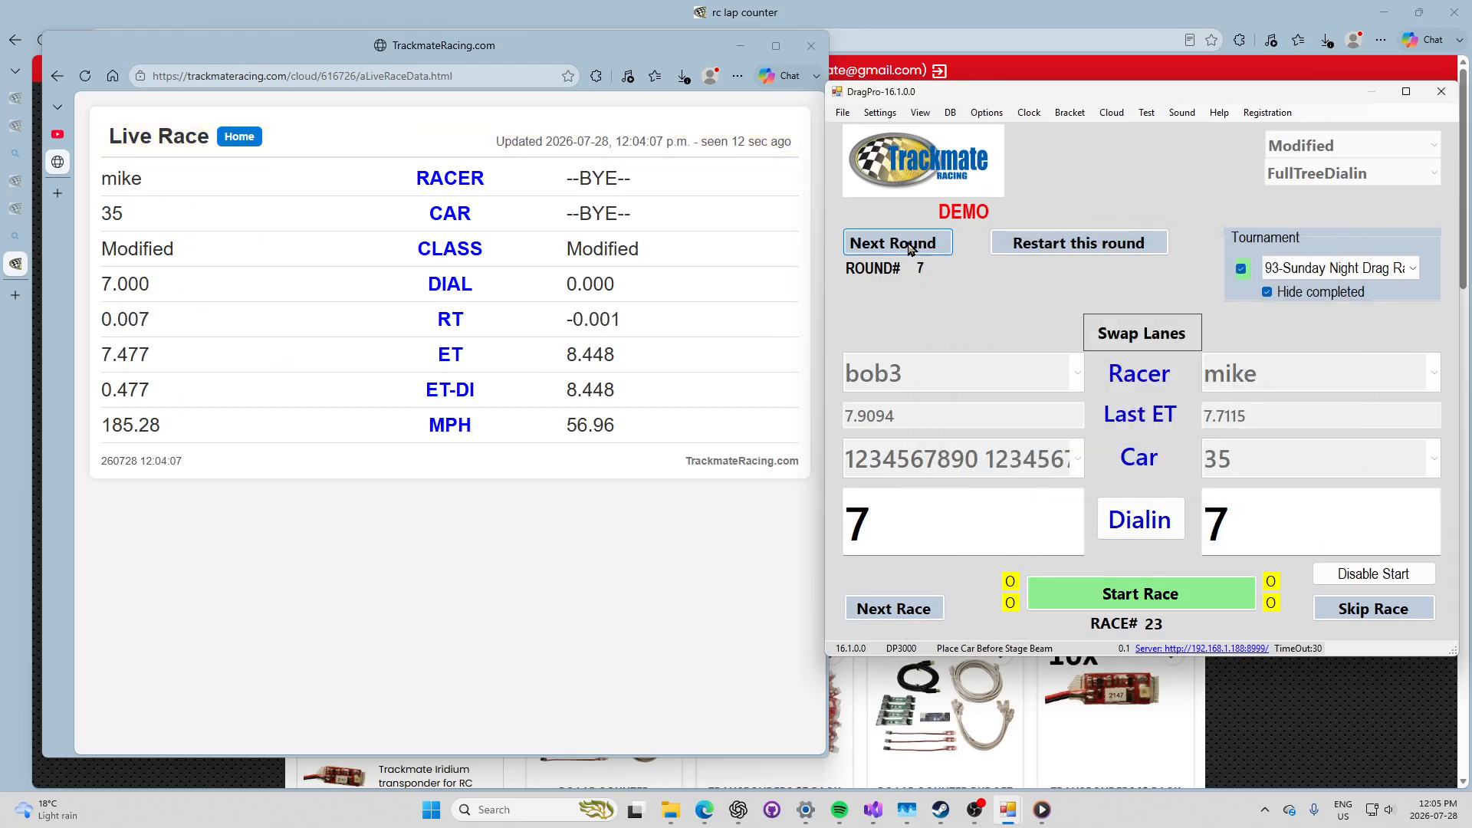
left_click(240, 138)
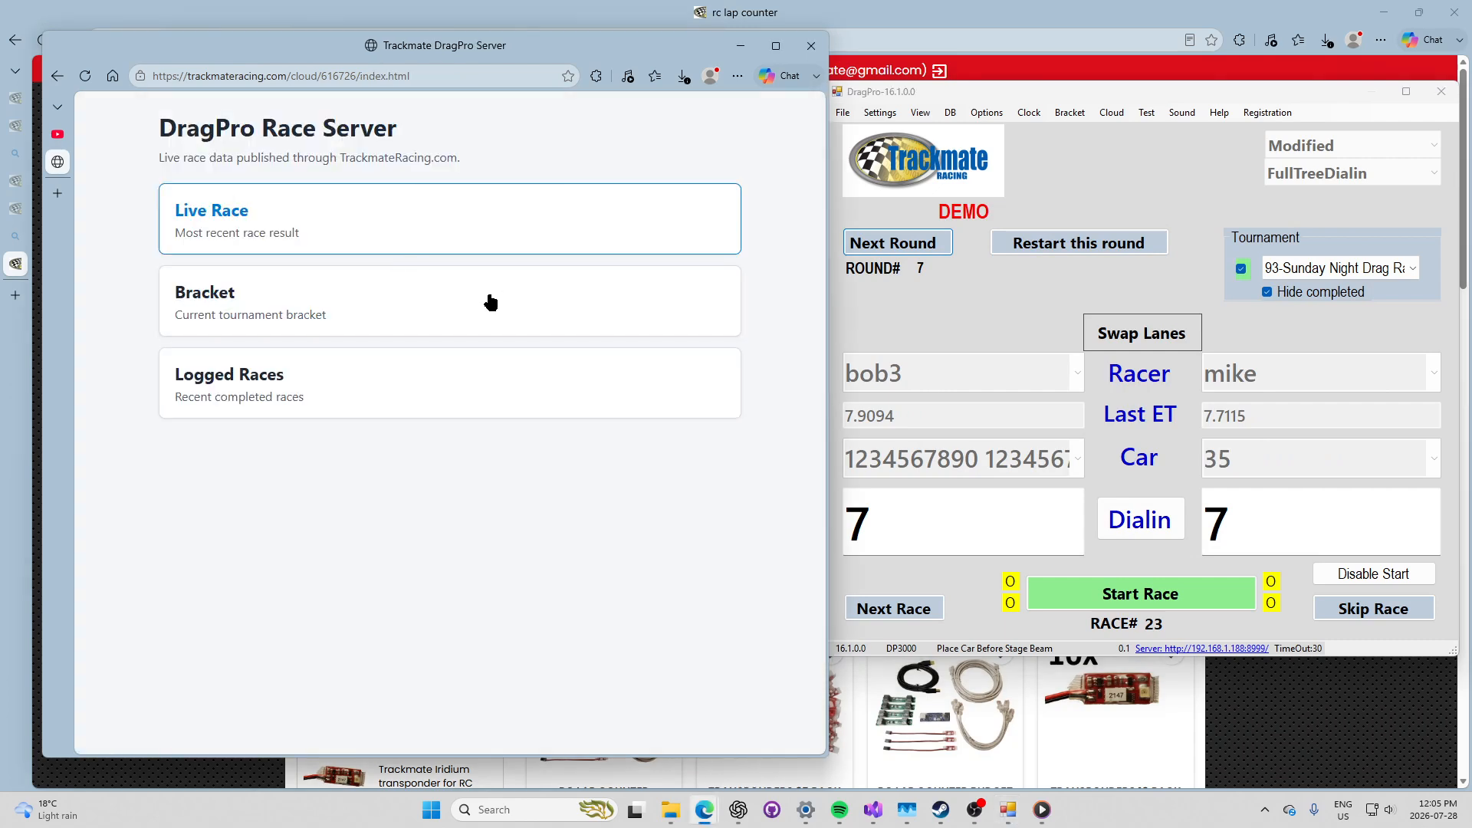
Step: Run race 23 in DragPro, bob3 versus mike, after checking the bracket page
left_click(208, 301)
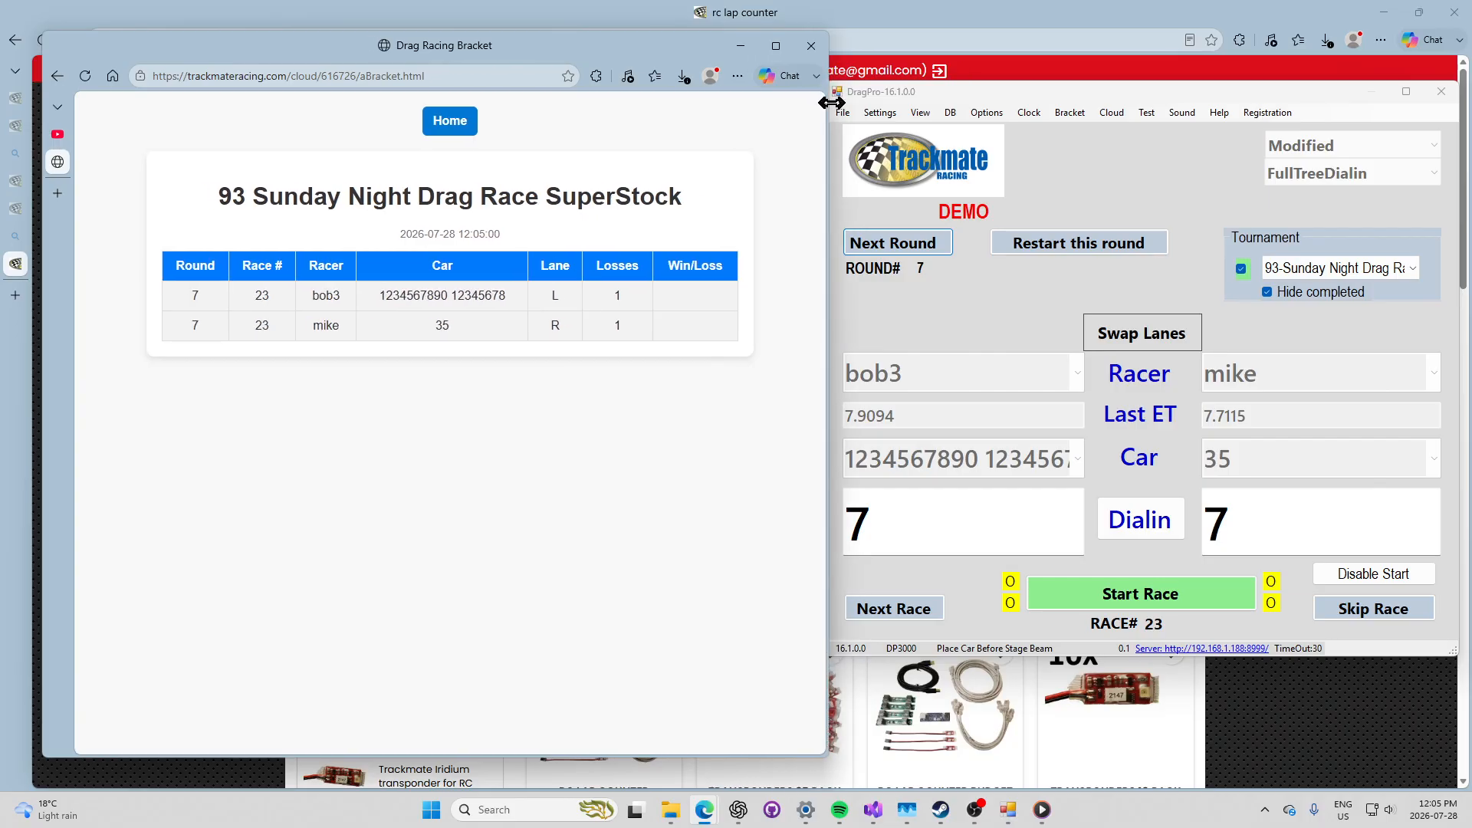
left_click(924, 615)
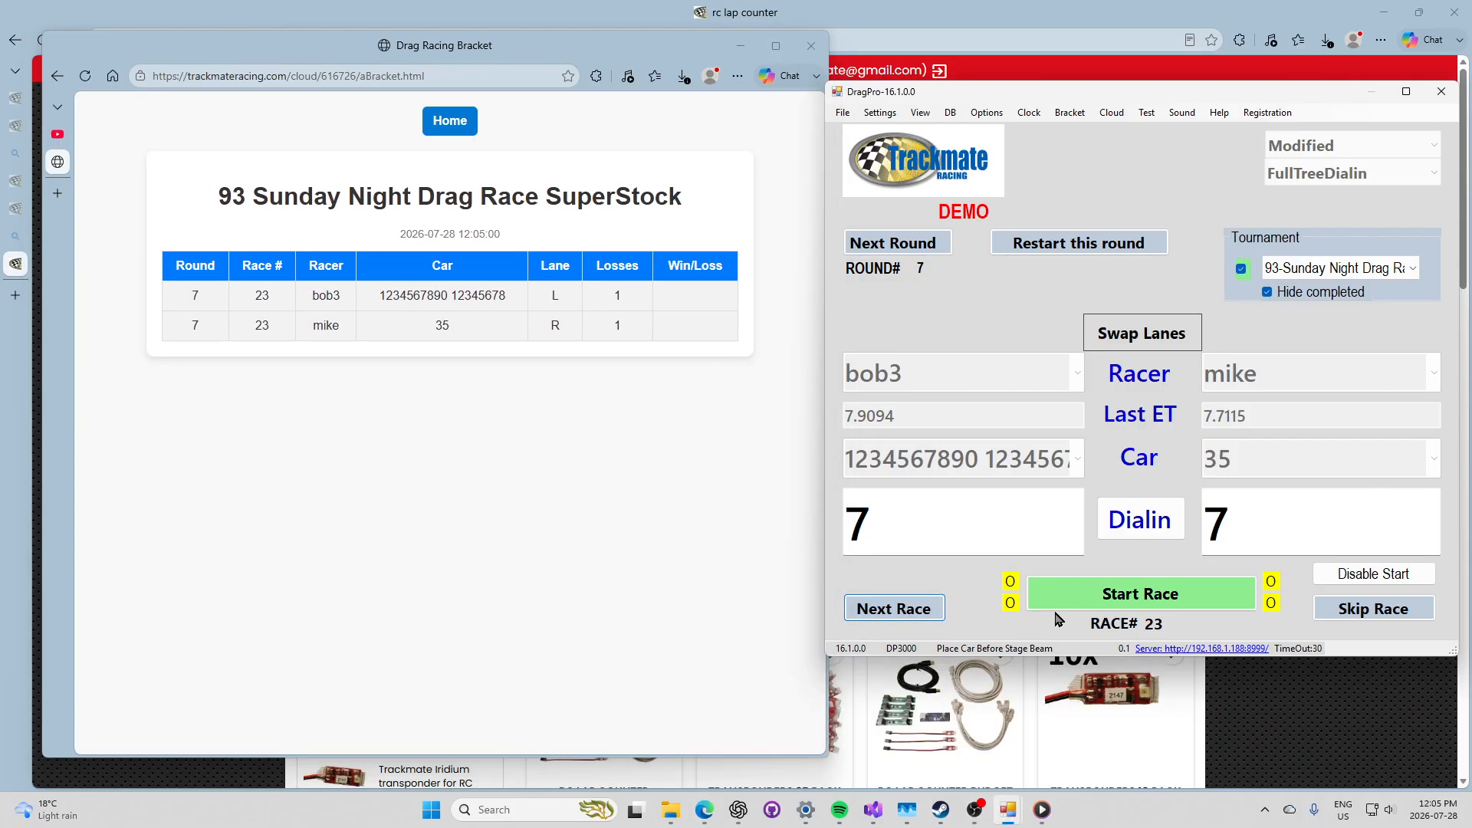
left_click(1126, 604)
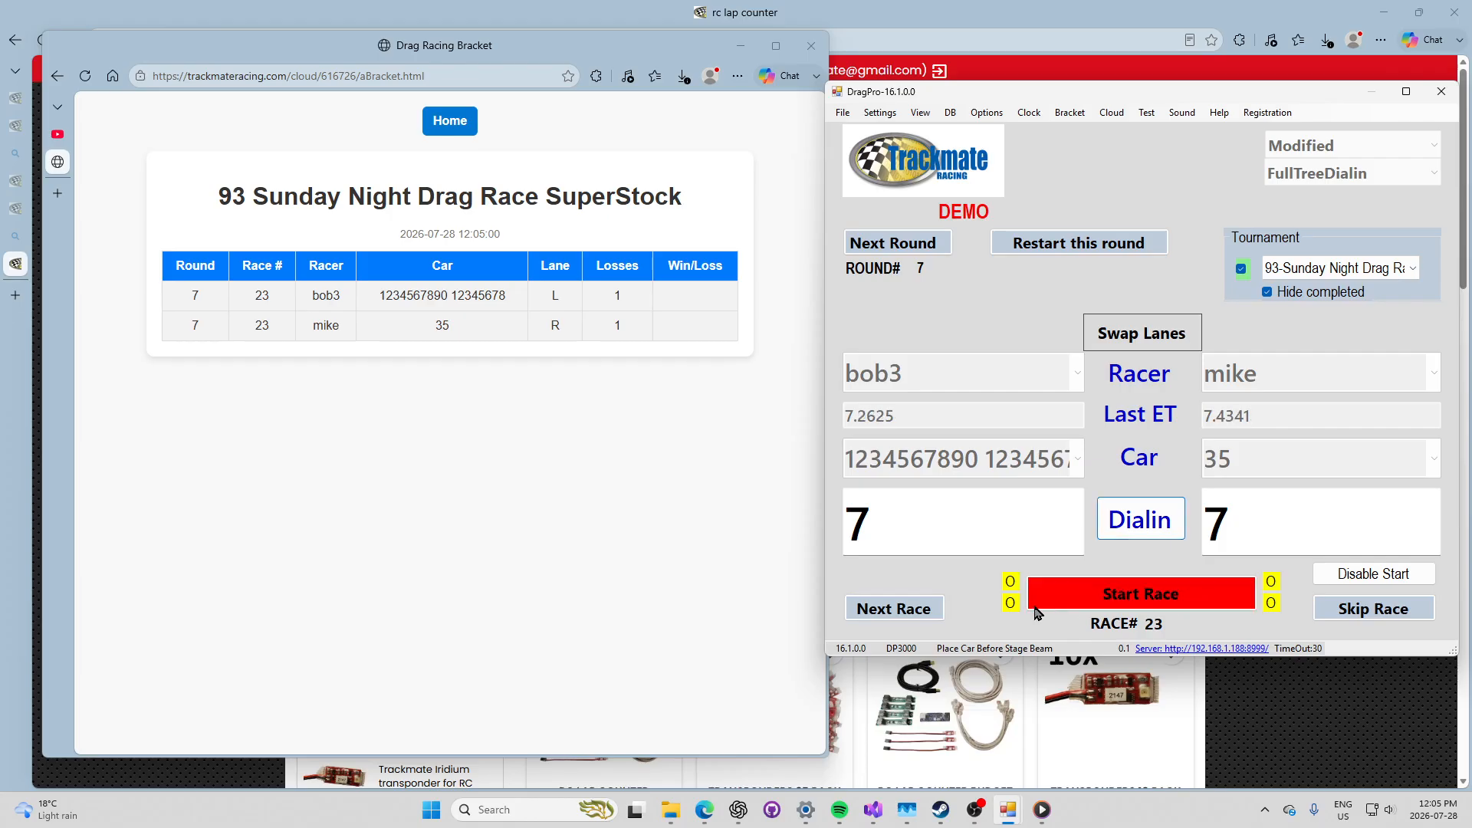
Step: Try to load another race and a next round, dismissing the no-races and tournament-over messages
left_click(931, 609)
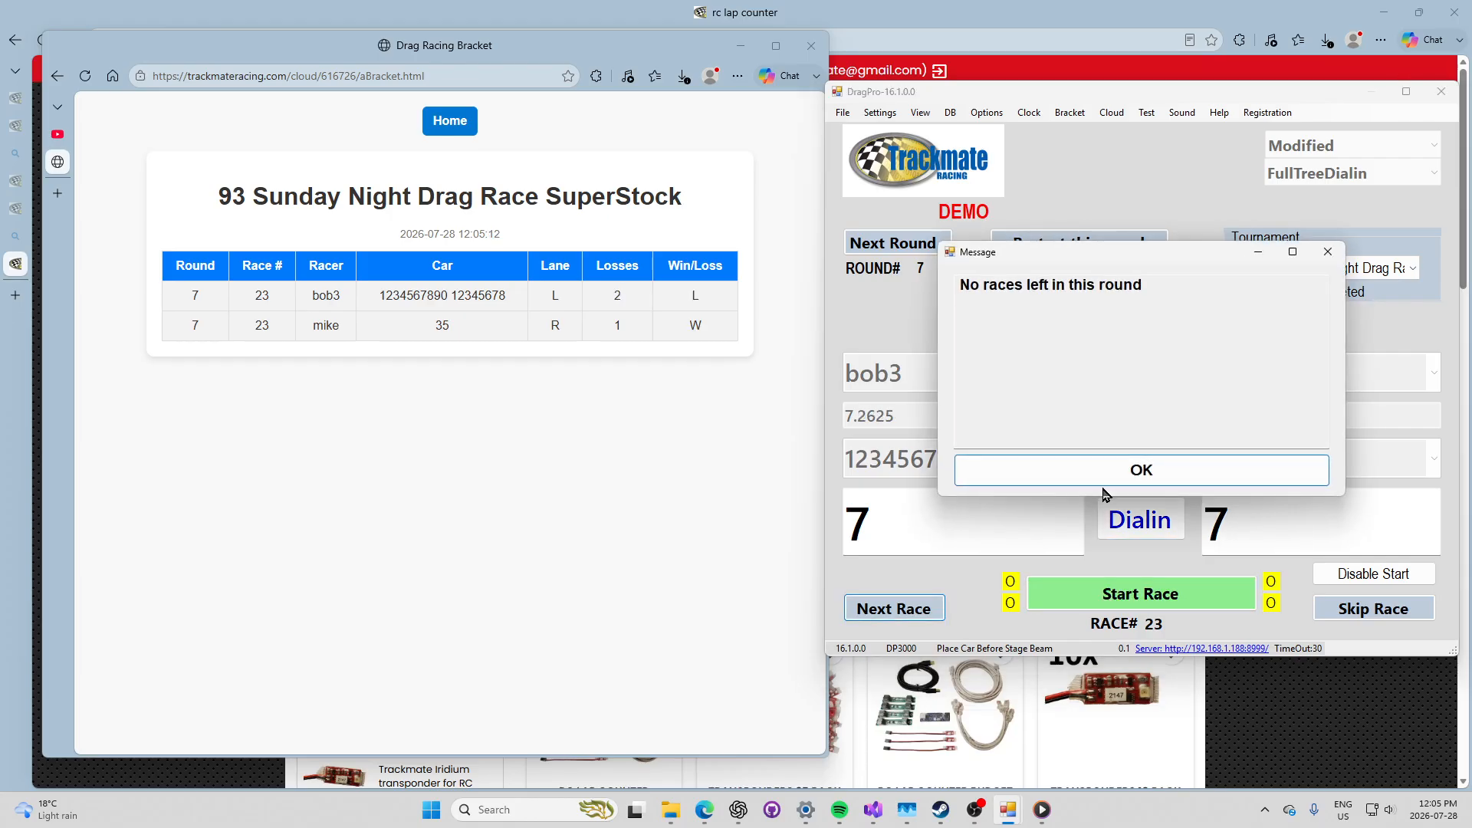
left_click(1113, 476)
left_click(924, 249)
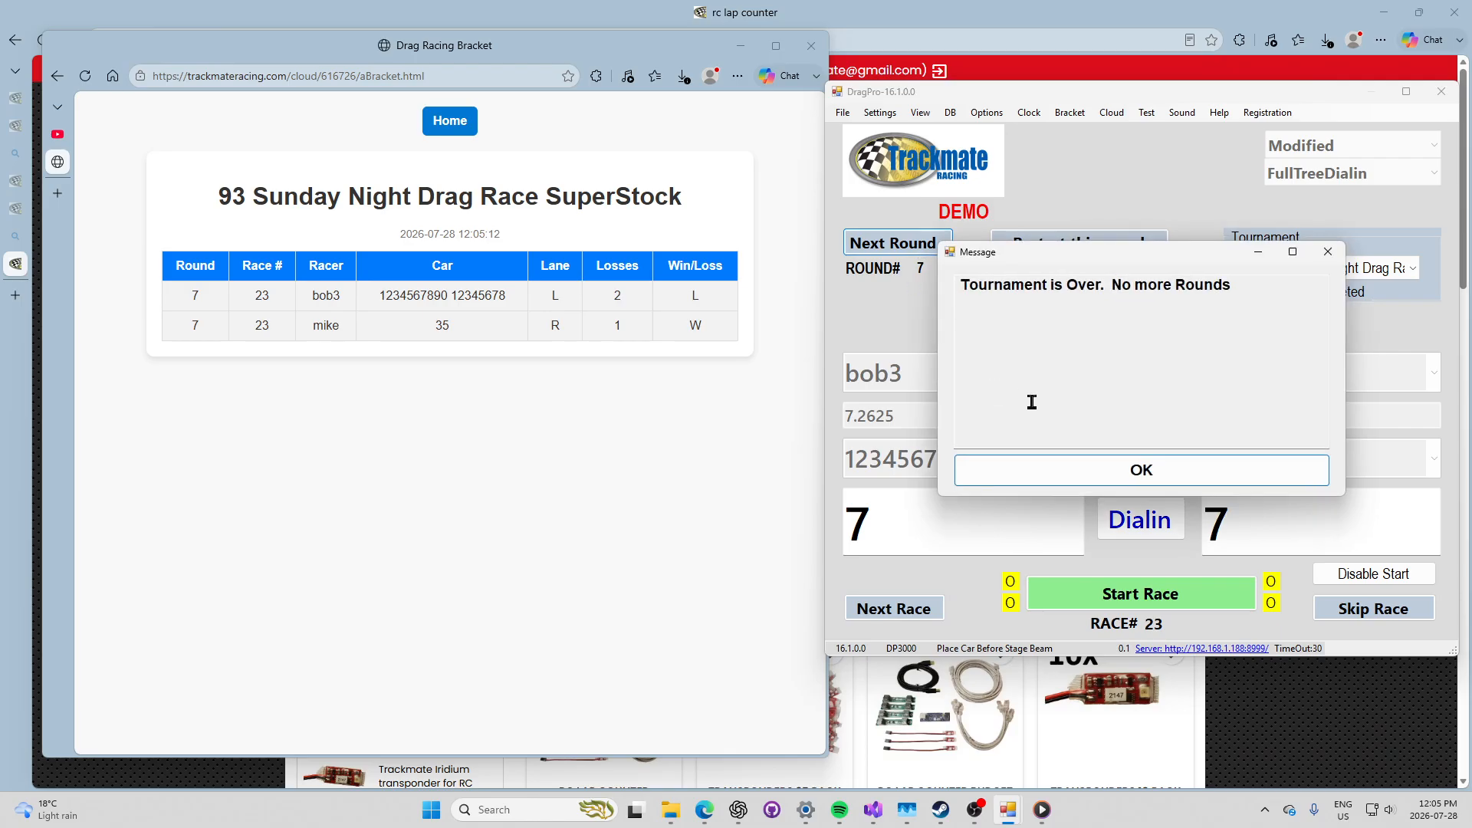
left_click(1081, 479)
left_click(453, 121)
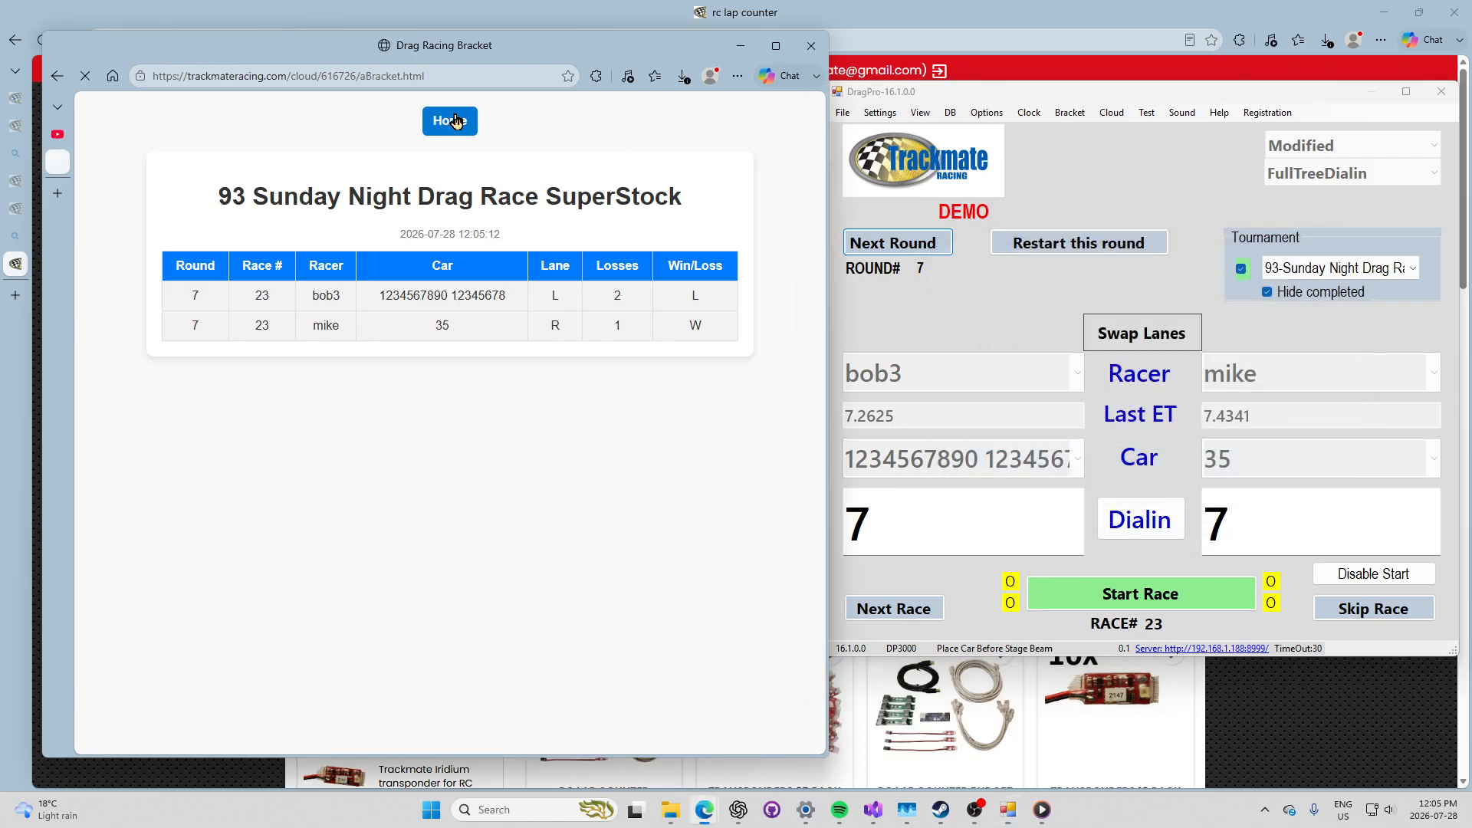
Step: Show the Logged Races table topped by race 297, with browser and DragPro side by side
left_click(256, 383)
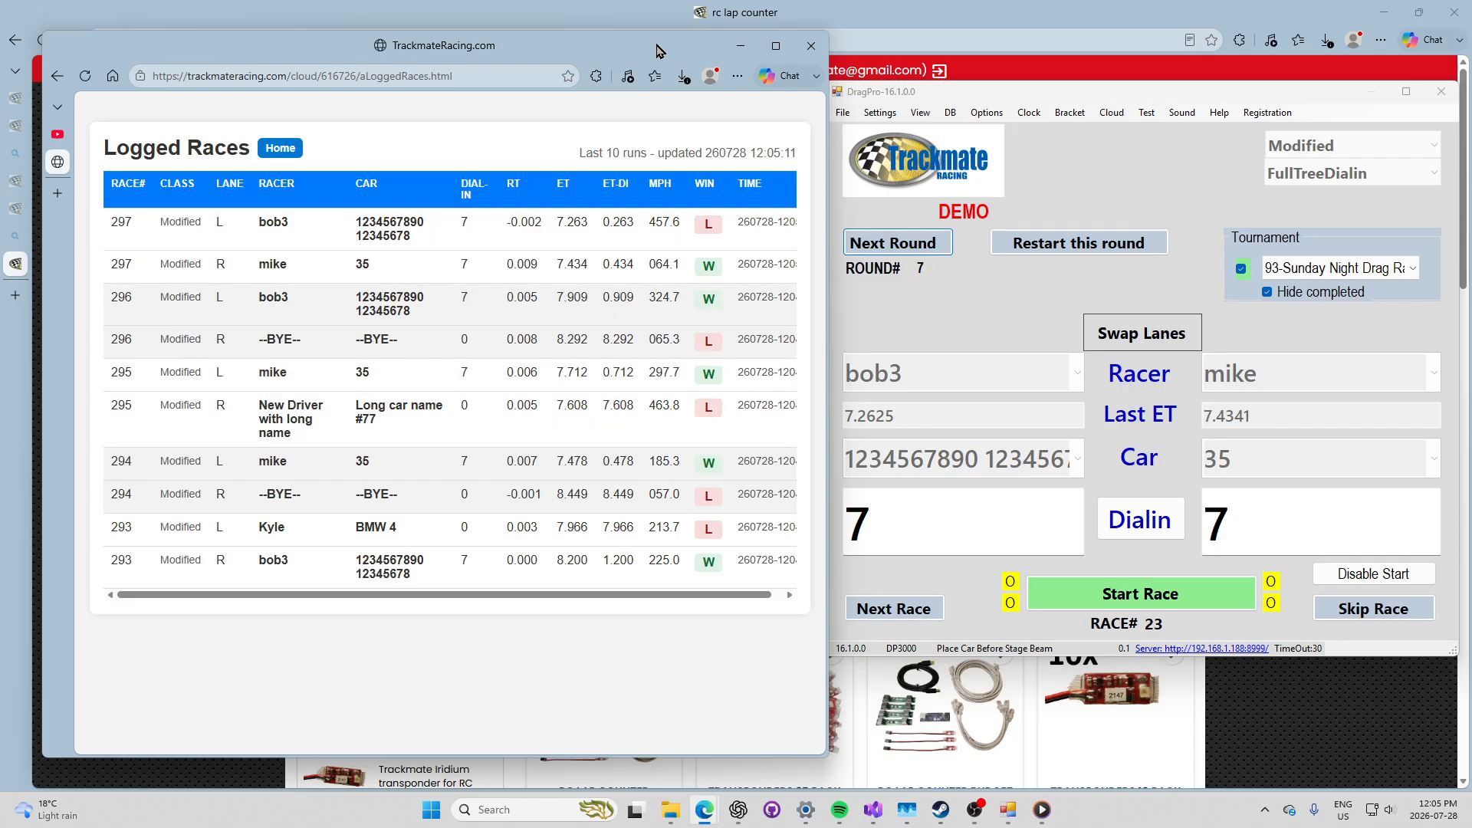
mouse_move(655, 49)
left_mouse_down()
mouse_move(606, 40)
mouse_move(644, 63)
left_mouse_up()
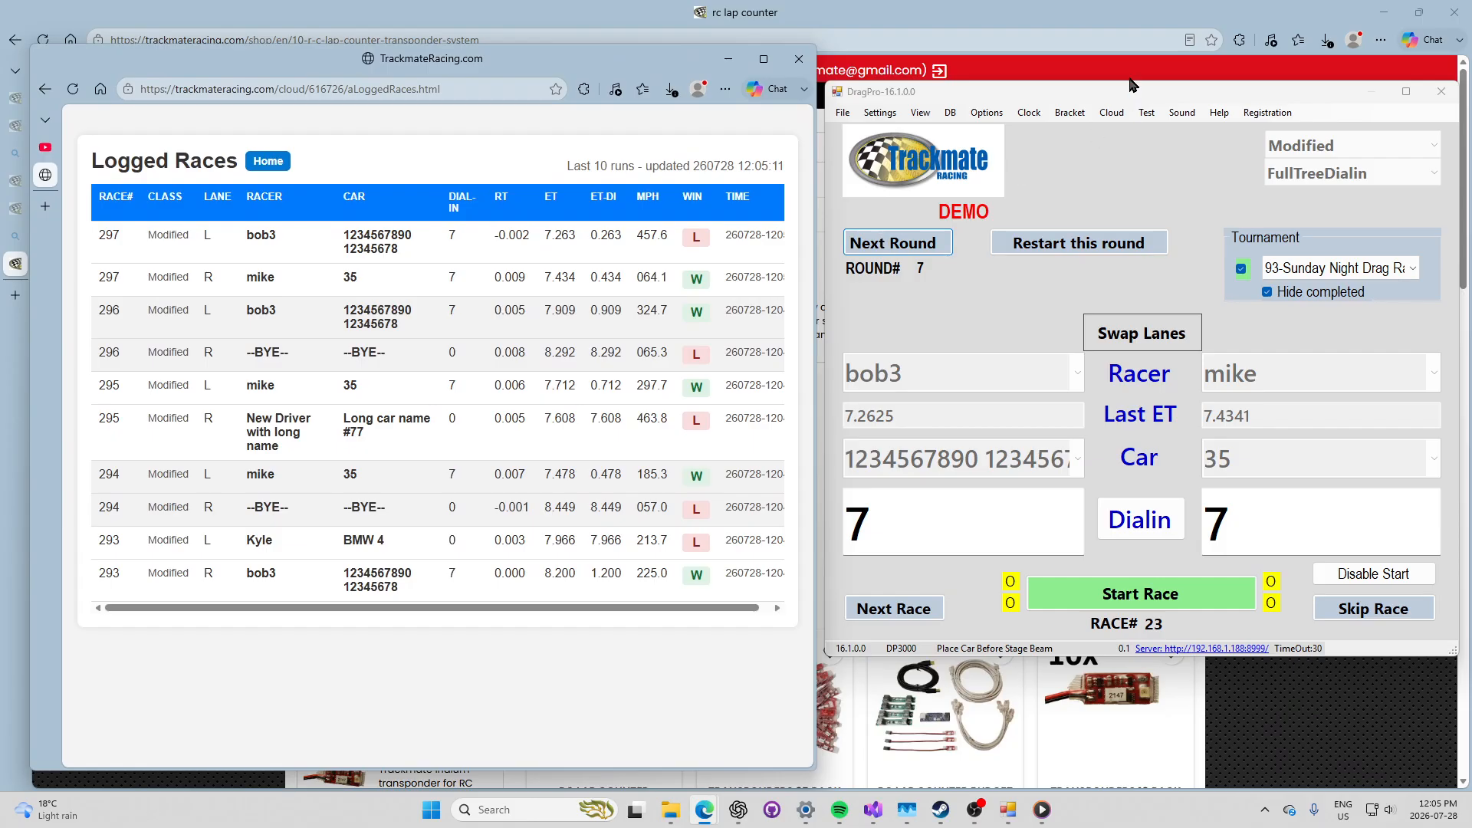
left_click_drag(1109, 97, 978, 140)
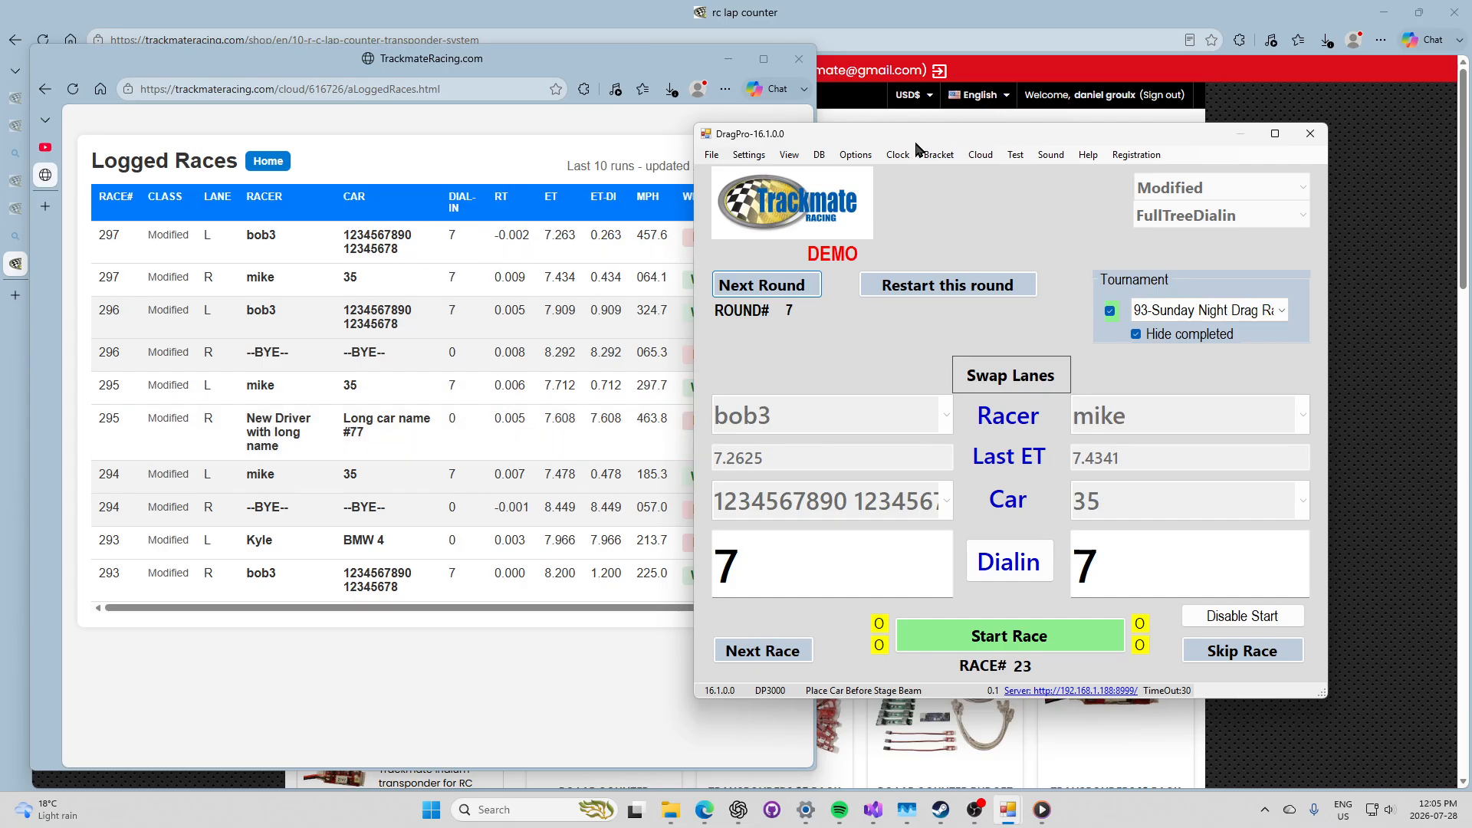
left_click_drag(929, 137, 1012, 123)
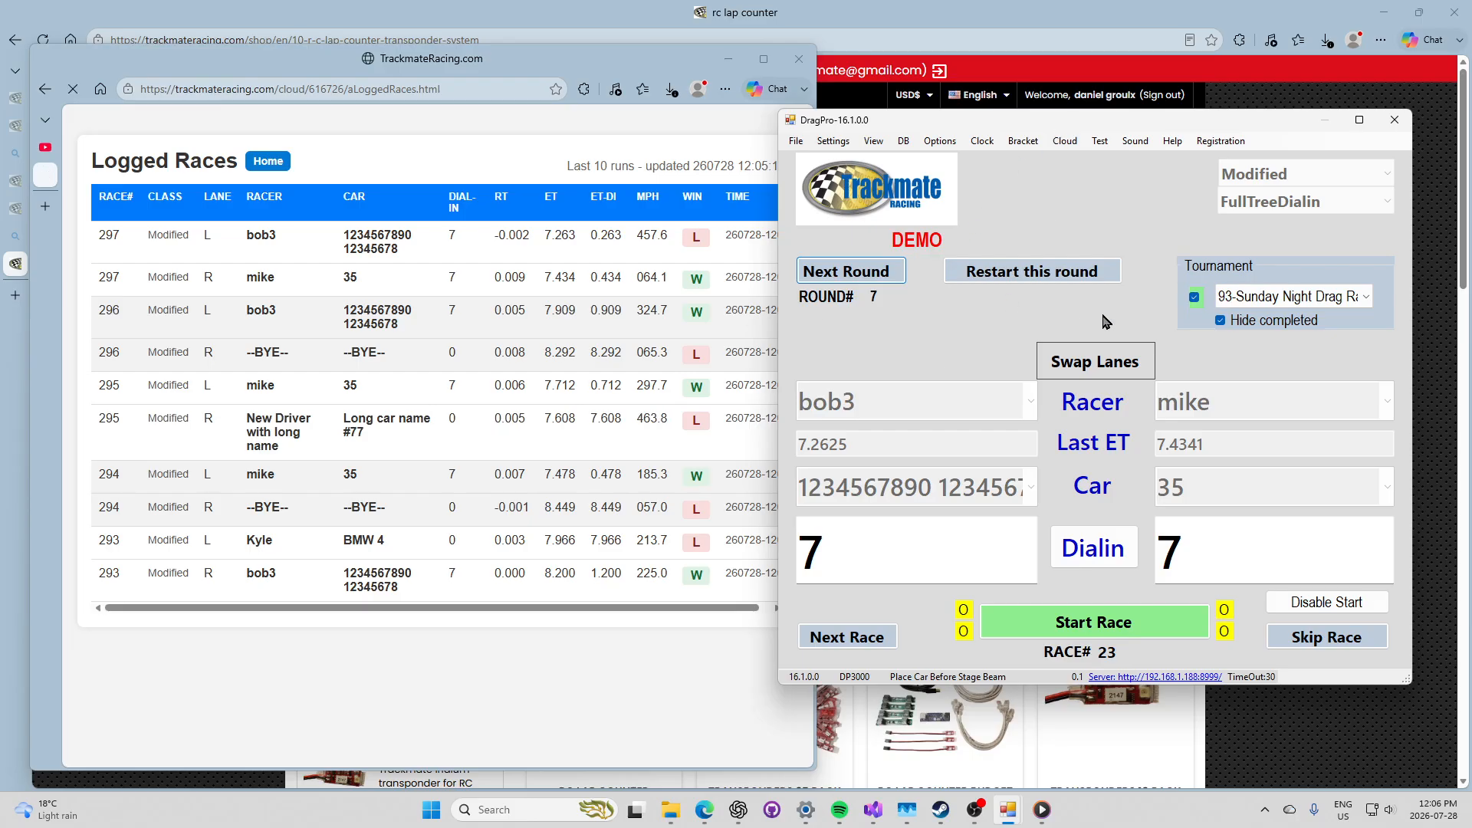
left_click_drag(1180, 114, 1002, 133)
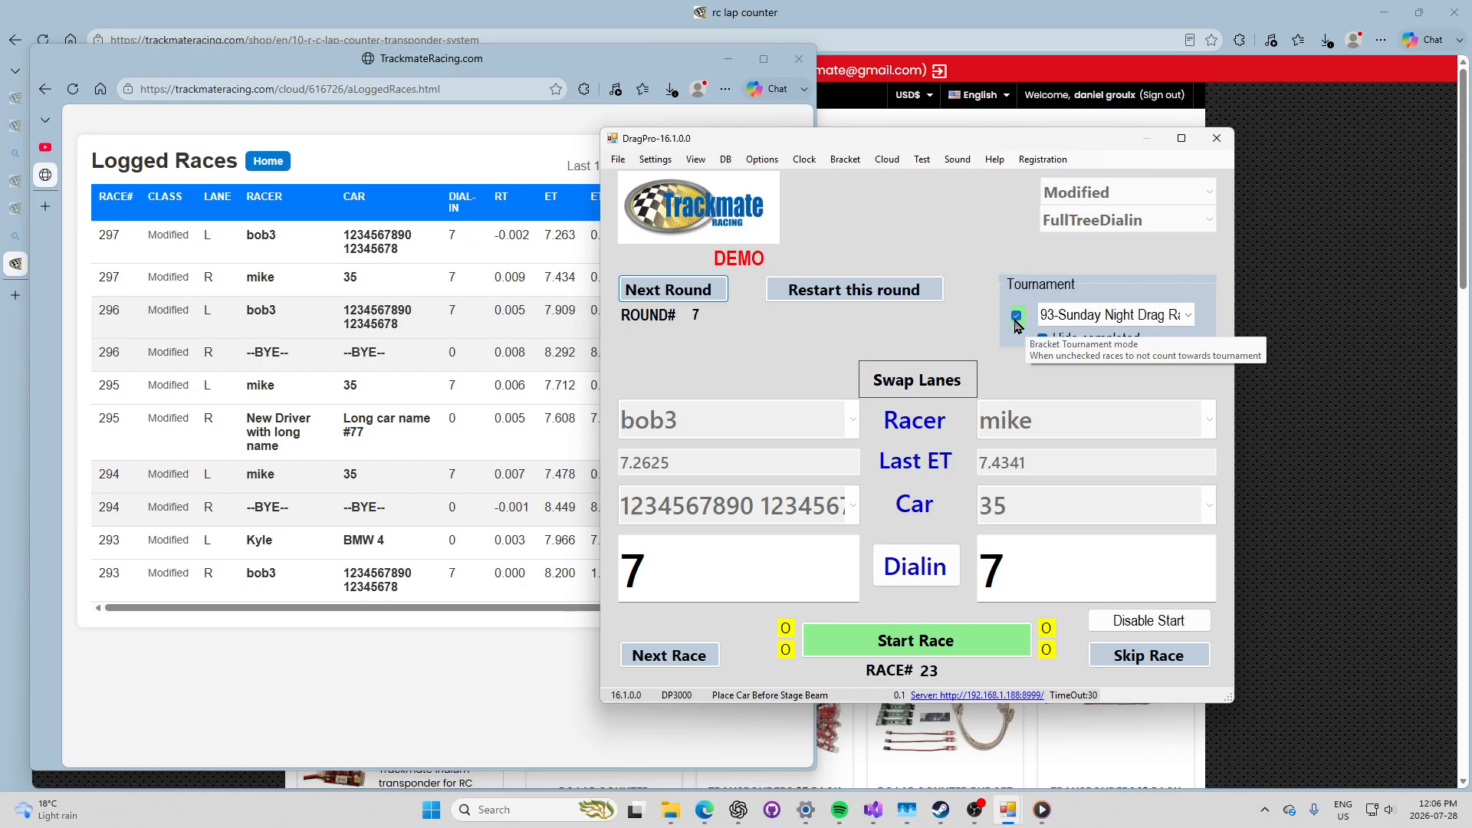
Step: Load tournament 74-Modified FullTree (Gary vs David) and uncheck Tournament mode
left_click(1189, 315)
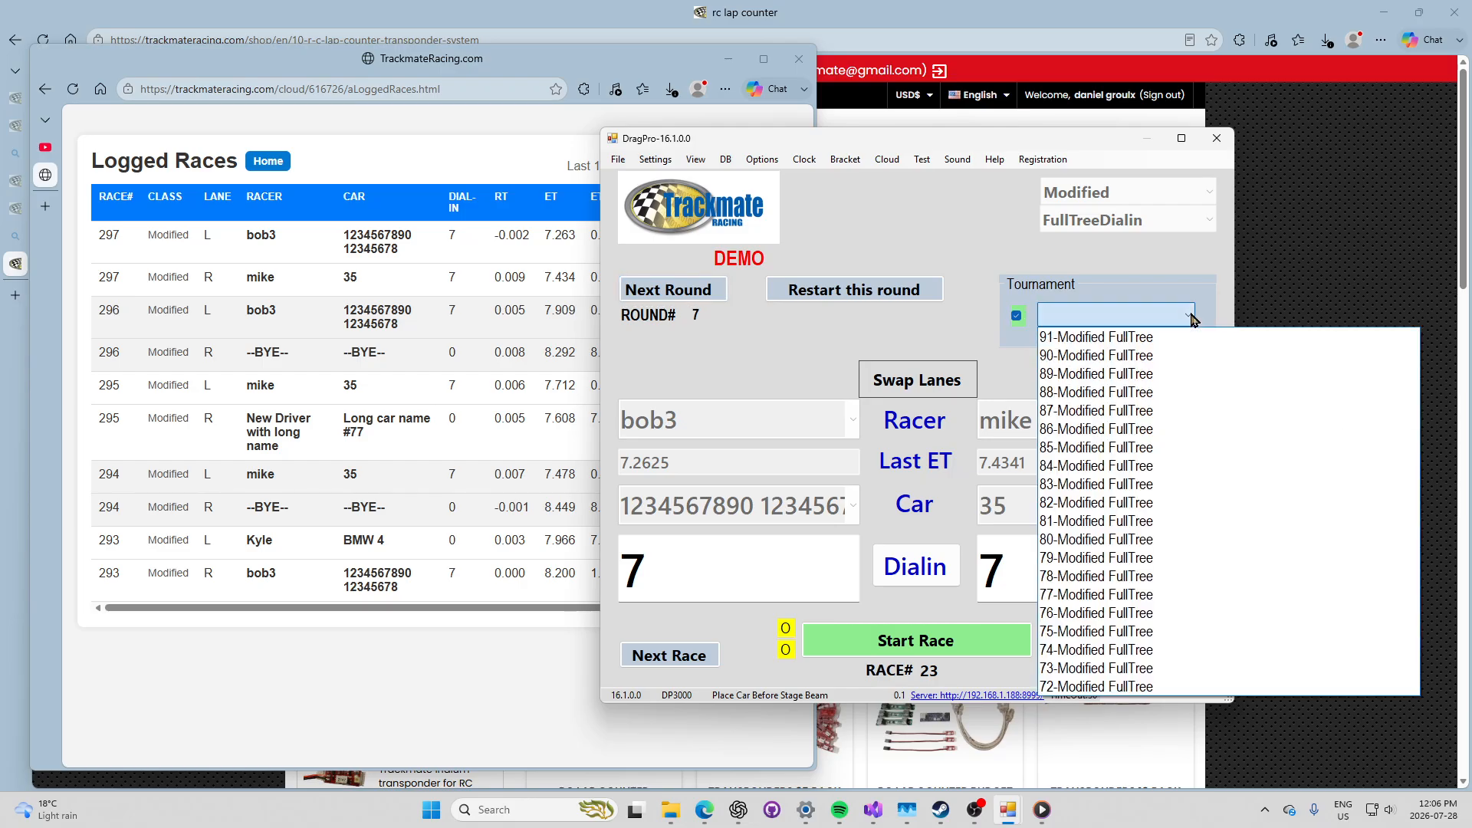
left_click(1157, 651)
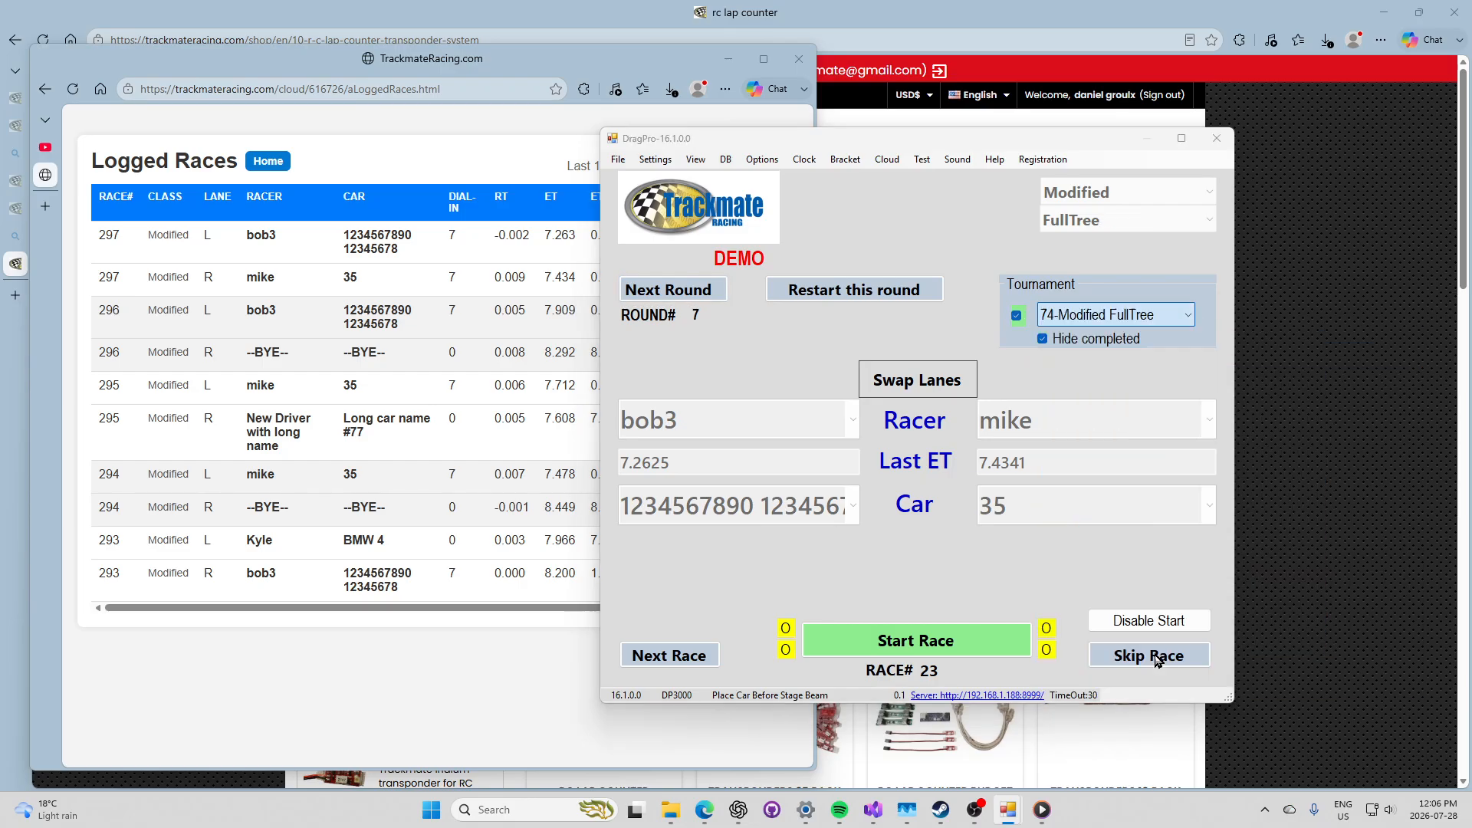
left_click_drag(913, 145, 1093, 138)
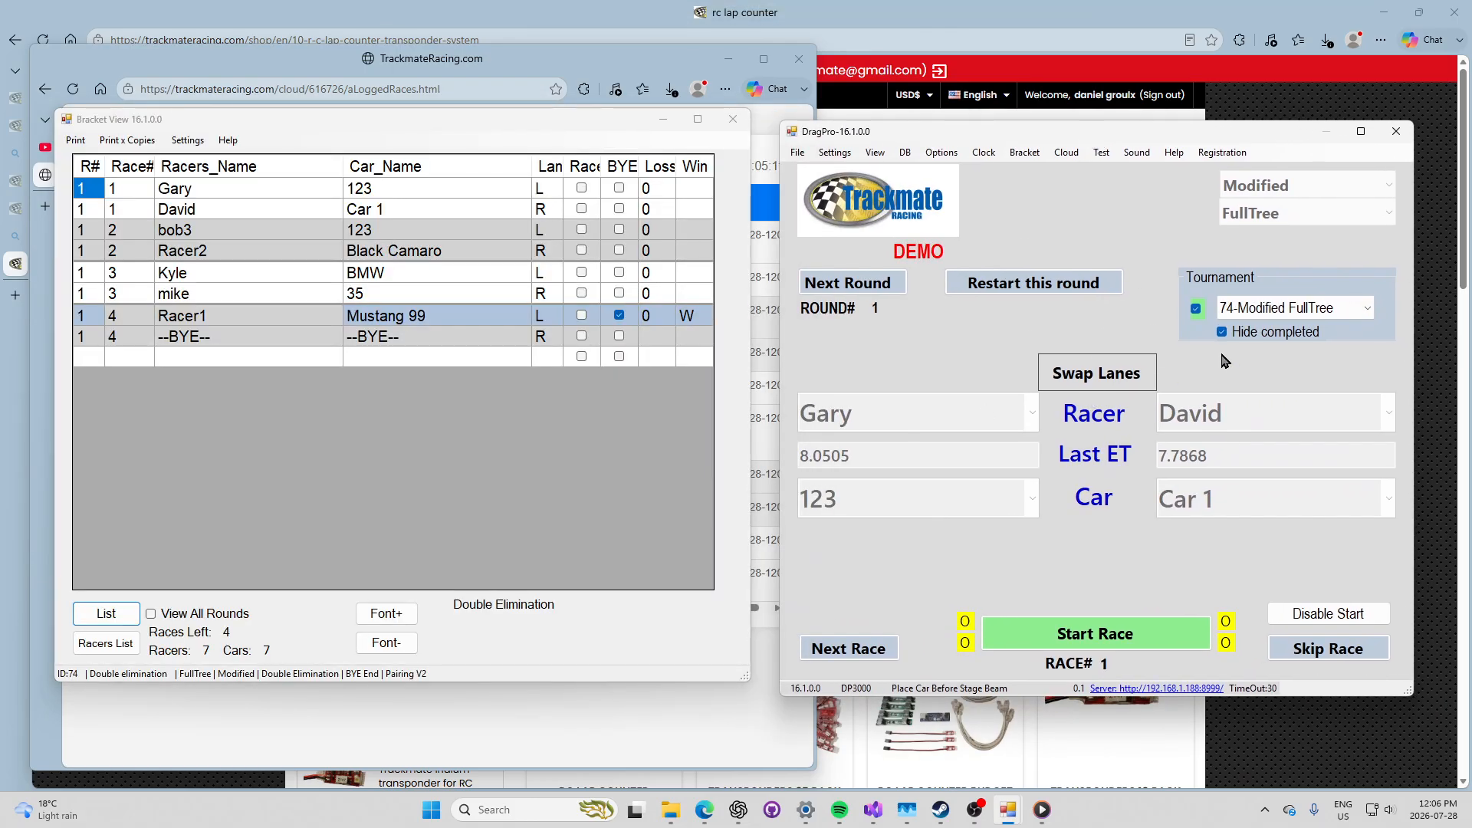
left_click(1197, 310)
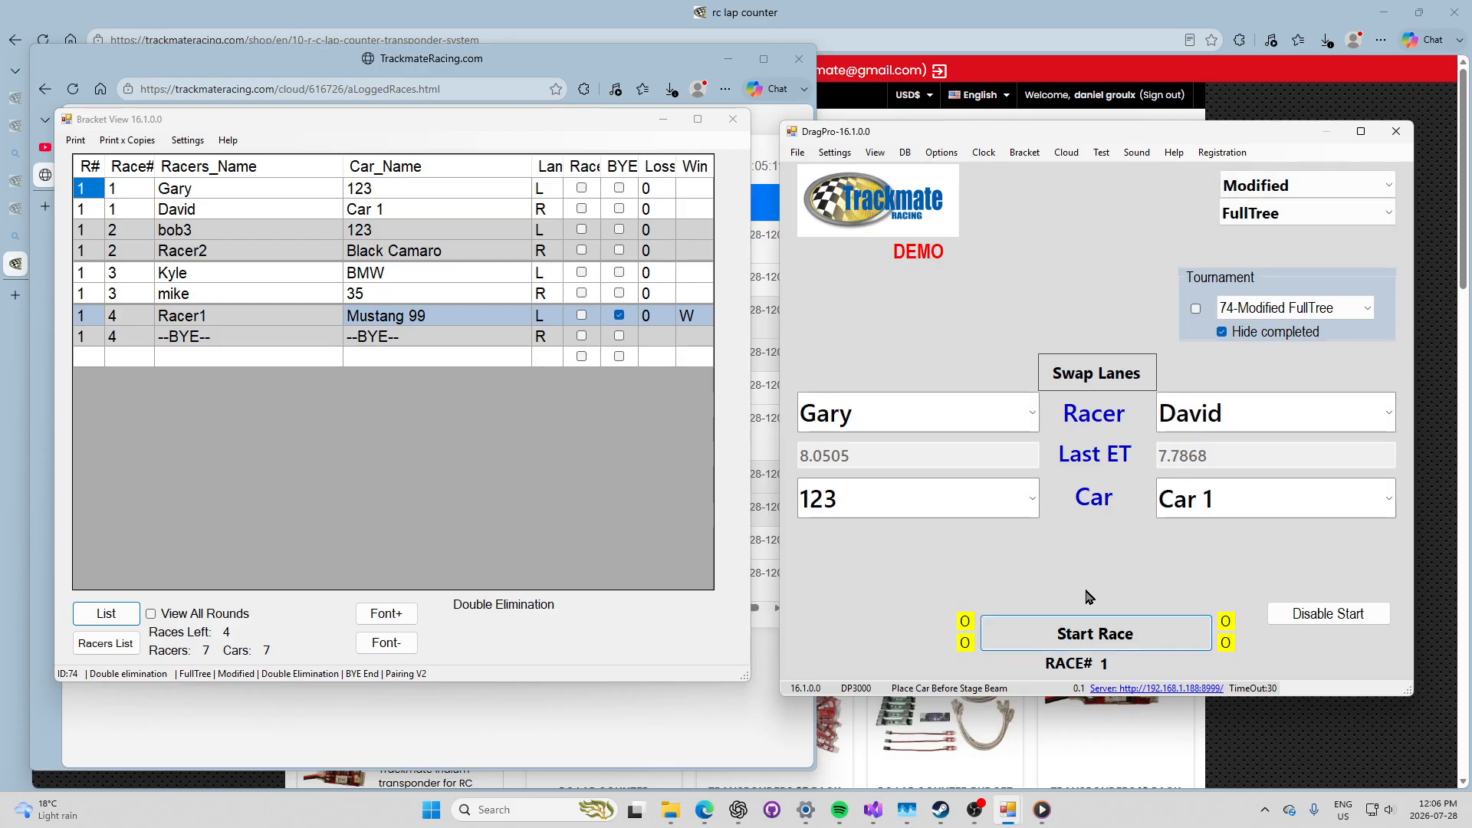
Step: Race Gary against David with tournament mode left off, and set the tree type to ProTree
left_click(1094, 632)
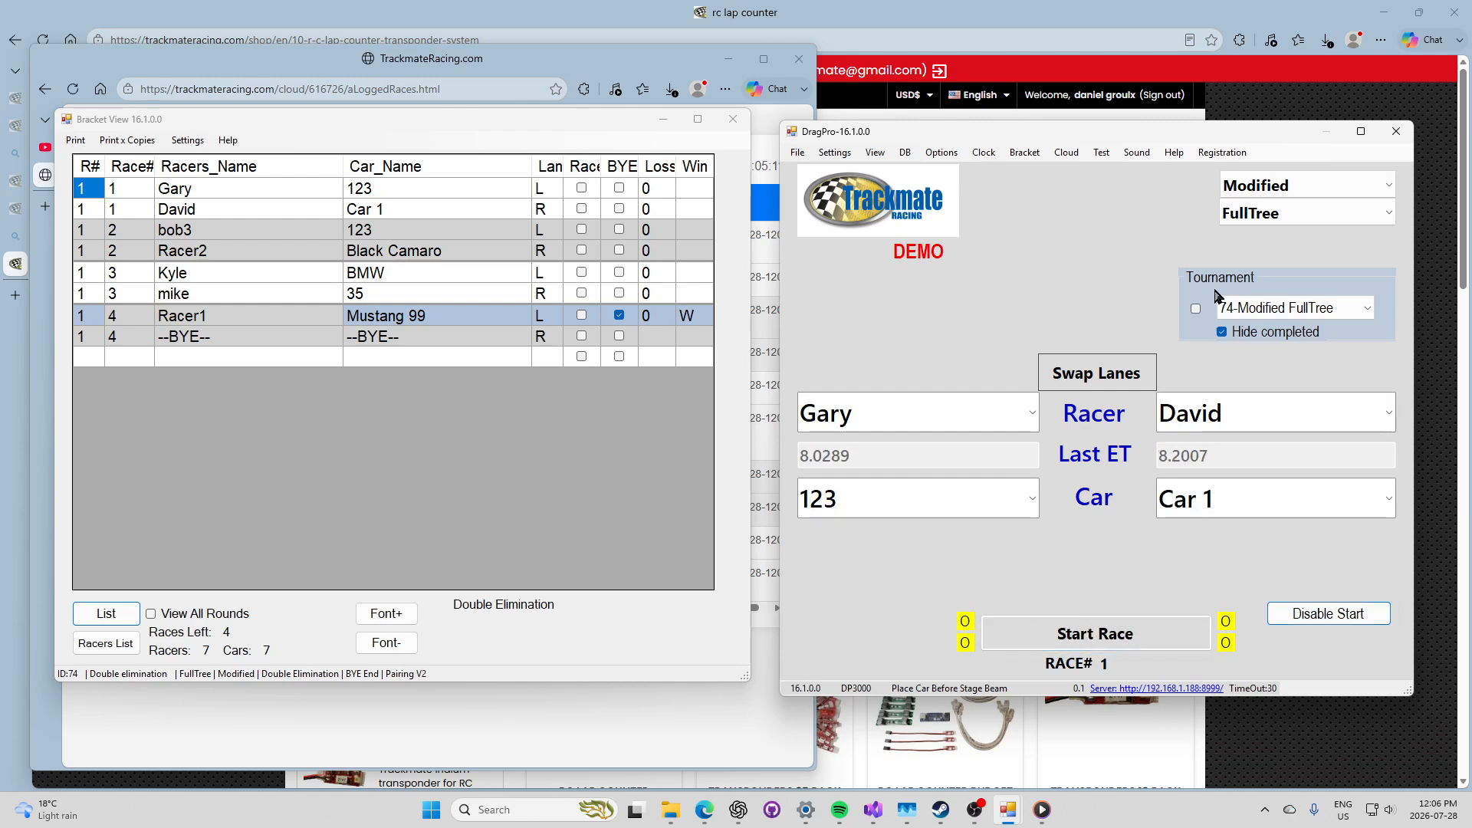
left_click(1196, 309)
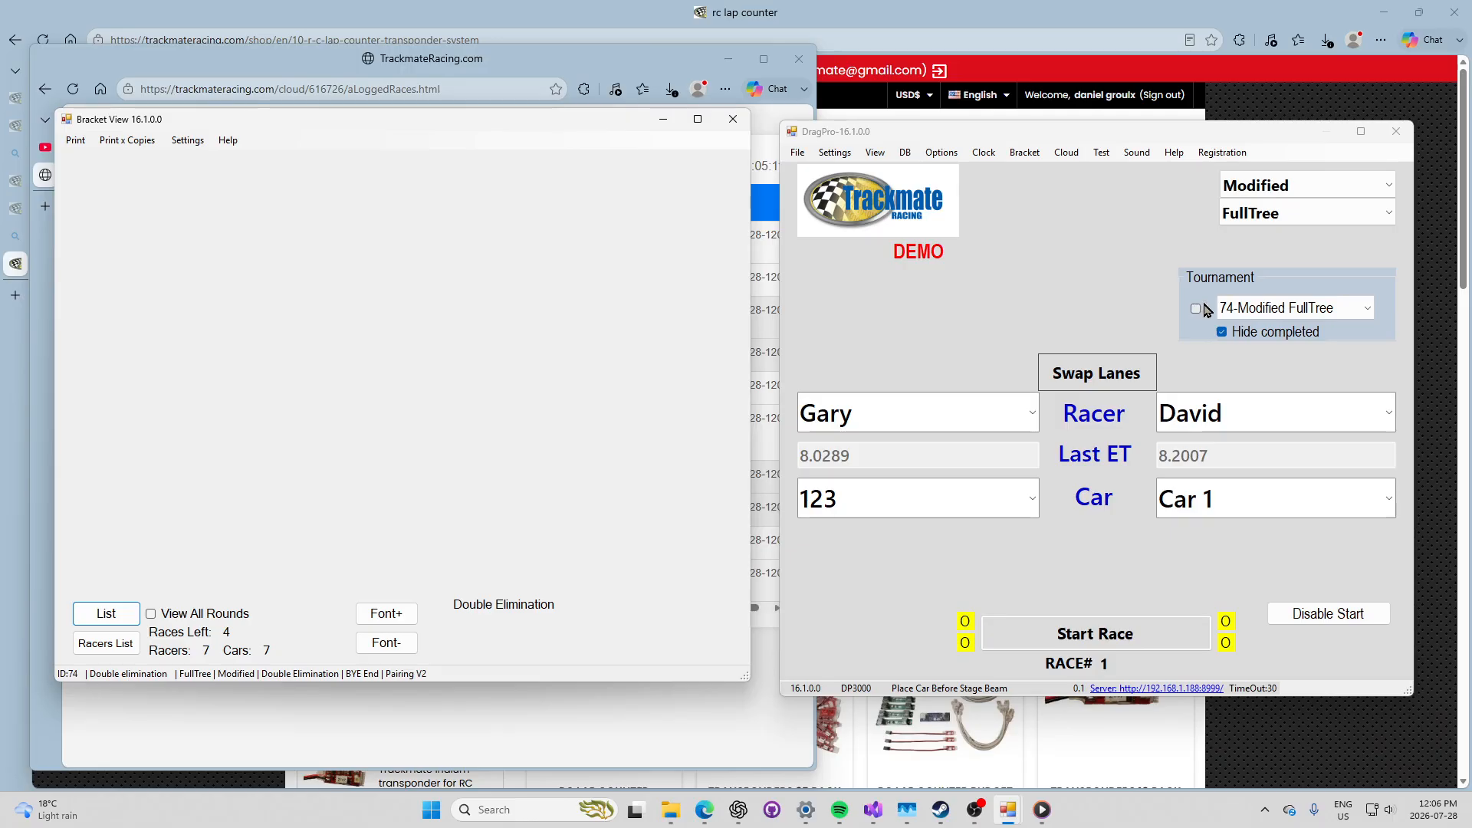
left_click(1198, 308)
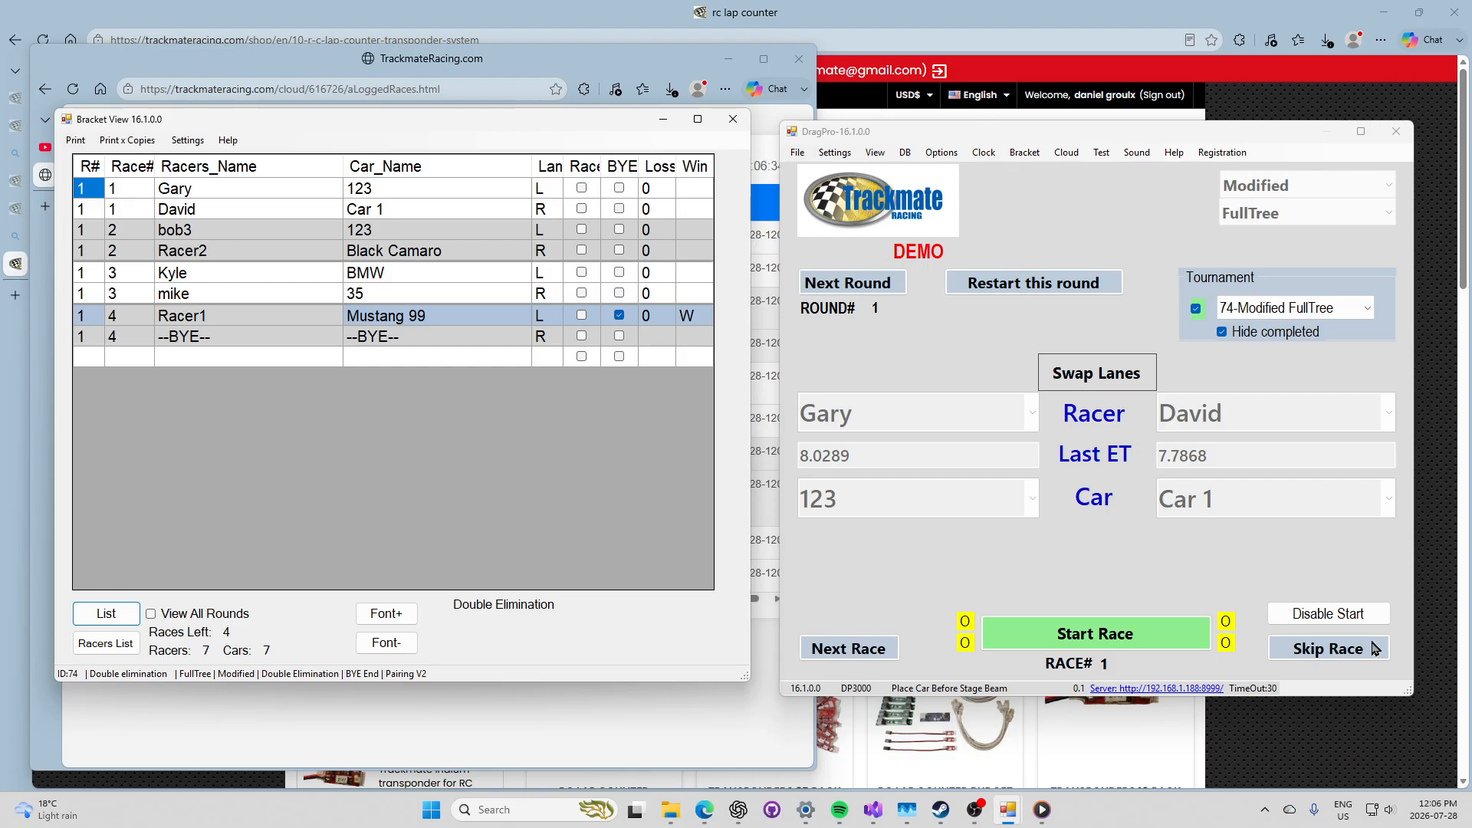
left_click(1196, 309)
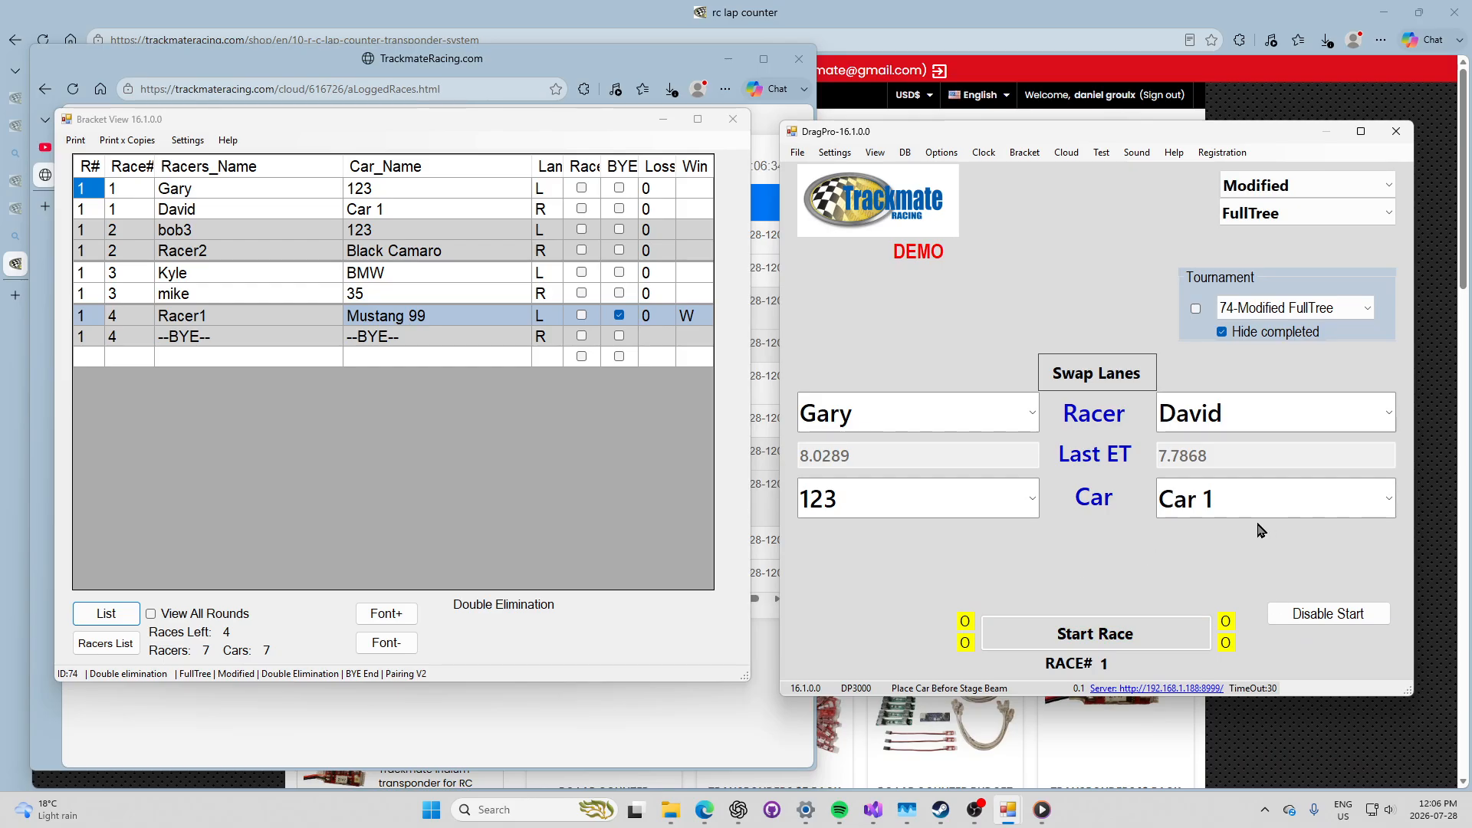
left_click(1319, 206)
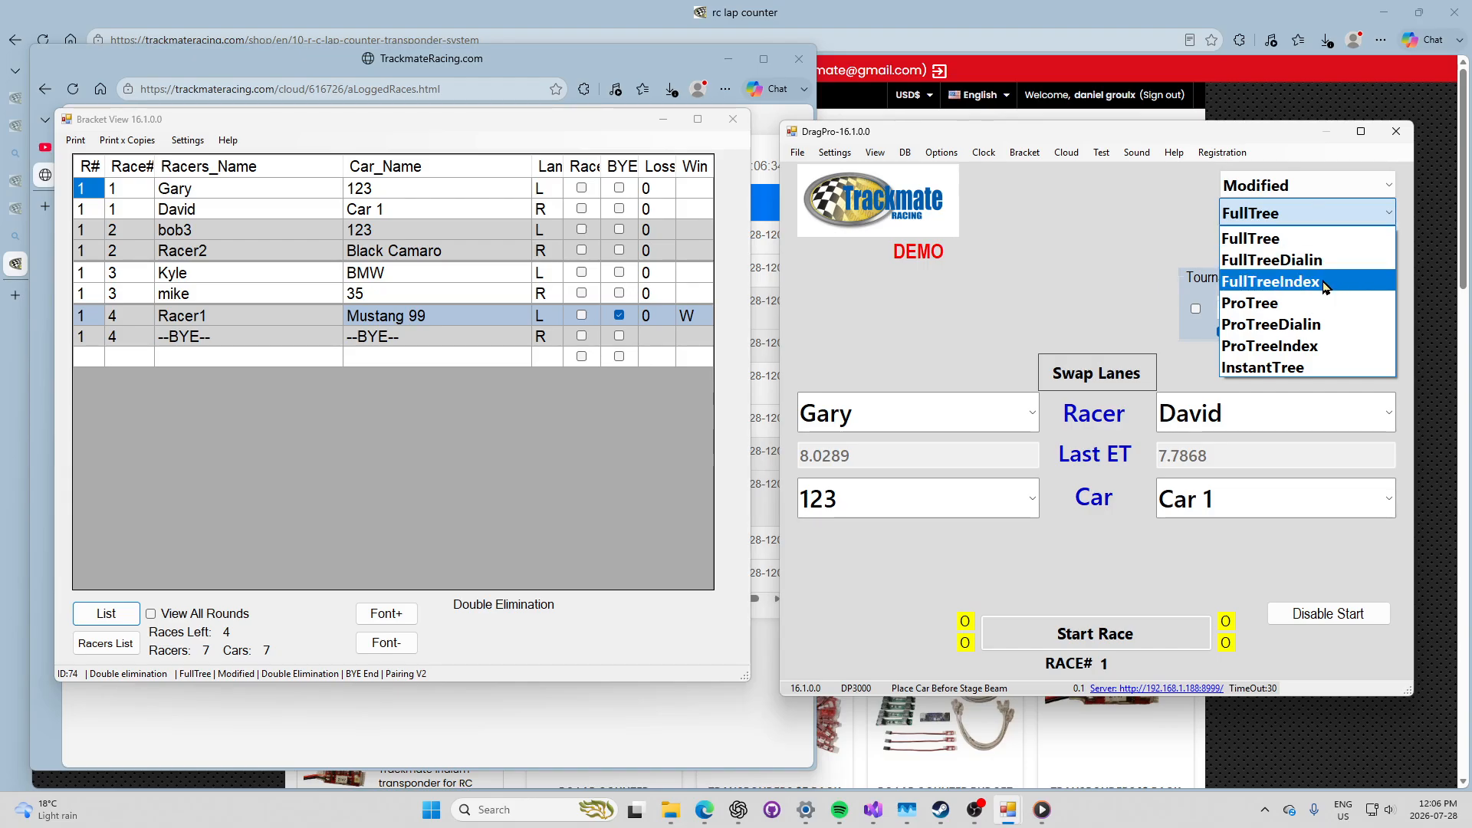
left_click(1289, 300)
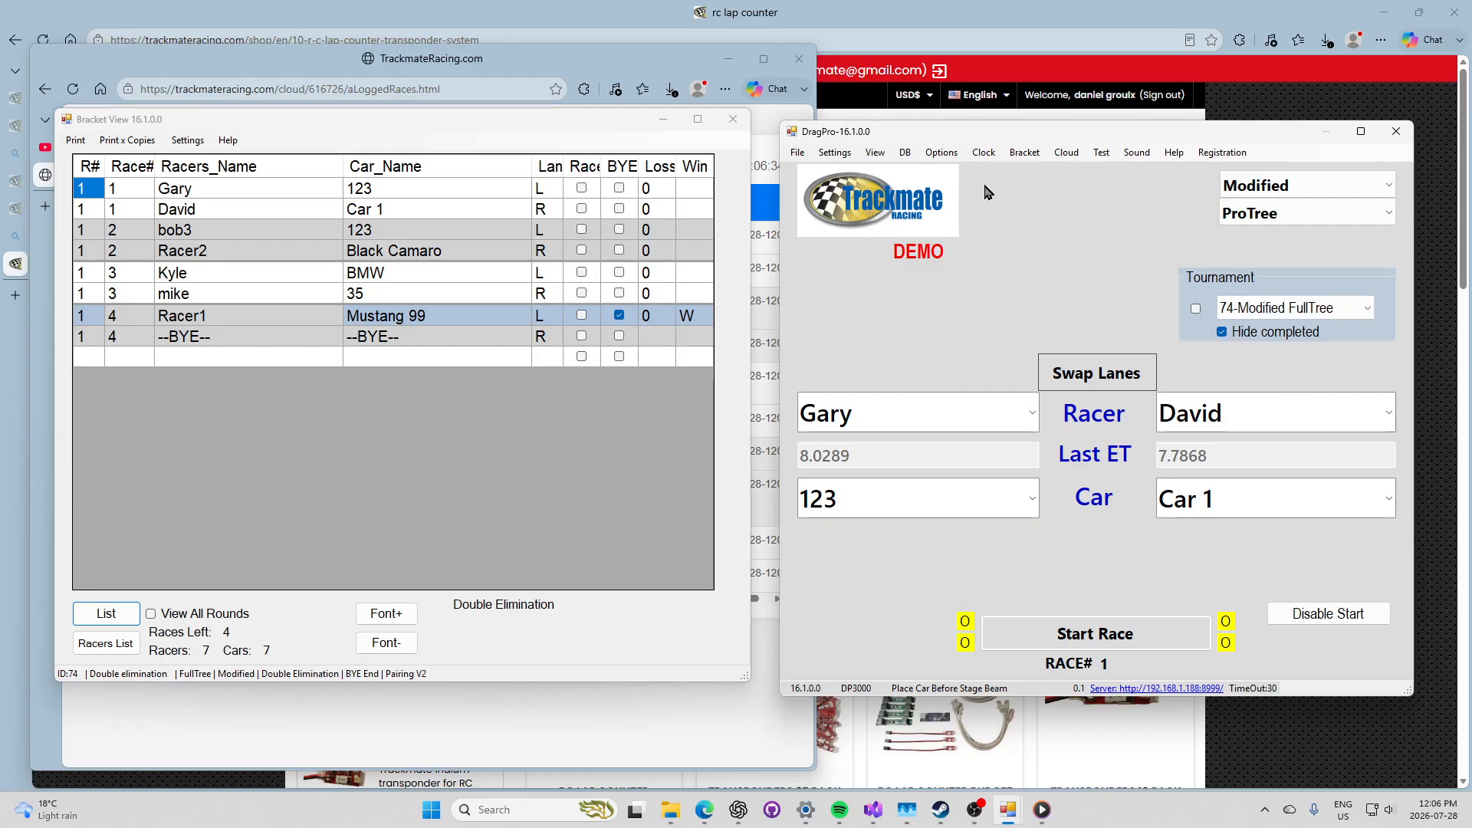
Step: View Bracket Settings and close them unchanged with Ok
left_click(1023, 153)
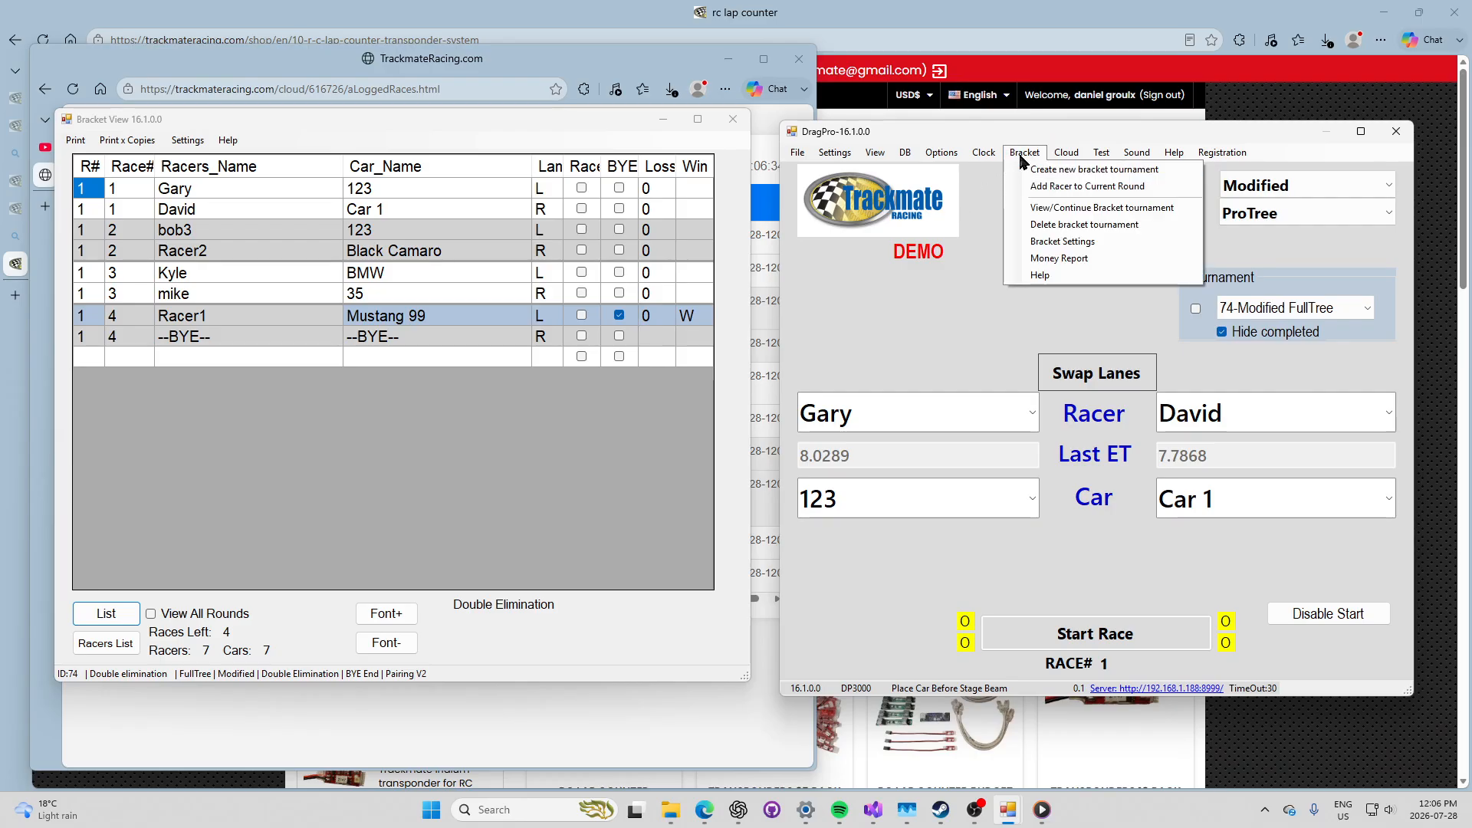
left_click(1056, 241)
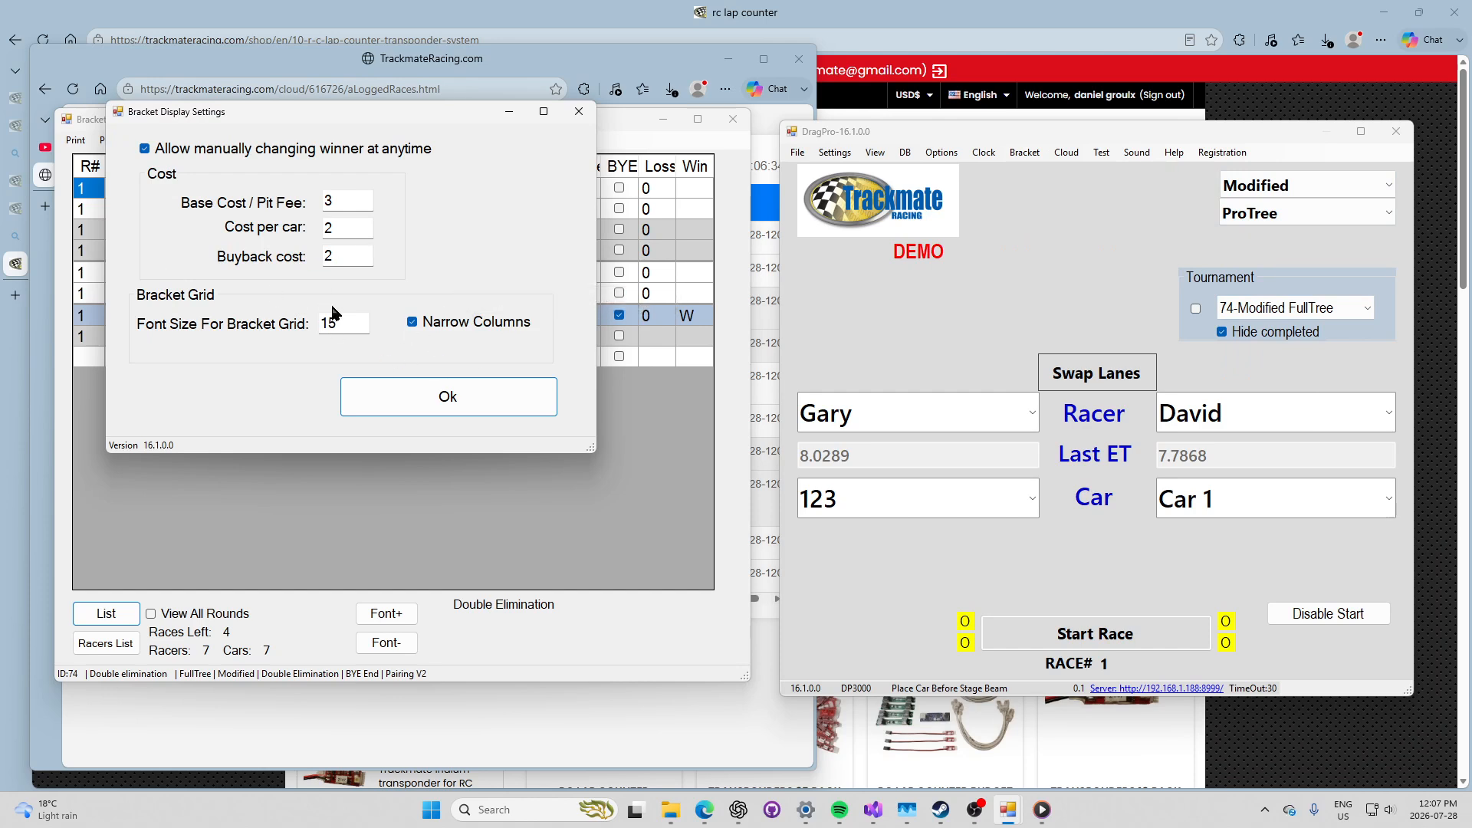
left_click(480, 397)
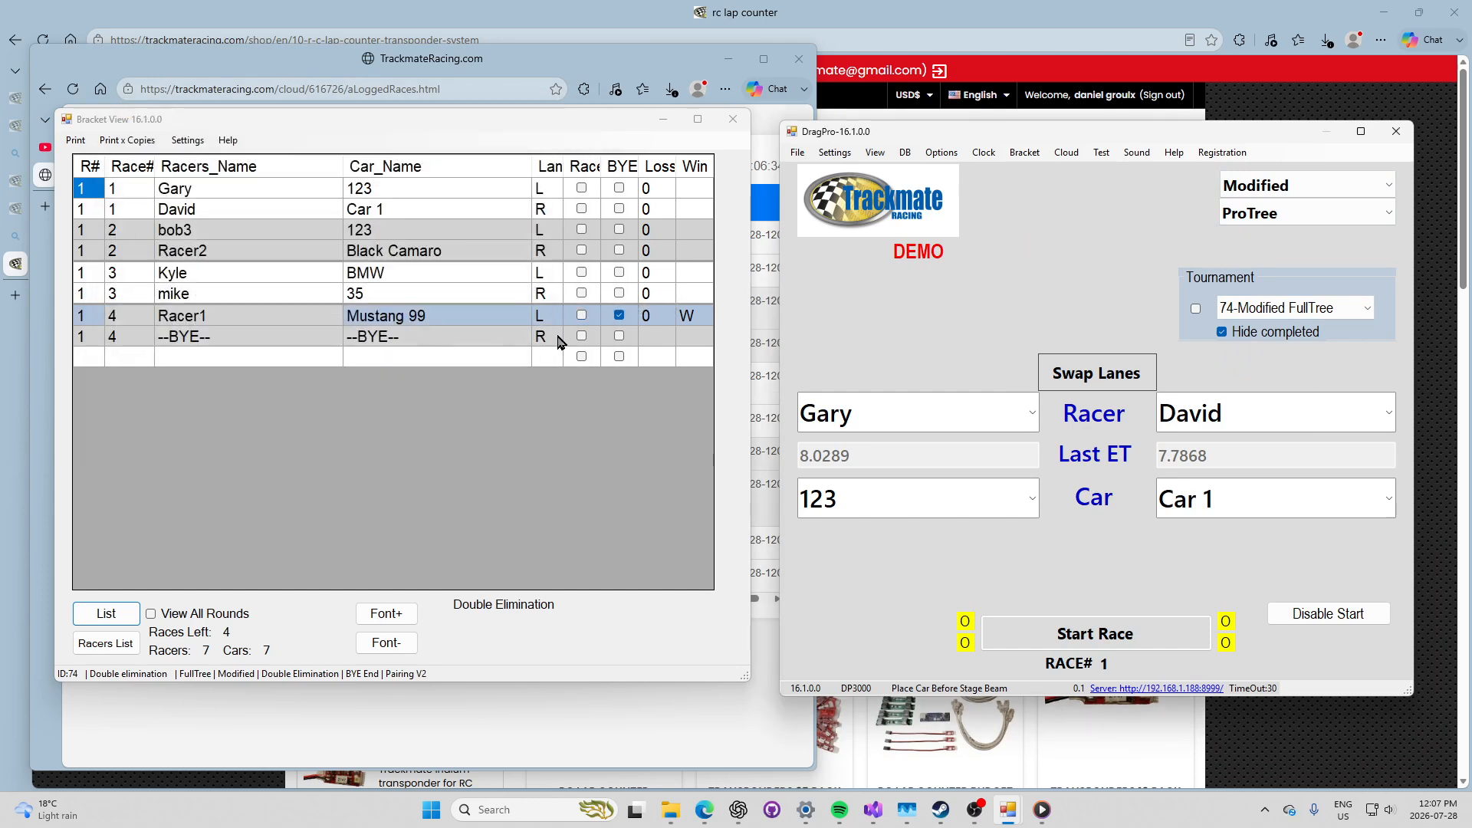
Step: Try creating a new bracket tournament, then cancel and close the bracket setup
left_click(1024, 152)
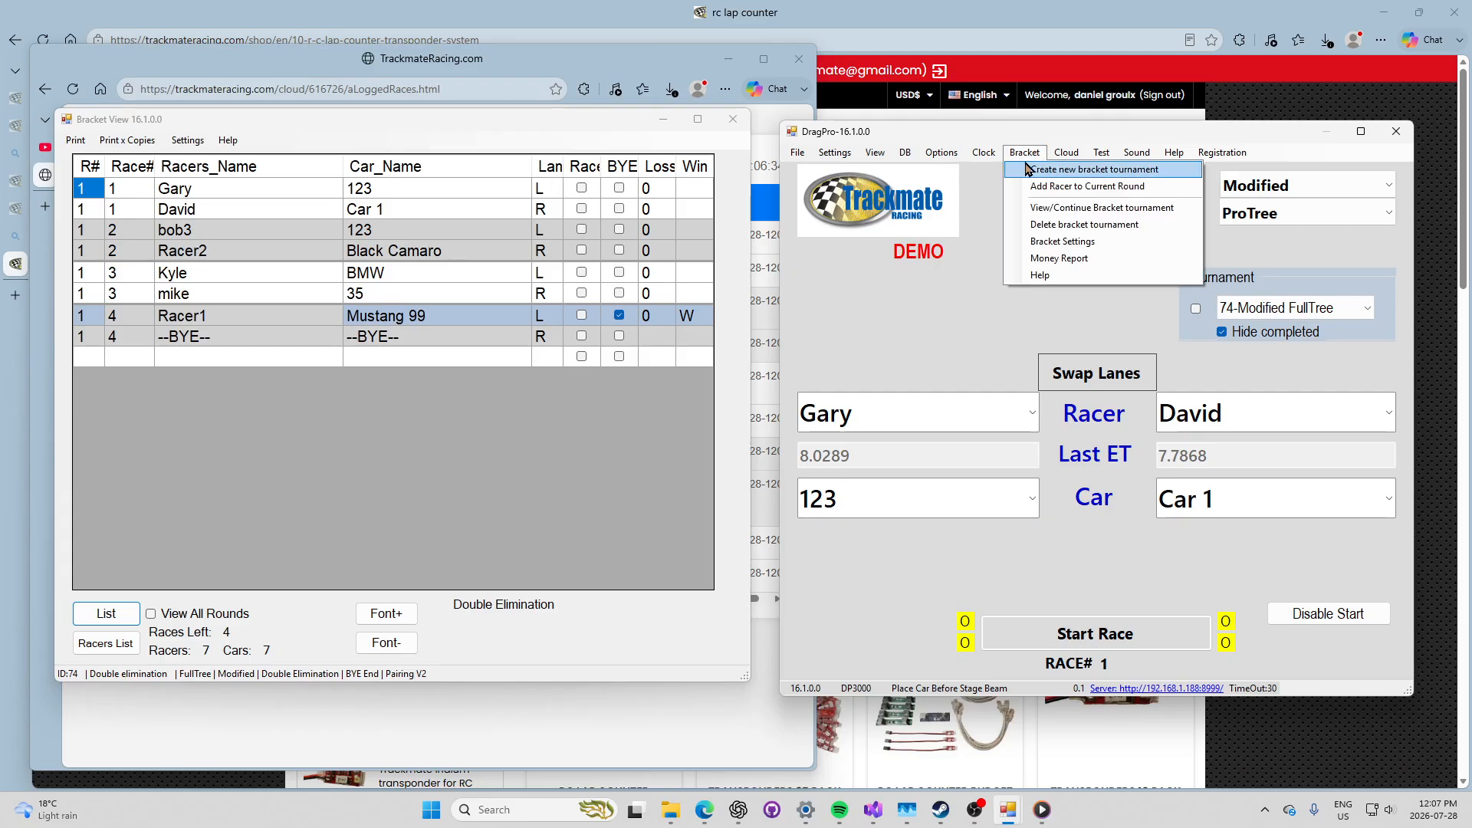
left_click(1028, 169)
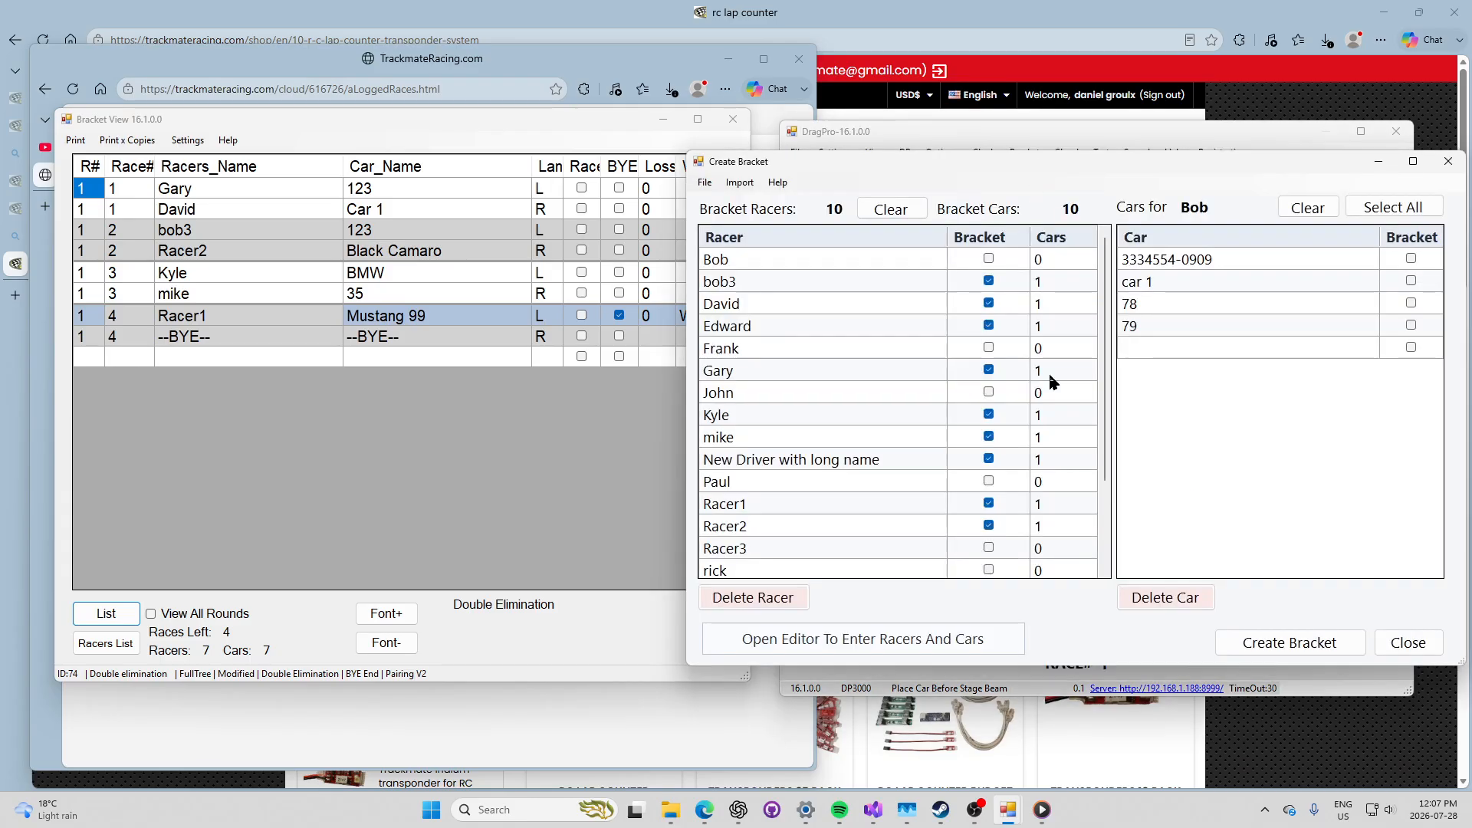
left_click(1269, 646)
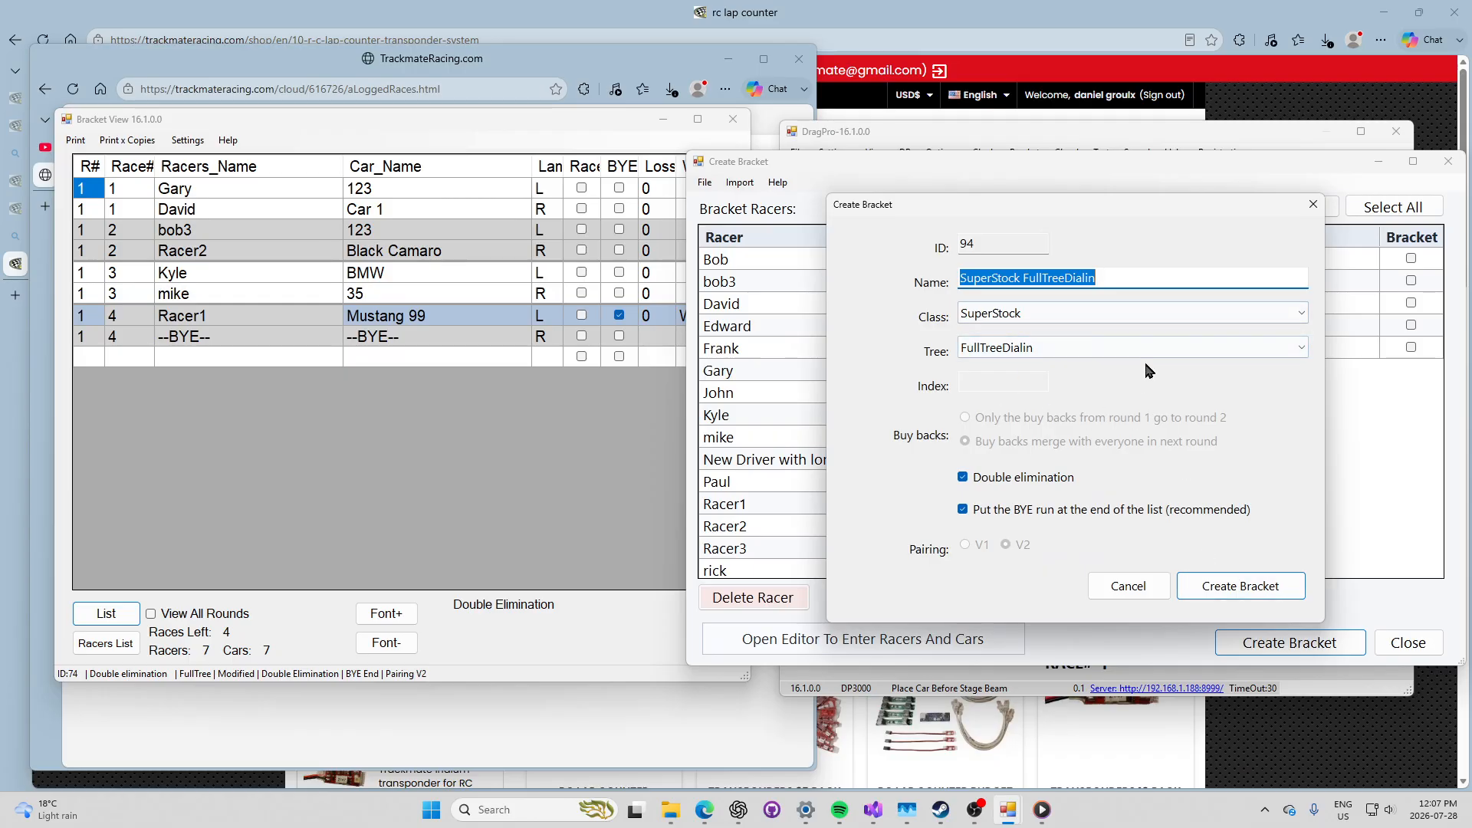
left_click(1128, 589)
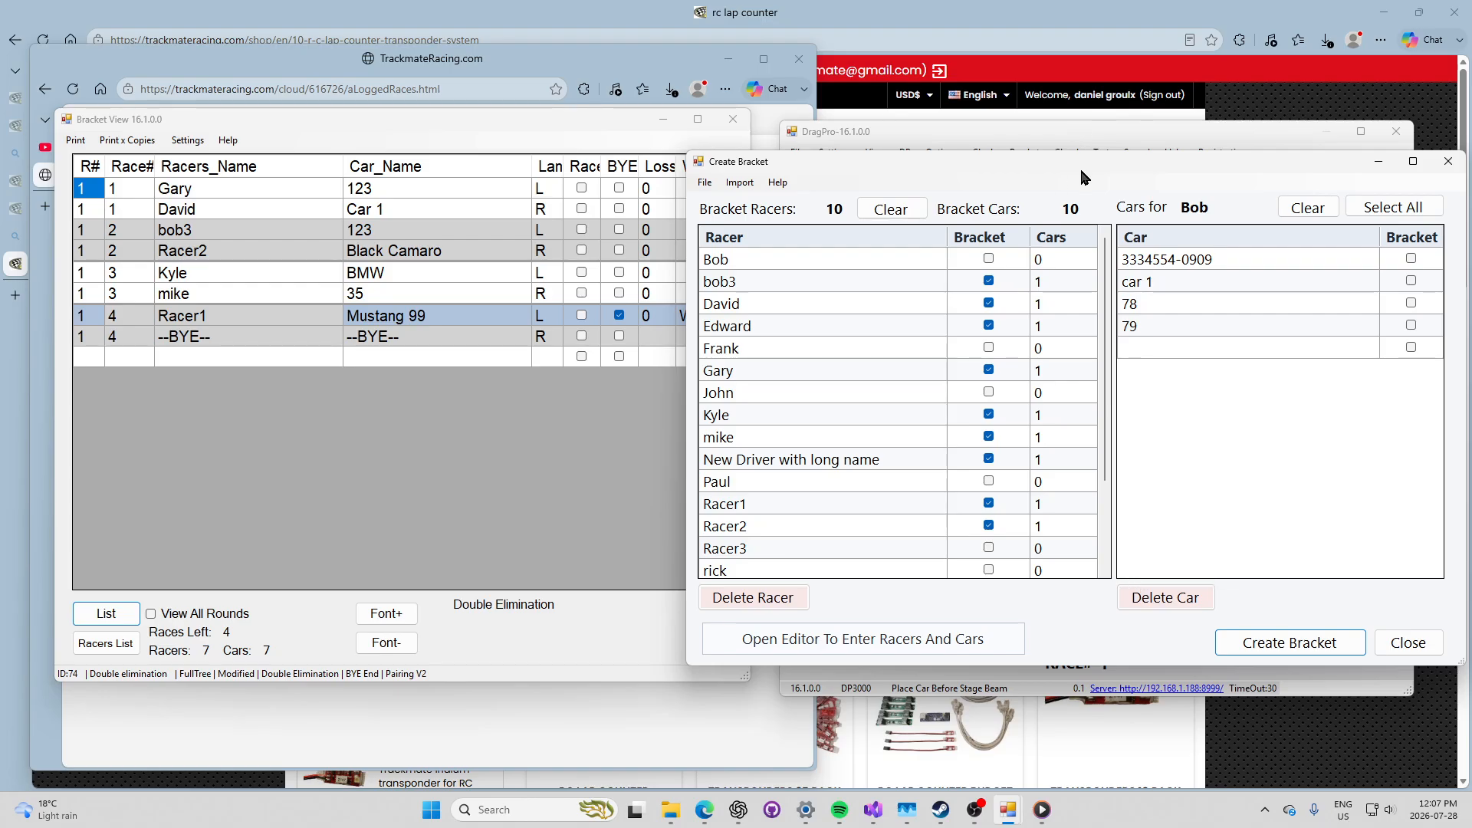
left_click_drag(1083, 170, 782, 100)
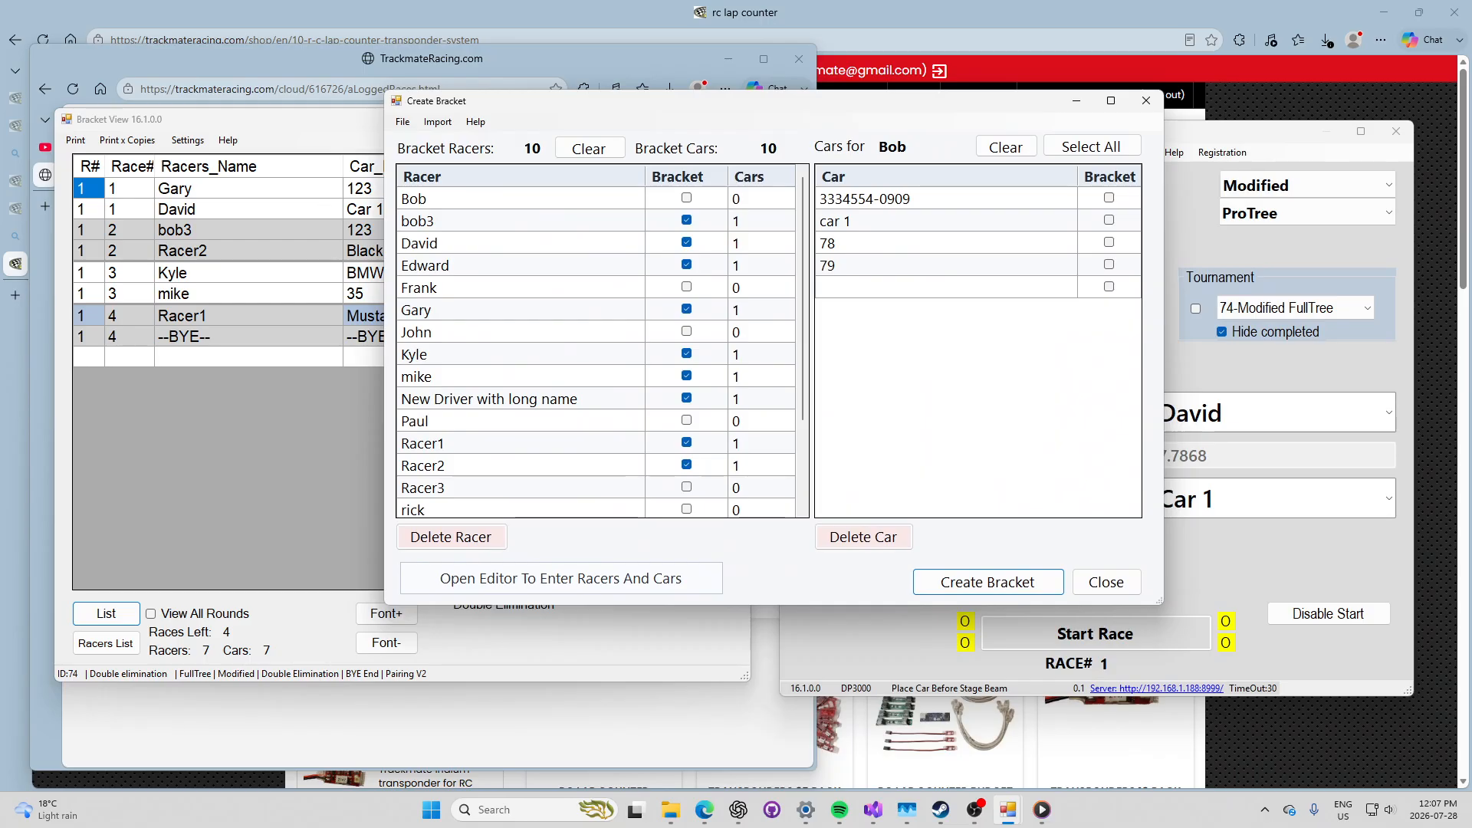
left_click(1106, 582)
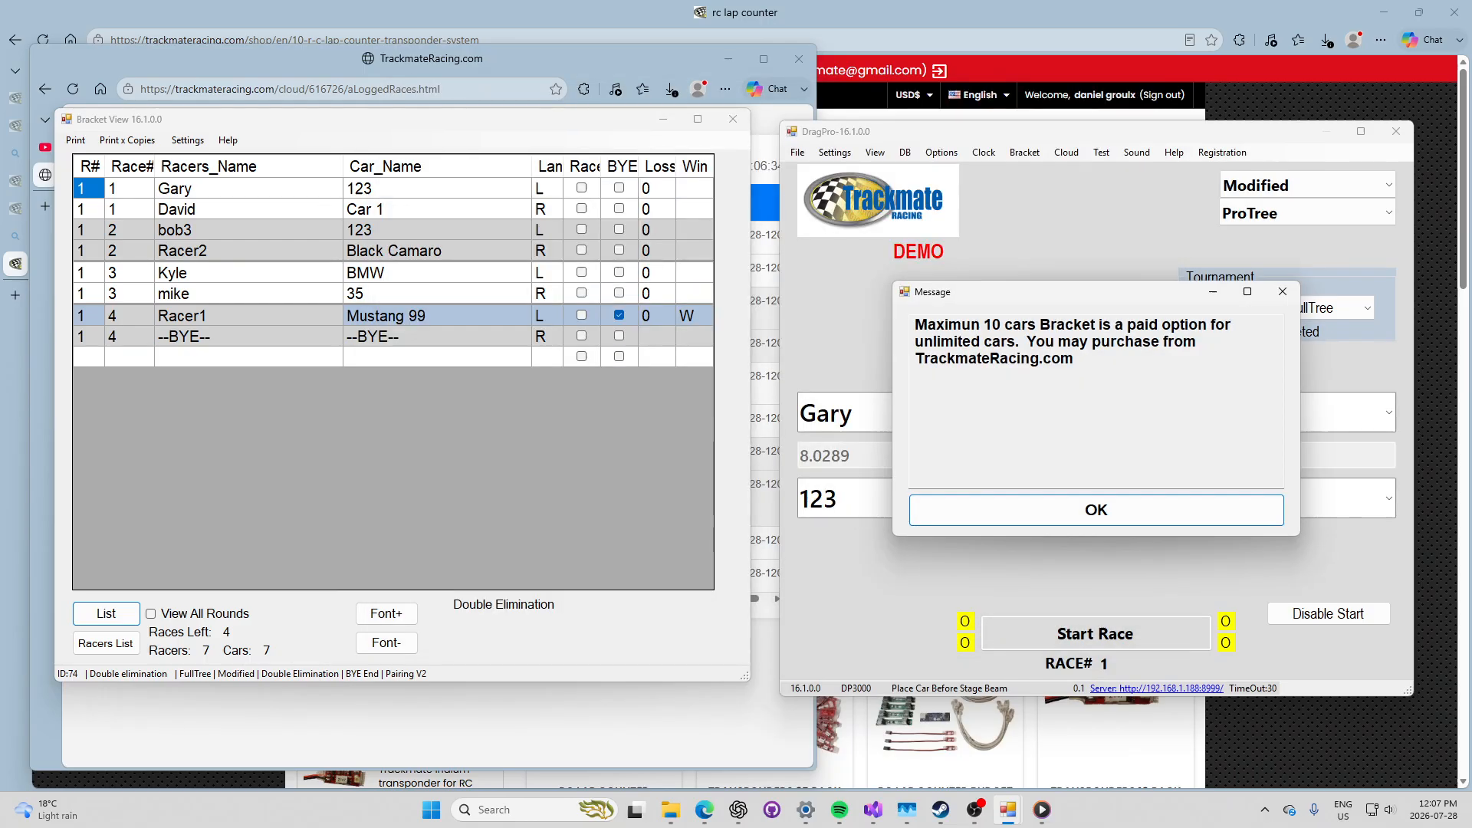